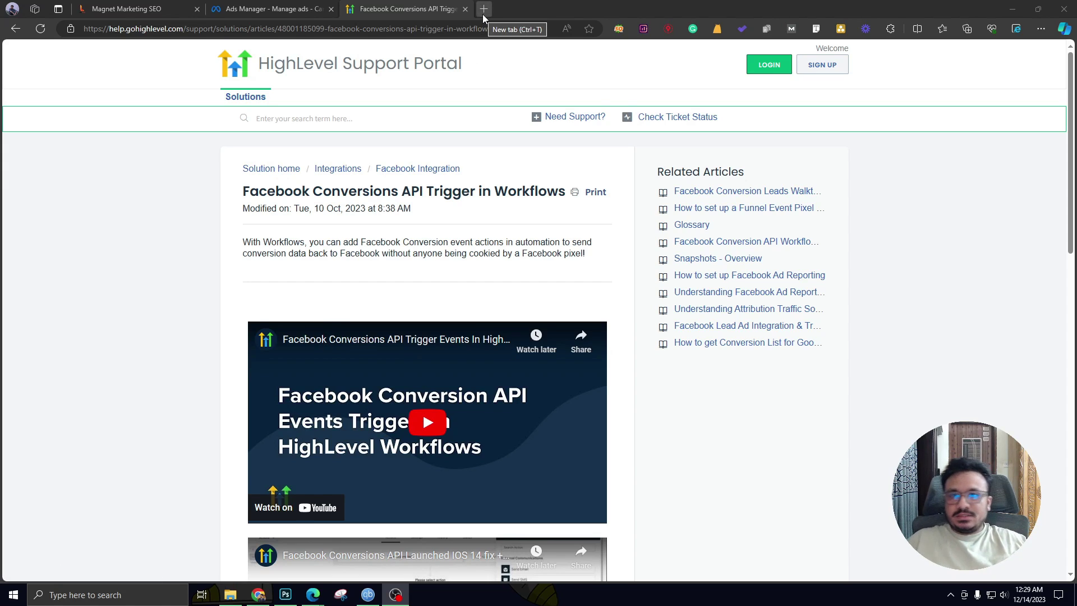
Step: Open business.facebook.com/settings in a new browser tab and select the AshHasib business
left_click(106, 10)
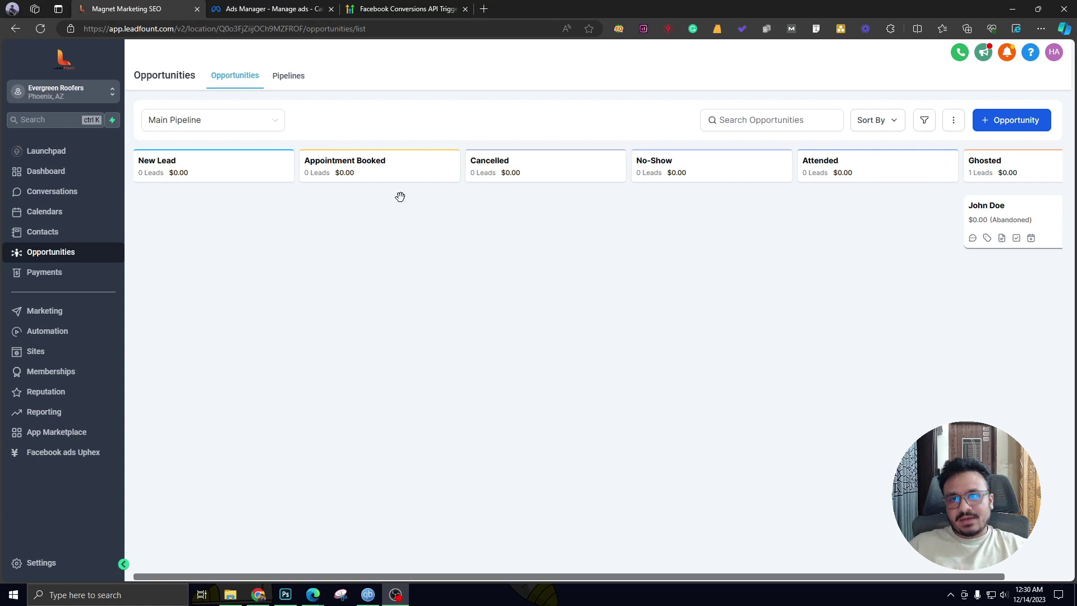
left_click(483, 9)
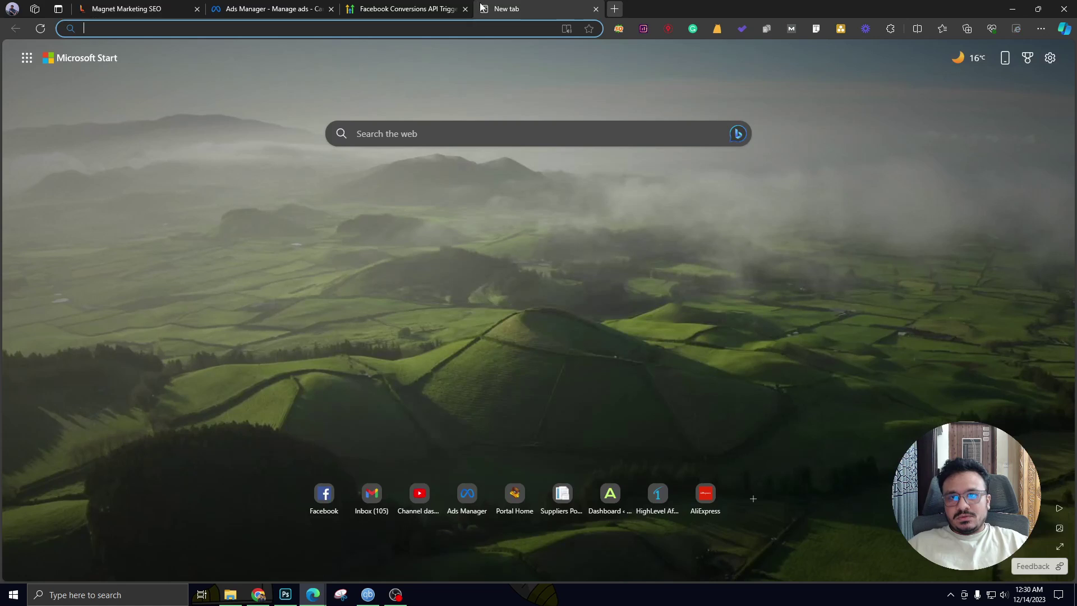
type("business.facebook.com")
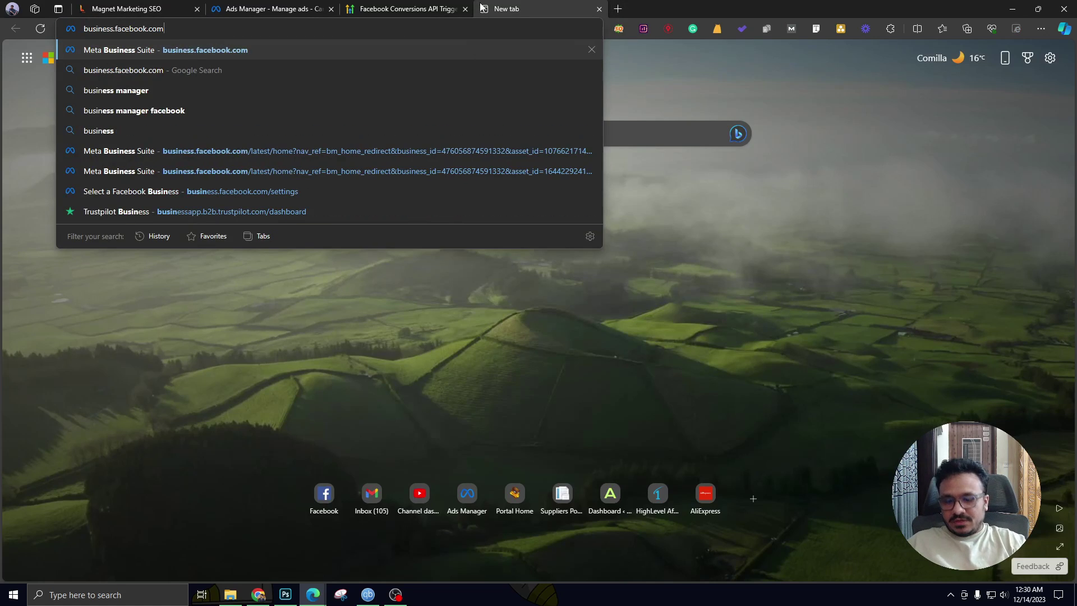
type("/settings")
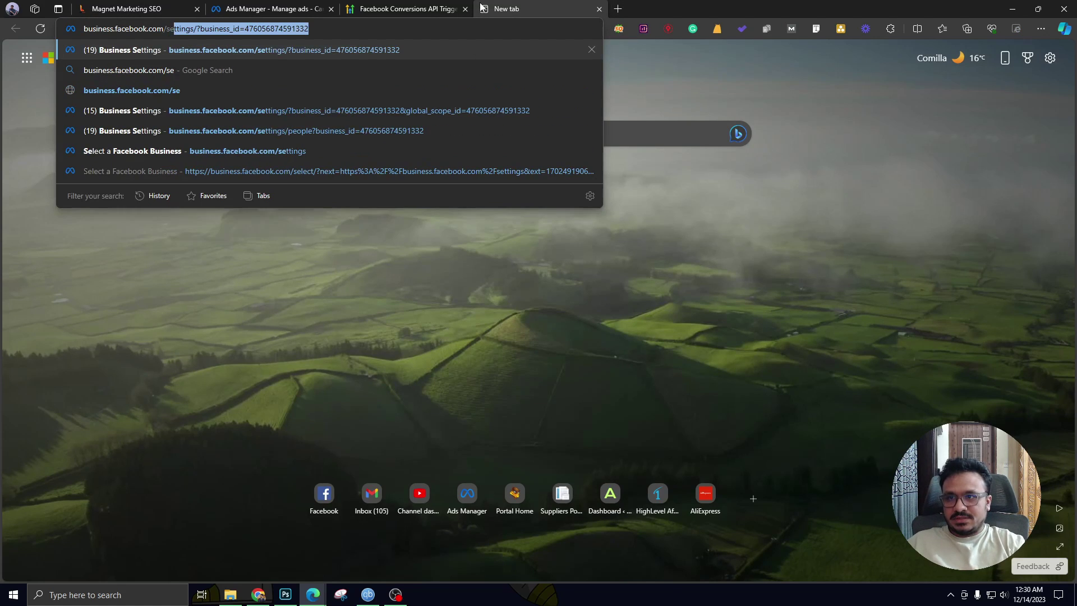
key("Return")
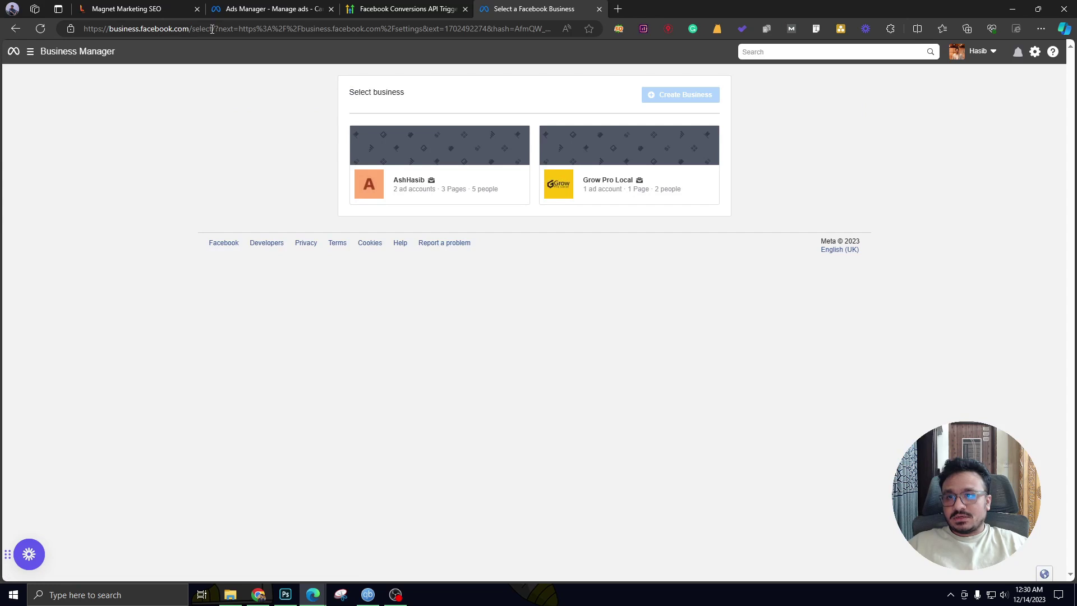
left_click(407, 187)
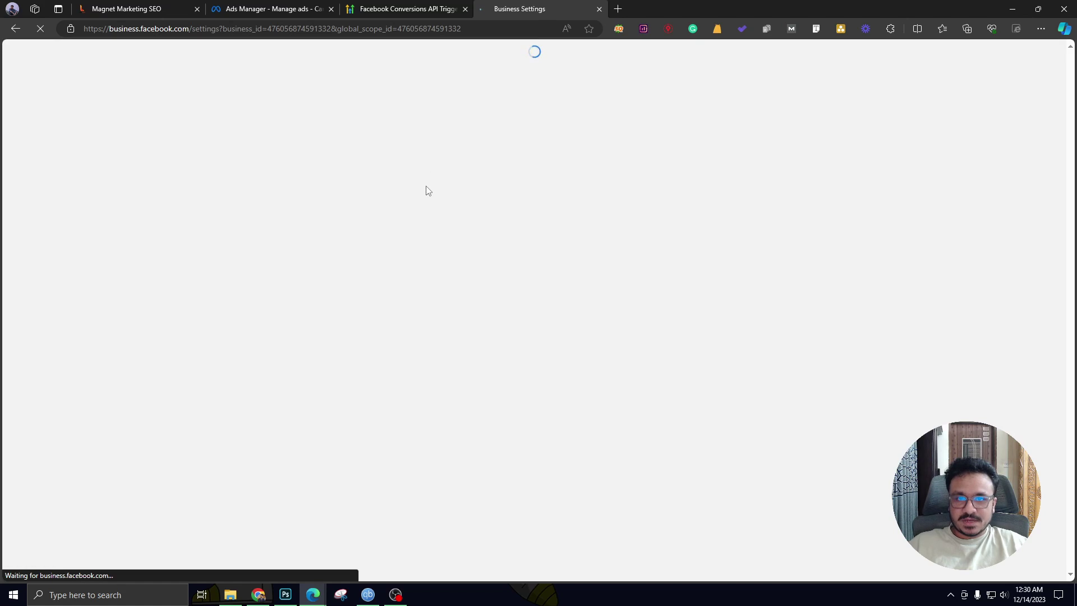
Step: Open the business's datasets among its data sources
scroll(88, 452, "down", 3)
scroll(88, 432, "up", 3)
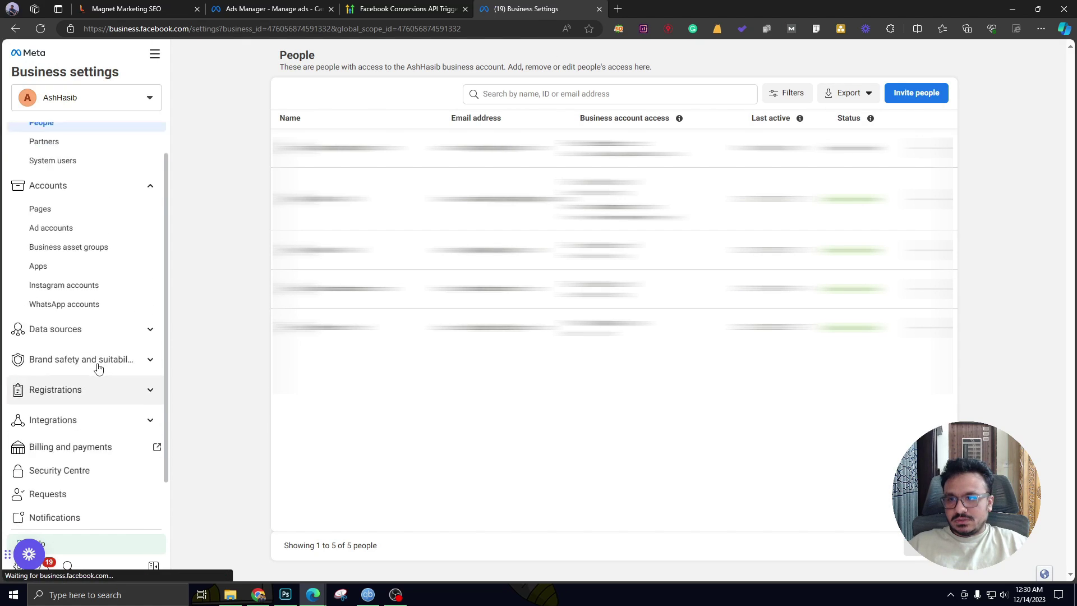
left_click(71, 376)
scroll(89, 435, "down", 2)
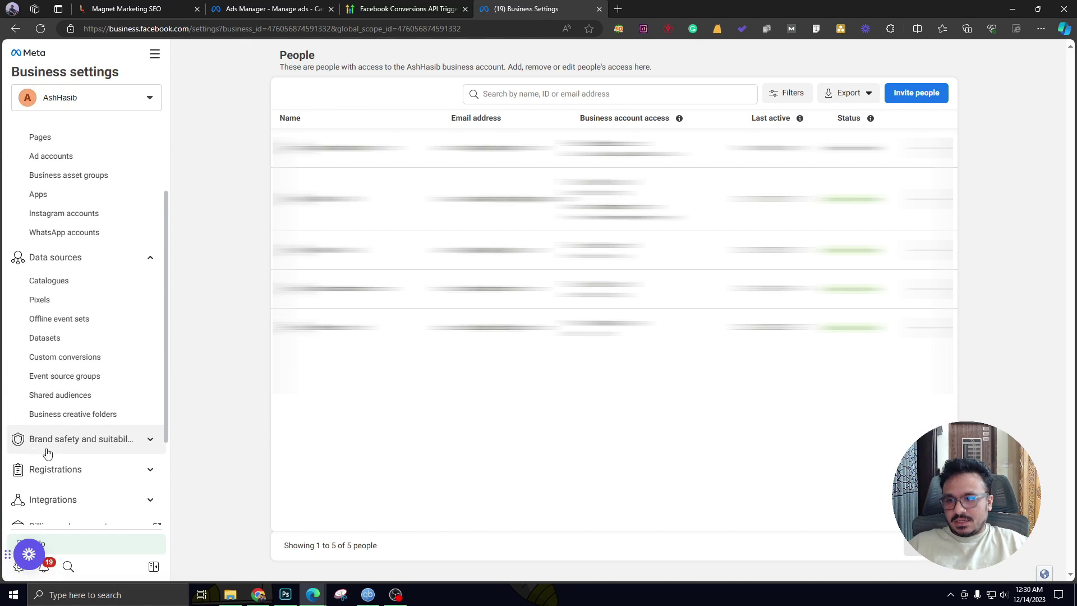
left_click(59, 333)
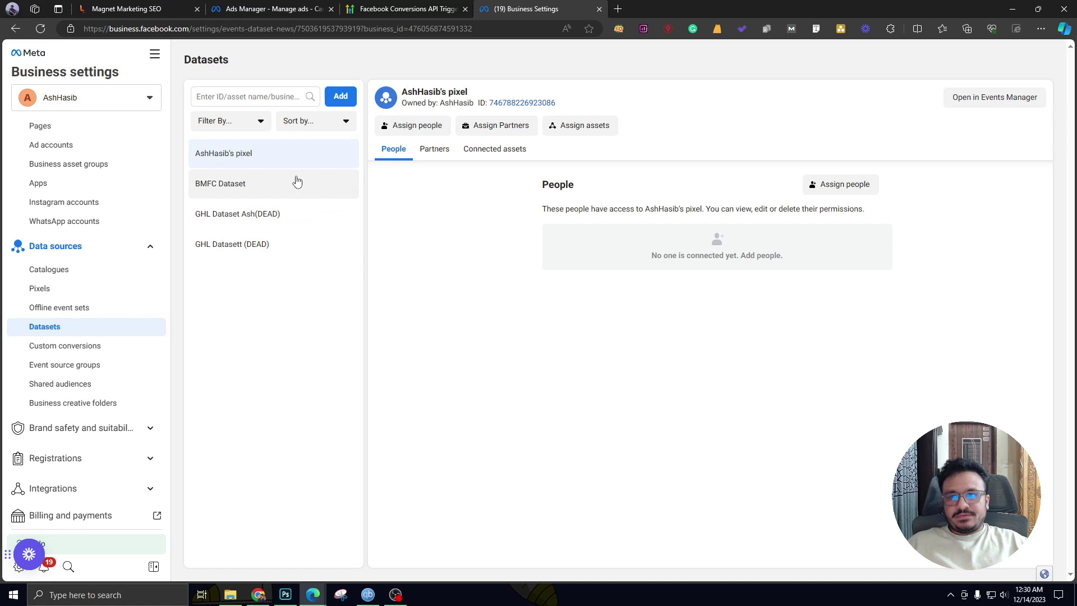
Step: Create a new dataset named "GHL CAPI AshHasib"
left_click(337, 105)
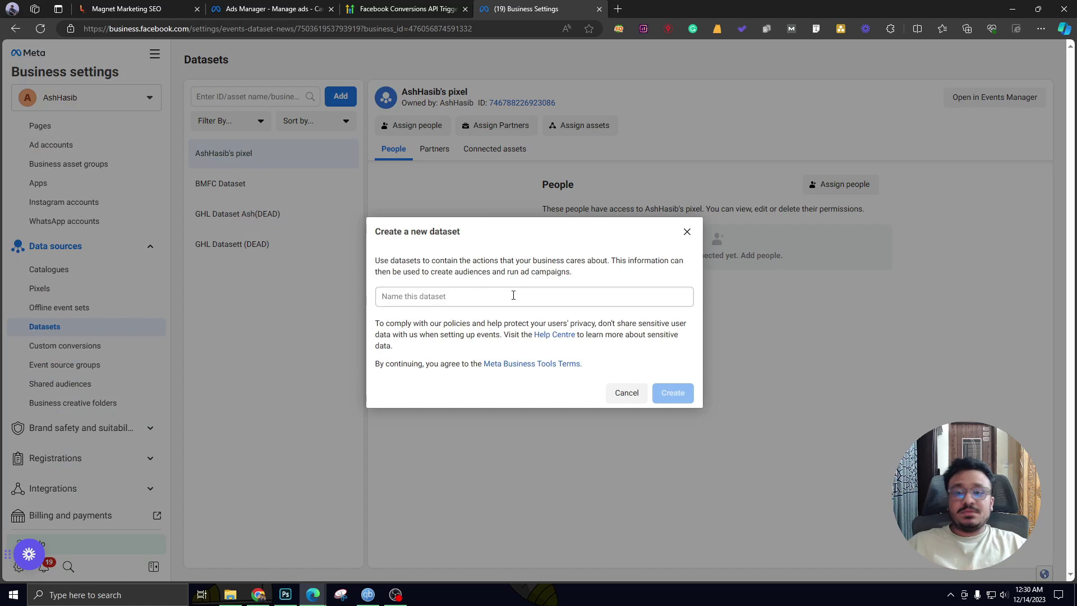
left_click(513, 295)
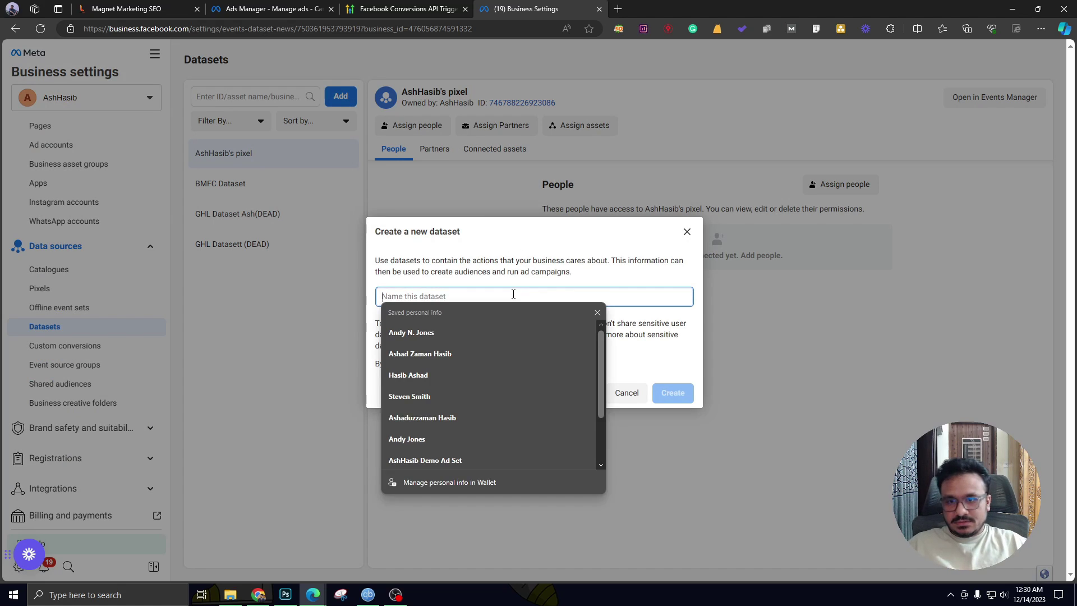
type("GHL CAPI")
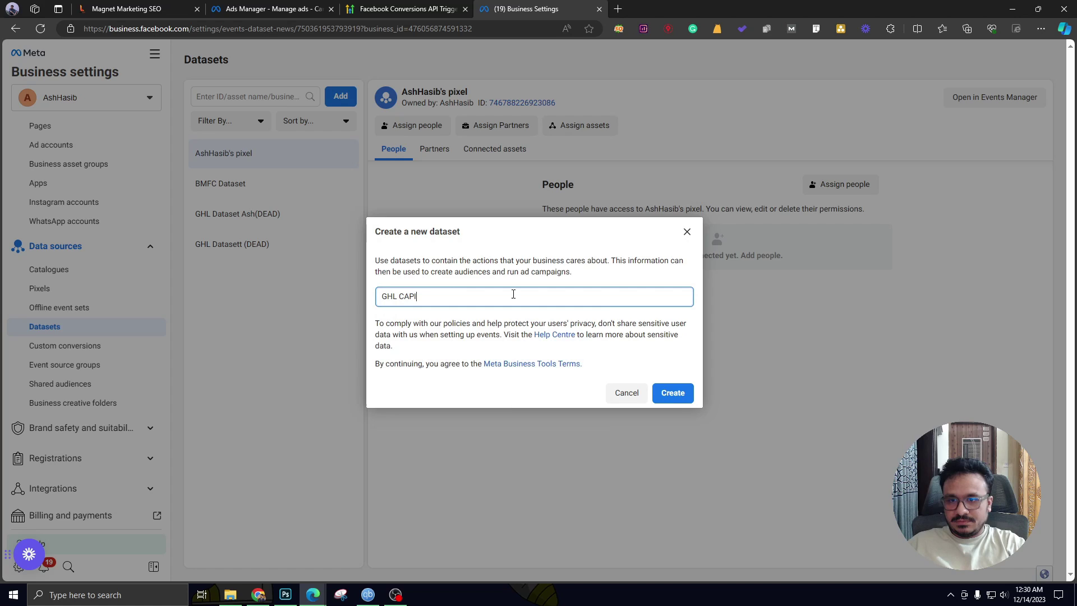
type(" Da")
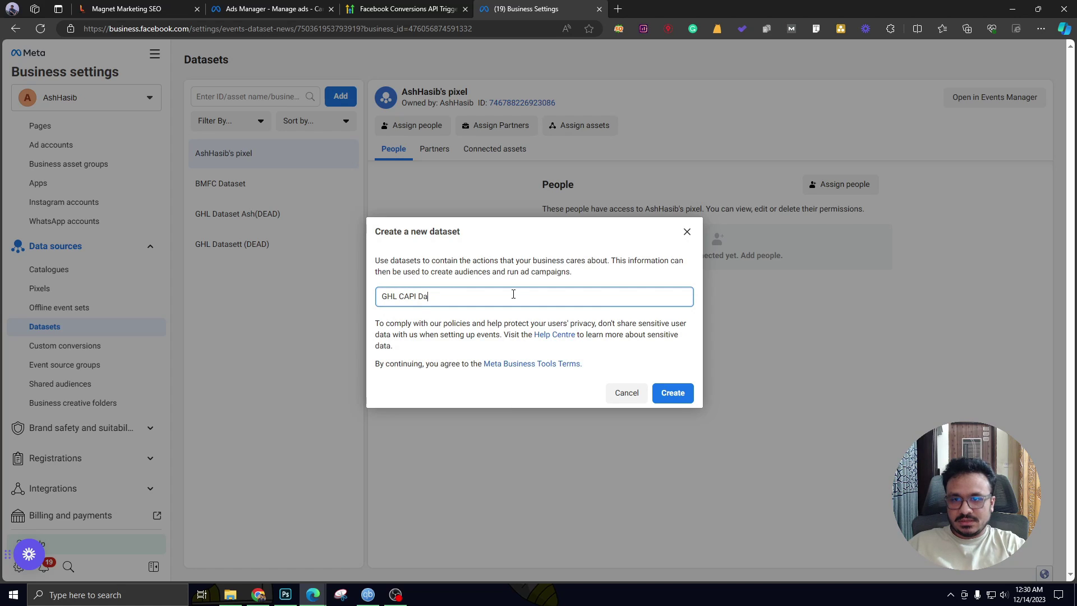
key("BackSpace")
key("BackSpace")
type("AshHasib")
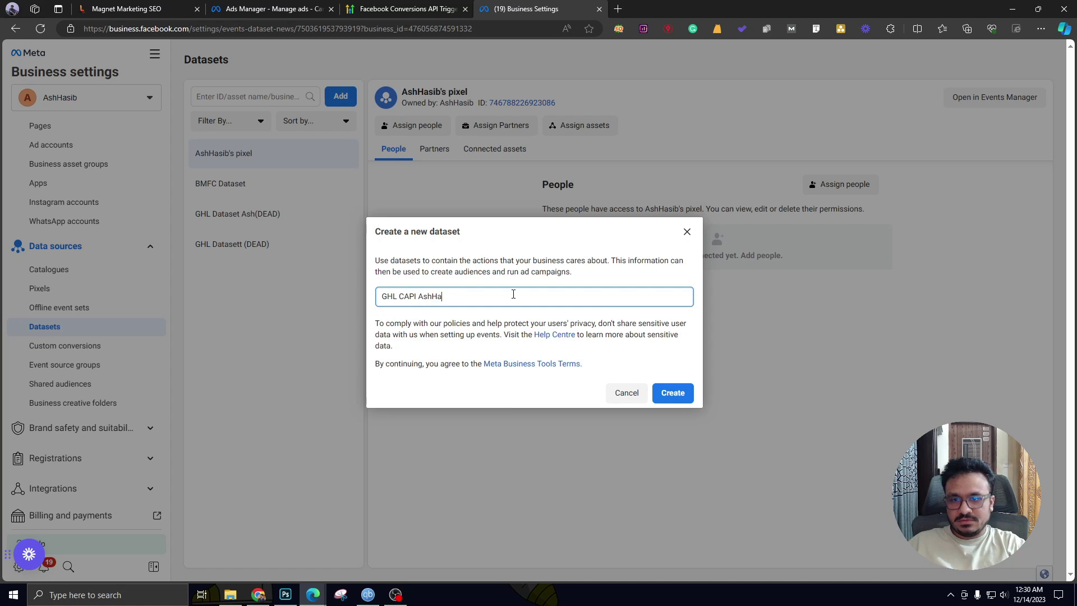
left_click(672, 393)
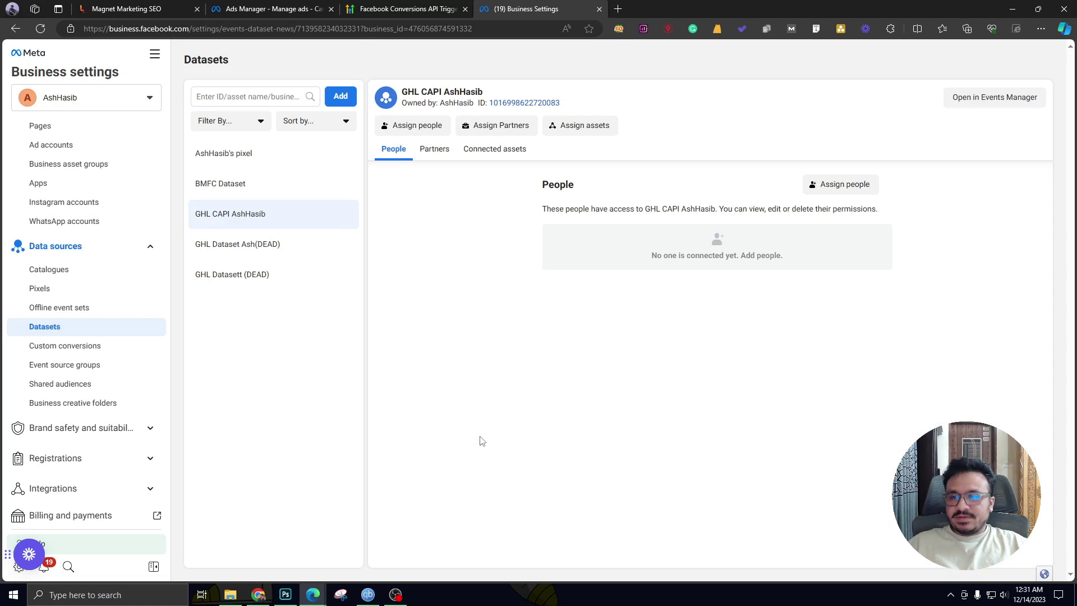
Step: Assign the fourth and fifth listed people to the GHL CAPI AshHasib dataset with full control to manage it
left_click(836, 185)
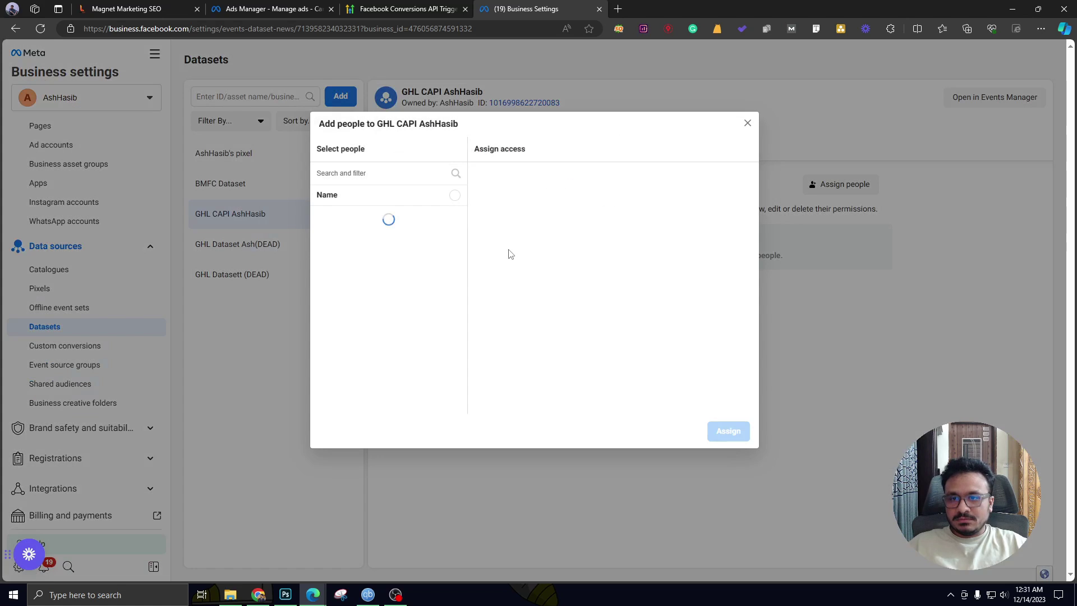
left_click(455, 246)
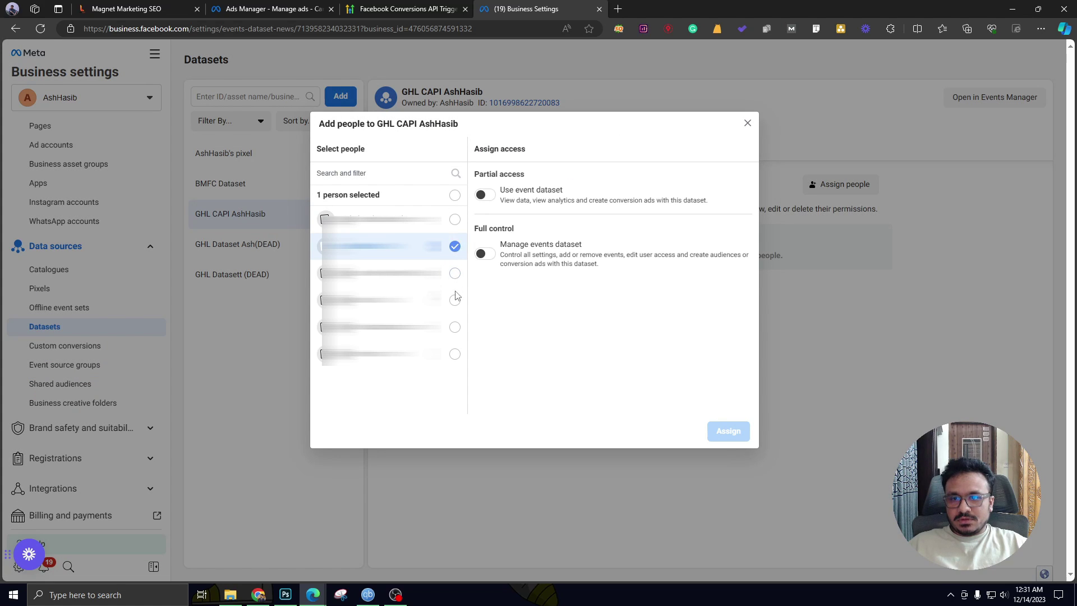
left_click(455, 247)
left_click(455, 300)
left_click(455, 327)
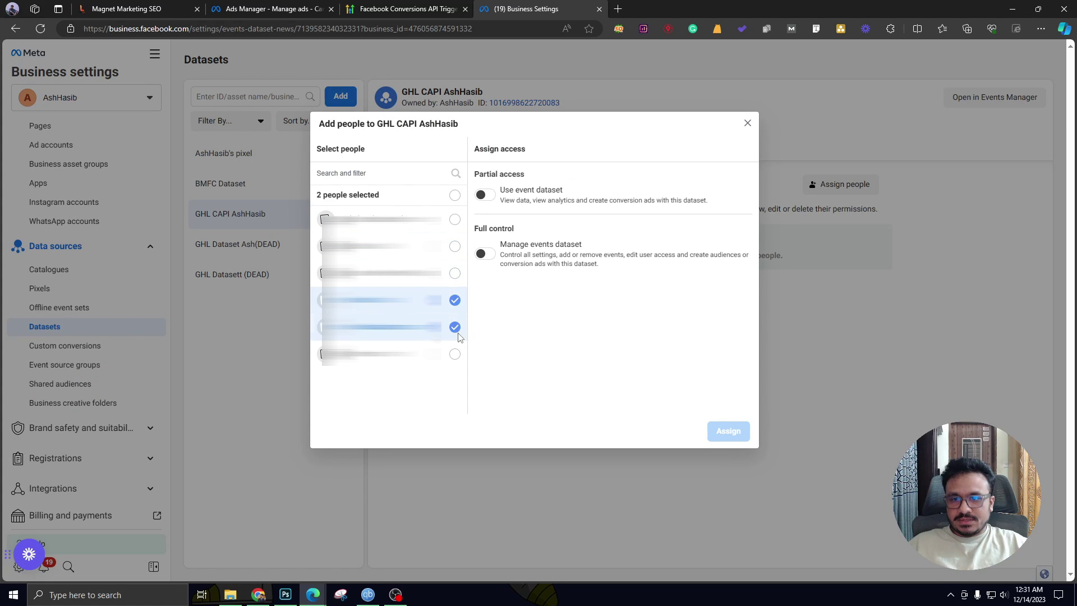
left_click(486, 254)
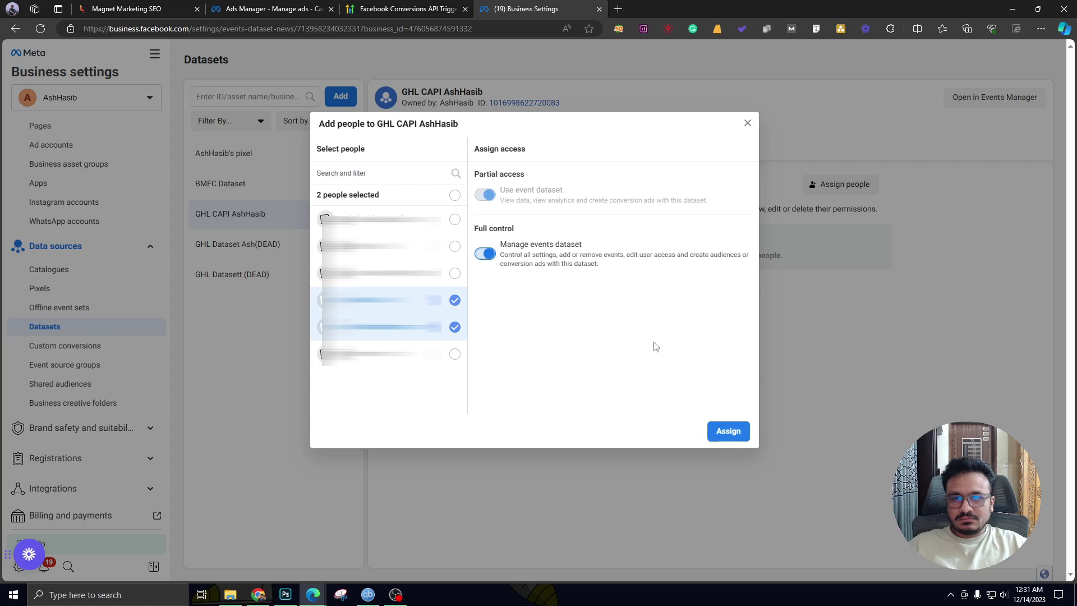
left_click(728, 431)
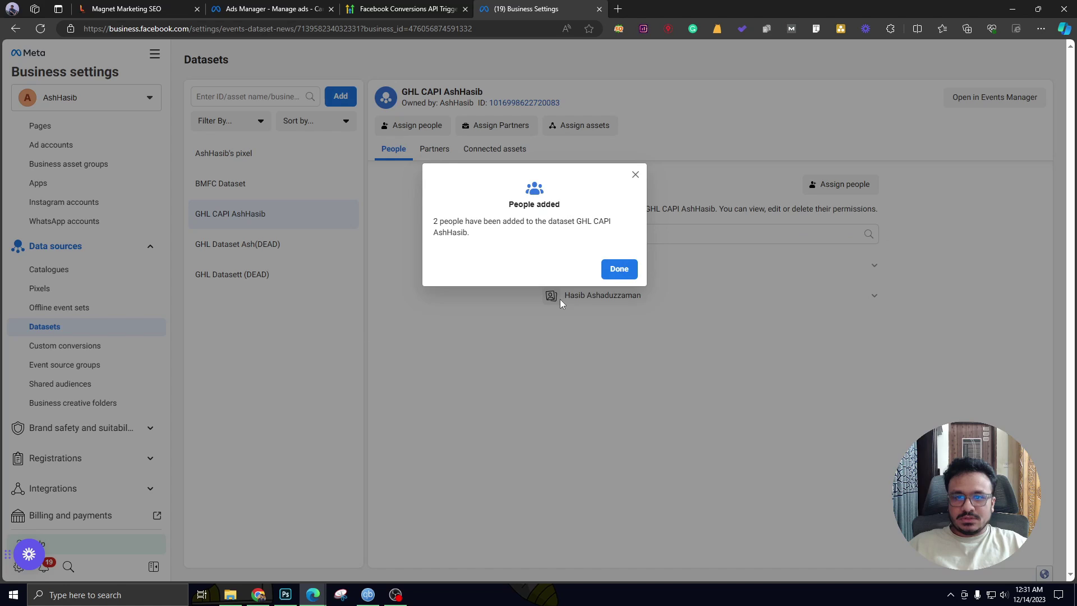
left_click(622, 274)
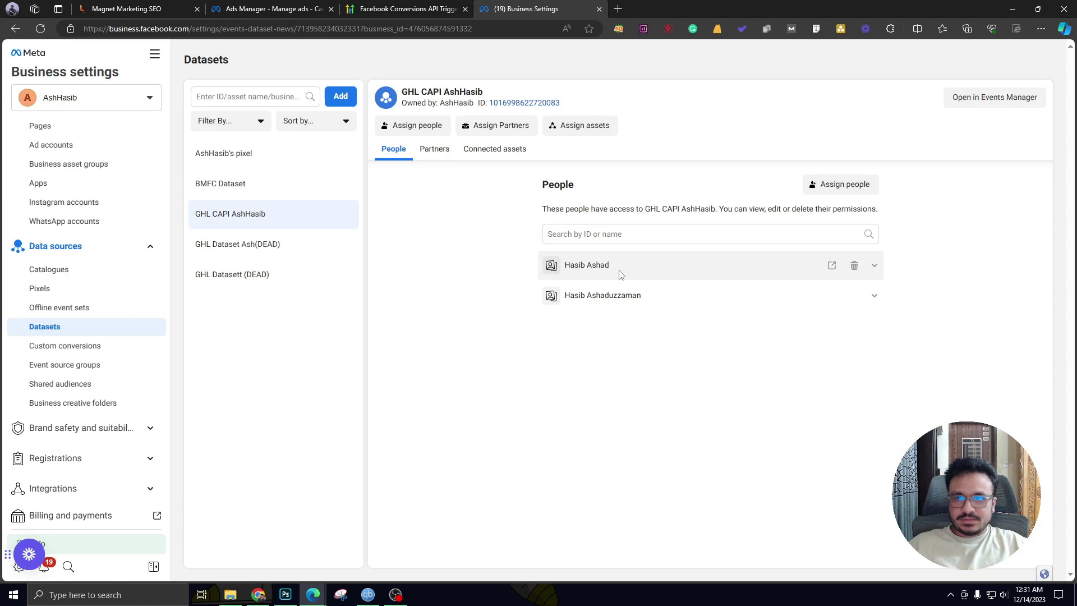
Step: Open the dataset in Events Manager and start connecting a new data source of type CRM
left_click(976, 98)
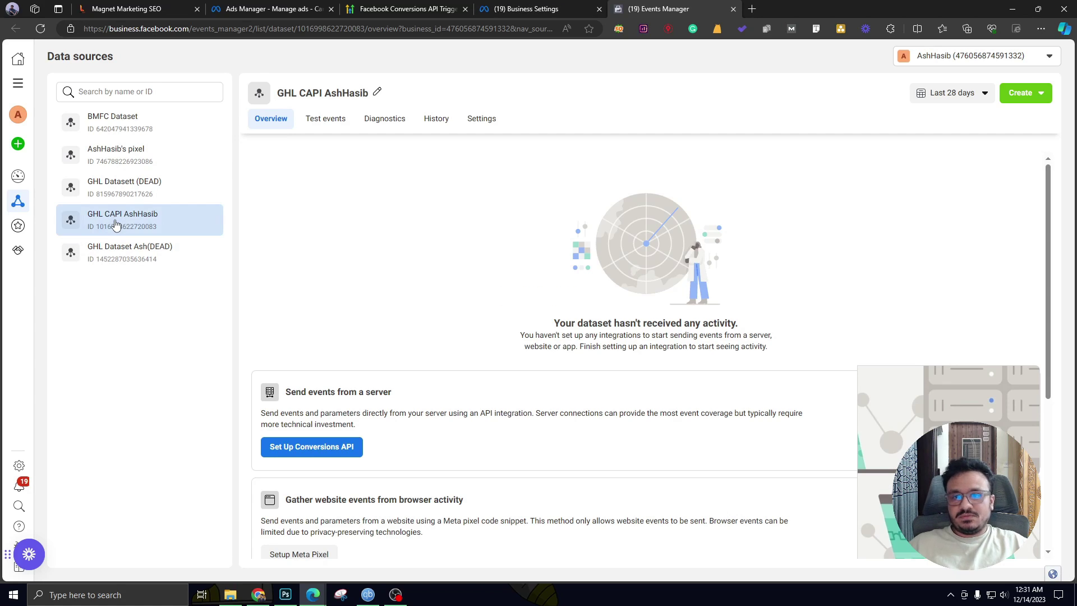
mouse_move(18, 144)
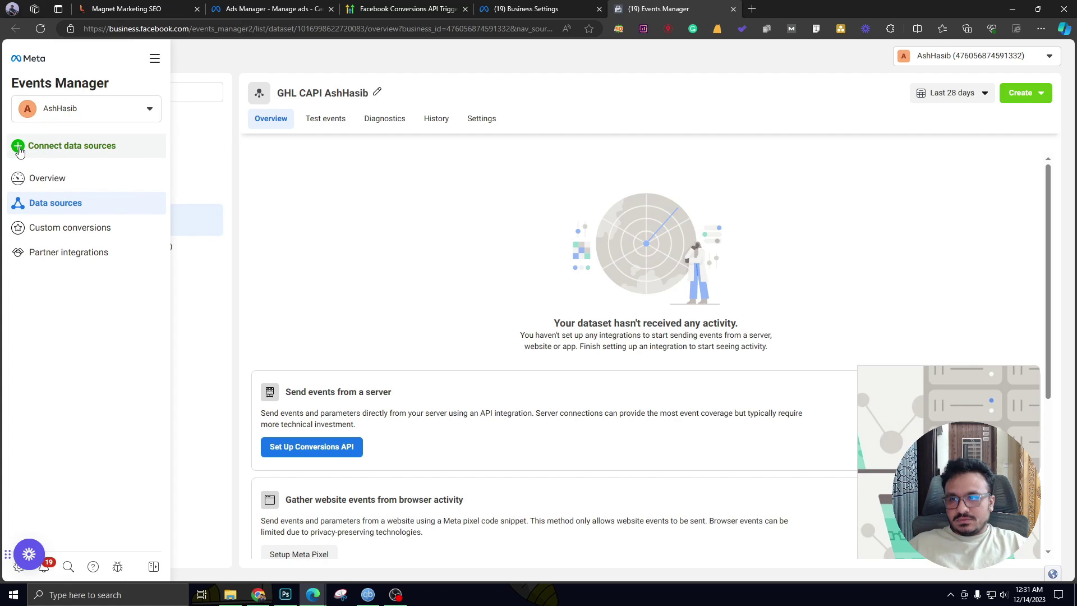
left_click(19, 147)
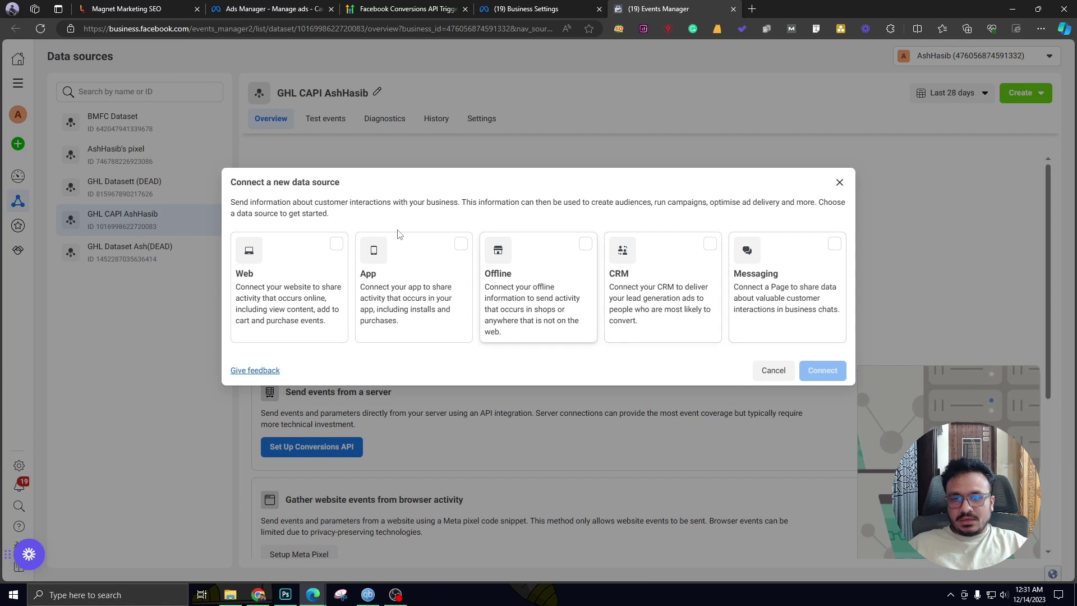
left_click(701, 251)
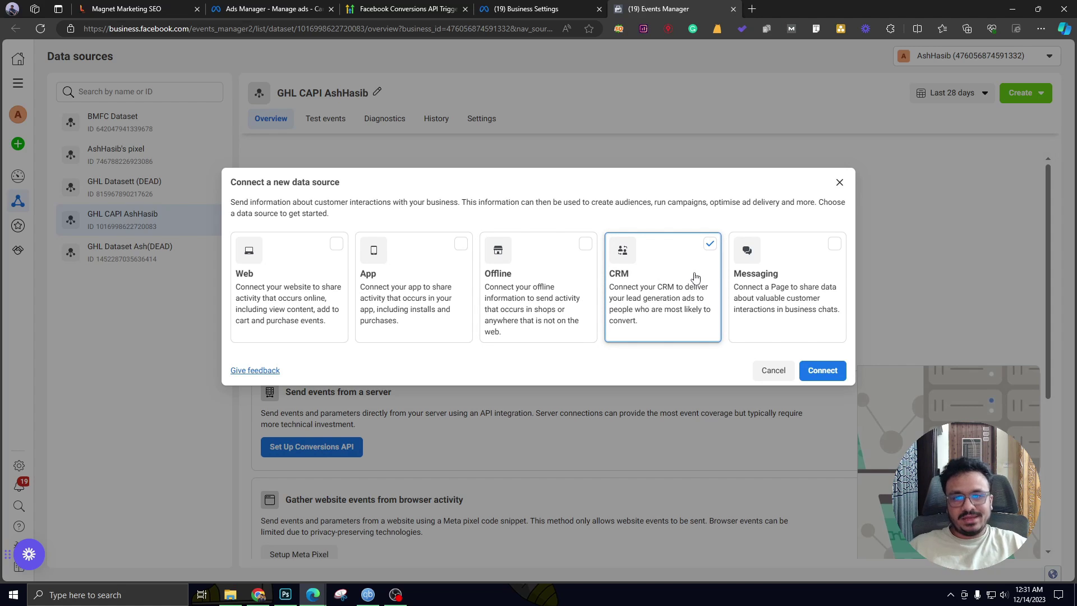
left_click(820, 371)
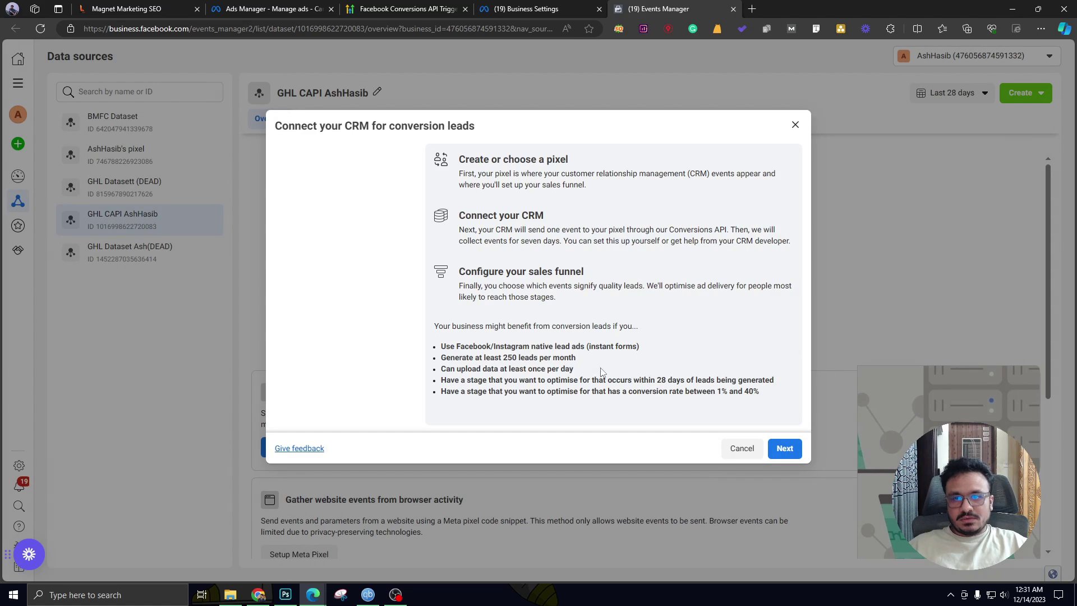
Step: Choose GHL CAPI AshHasib as the pixel where the CRM events will appear and continue the connection
left_click(783, 449)
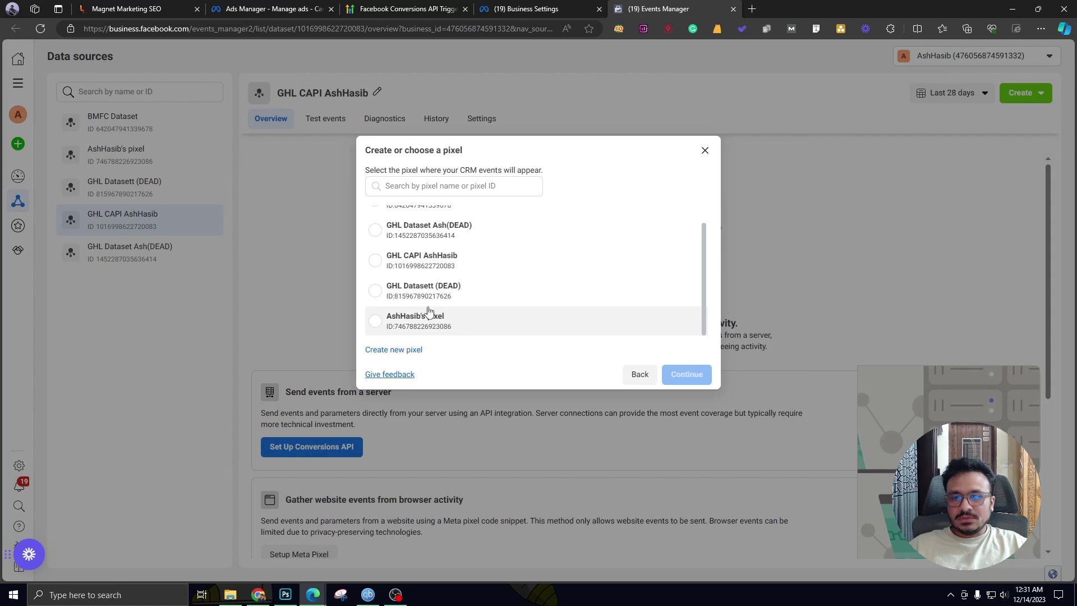
scroll(390, 301, "up", 1)
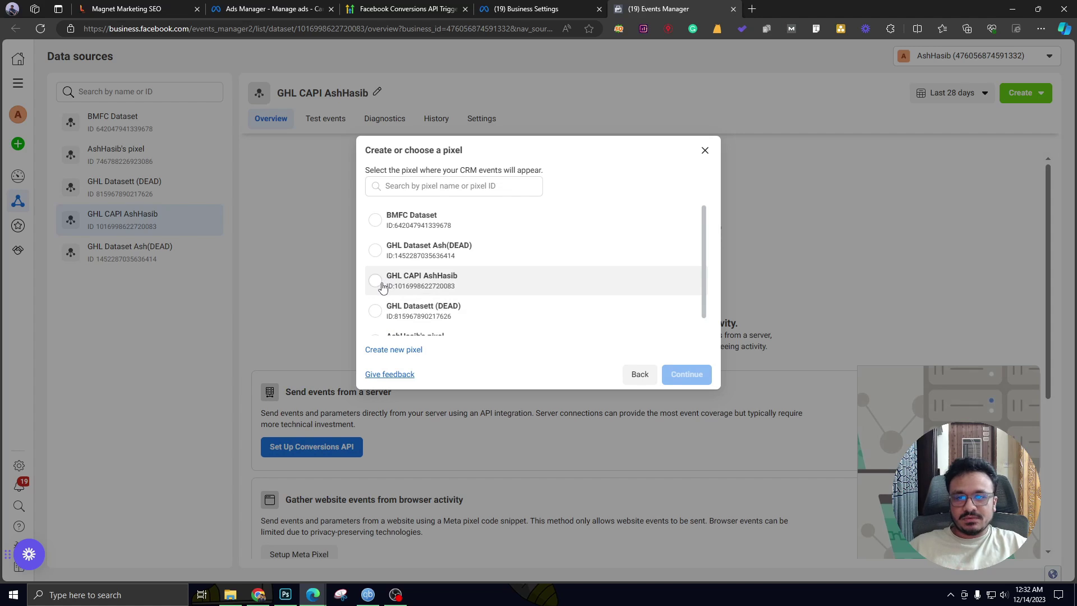
left_click(375, 282)
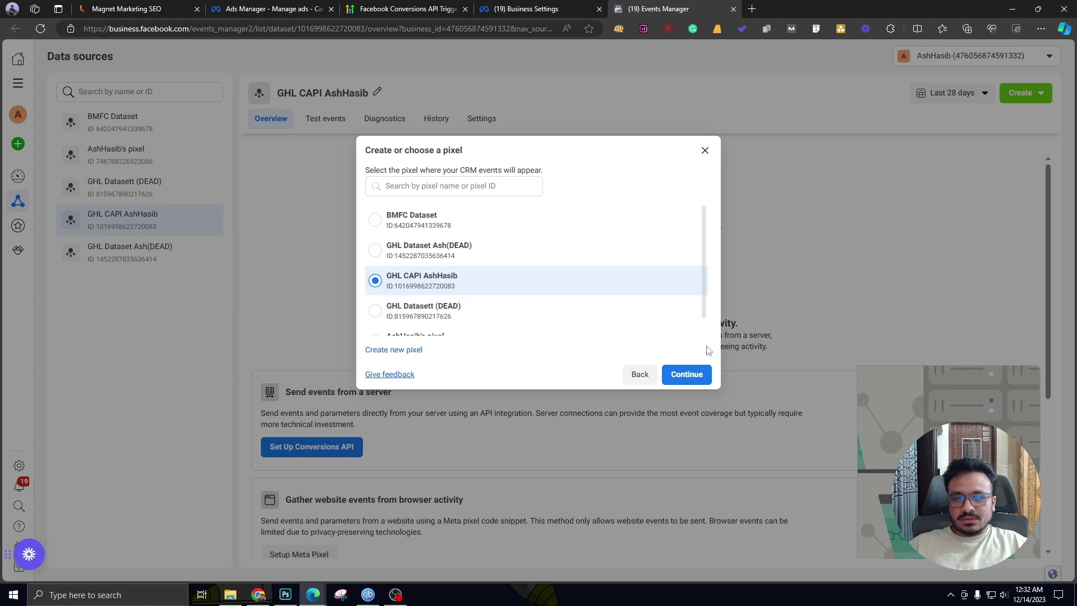
left_click(686, 373)
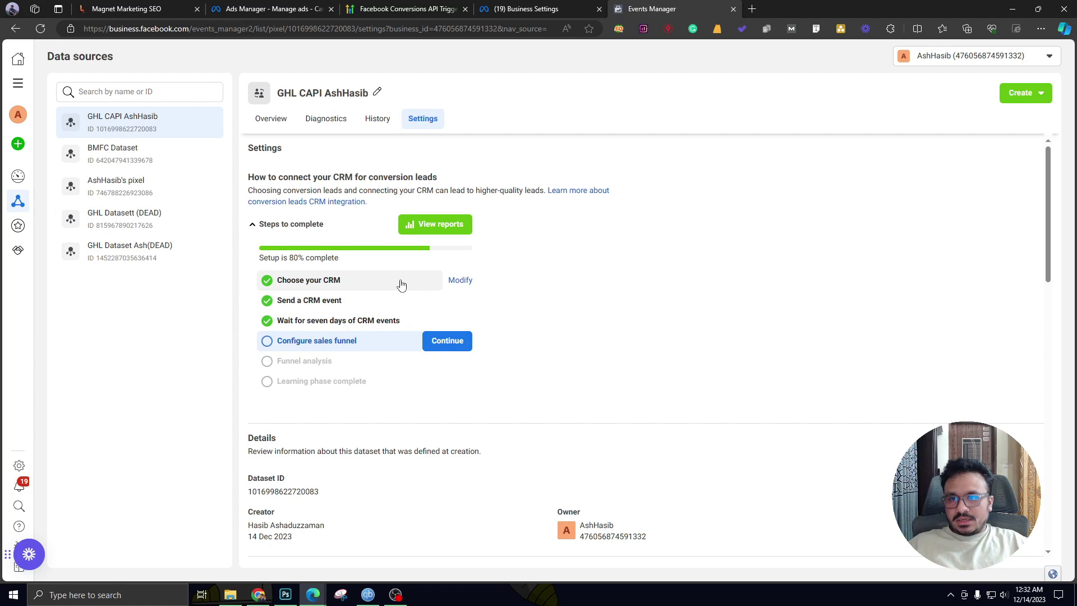
Step: Review the dataset's settings, including the CRM setup steps, details, sharing and browser settings
scroll(401, 286, "down", 1)
scroll(353, 312, "down", 3)
scroll(348, 315, "up", 4)
scroll(359, 325, "down", 6)
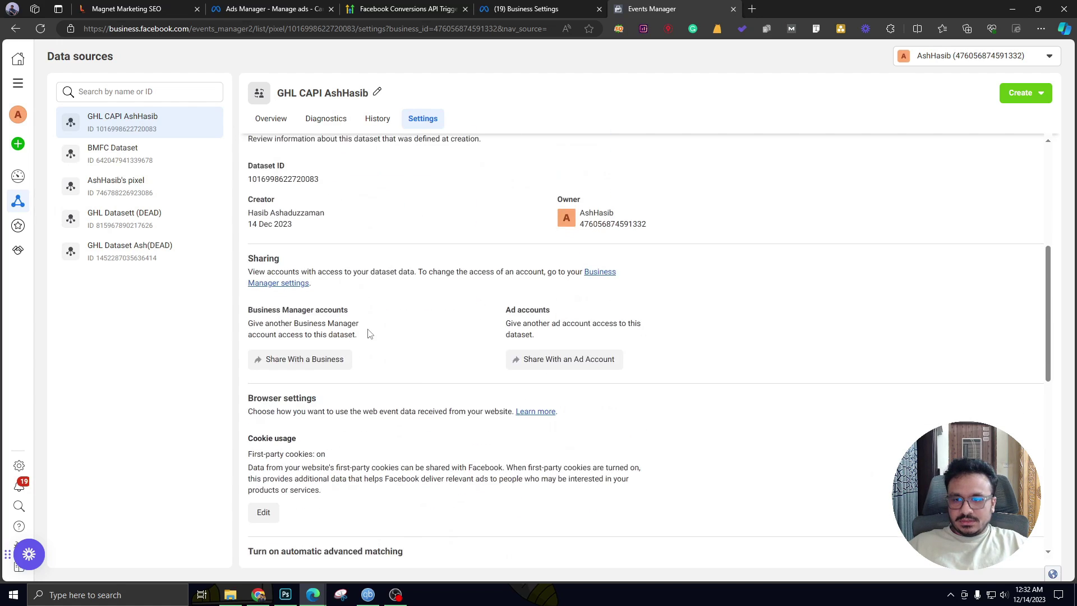
scroll(365, 337, "up", 6)
Step: Switch to Ads Manager and review the conversion location options of AshHasib Ad Set 1
left_click(241, 8)
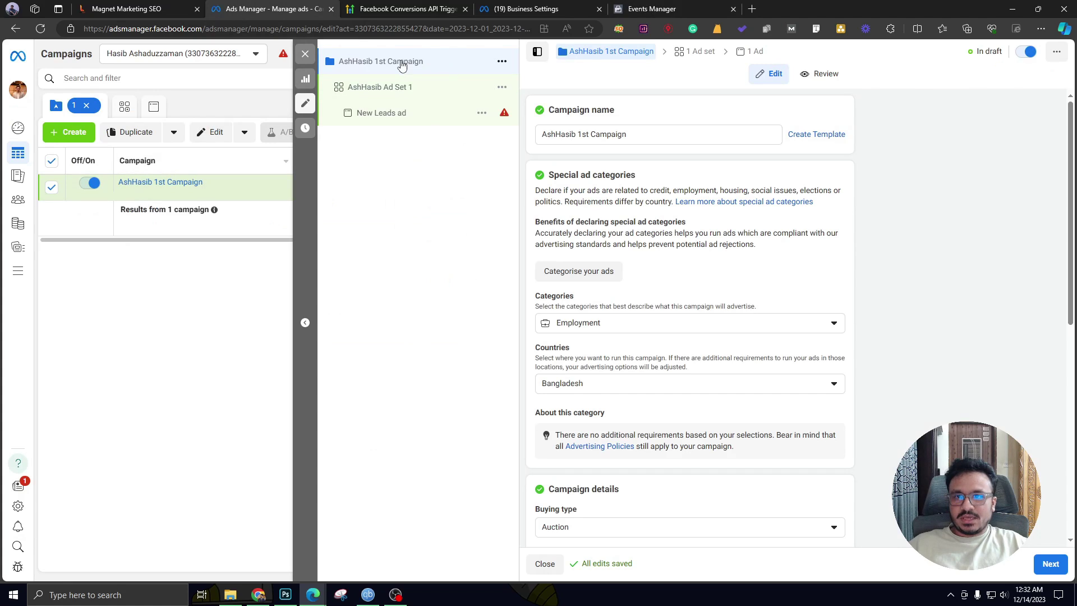
left_click(377, 88)
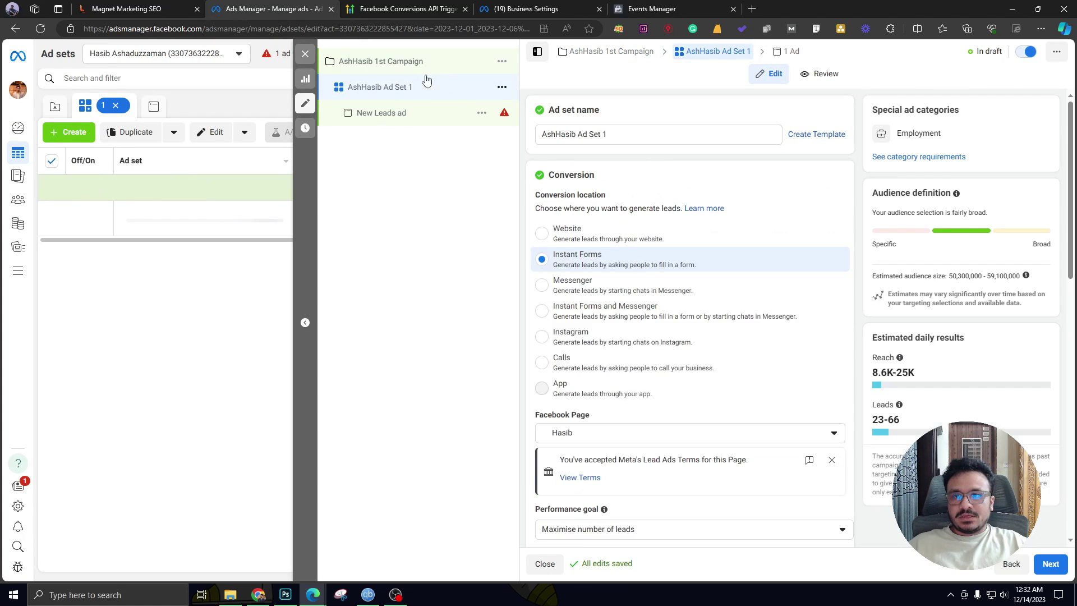
scroll(616, 258, "down", 1)
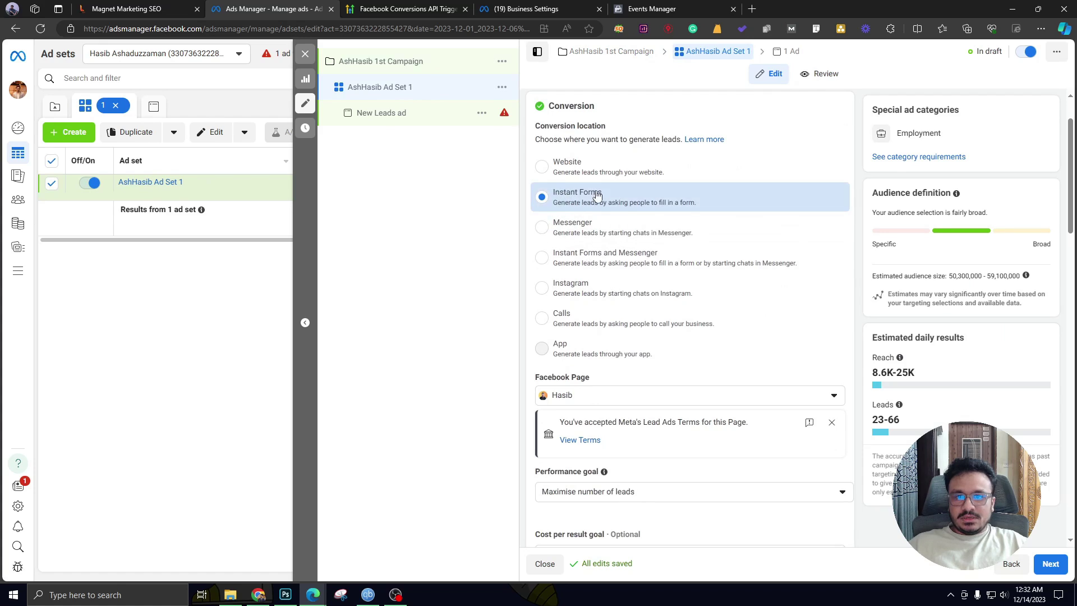
scroll(583, 149, "up", 1)
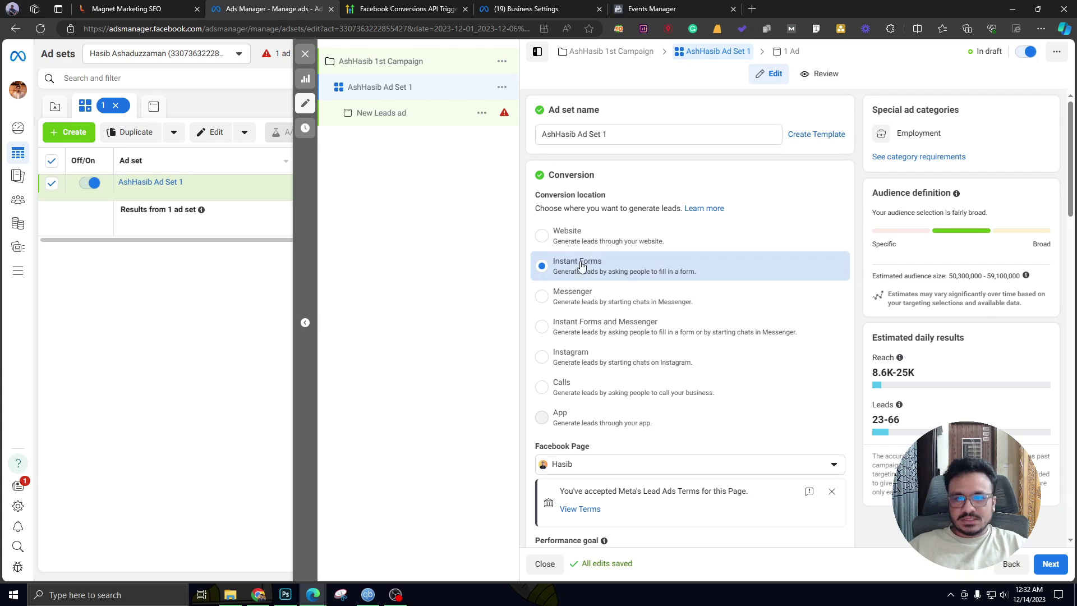
Step: Review the rest of the ad set's settings, dismissing the Lead Ads Terms notice, and examine the instant forms of New Leads ad
scroll(580, 263, "down", 2)
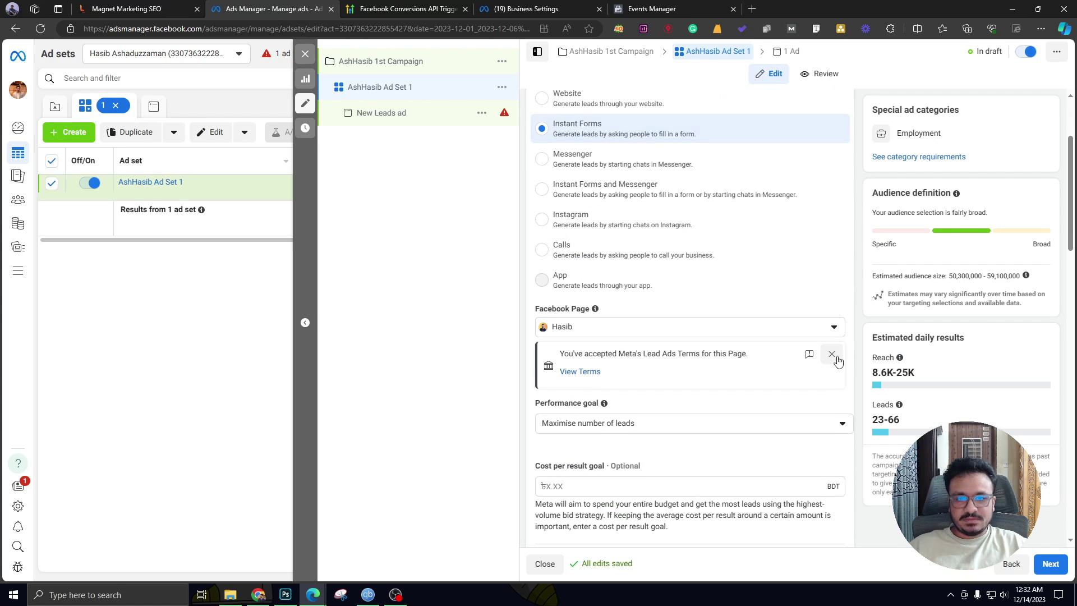
left_click(831, 353)
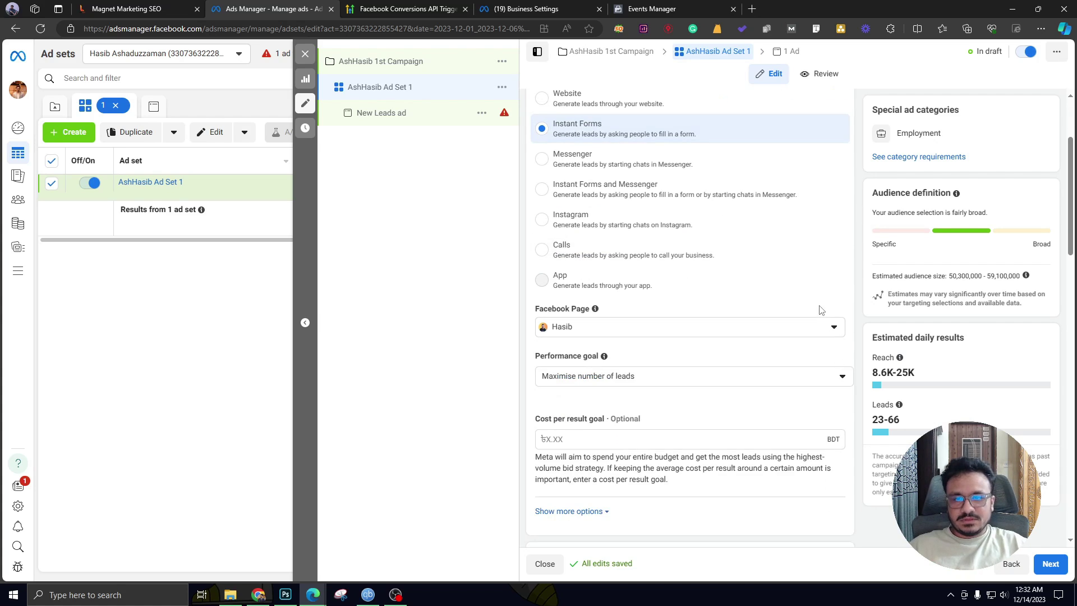
scroll(810, 311, "down", 4)
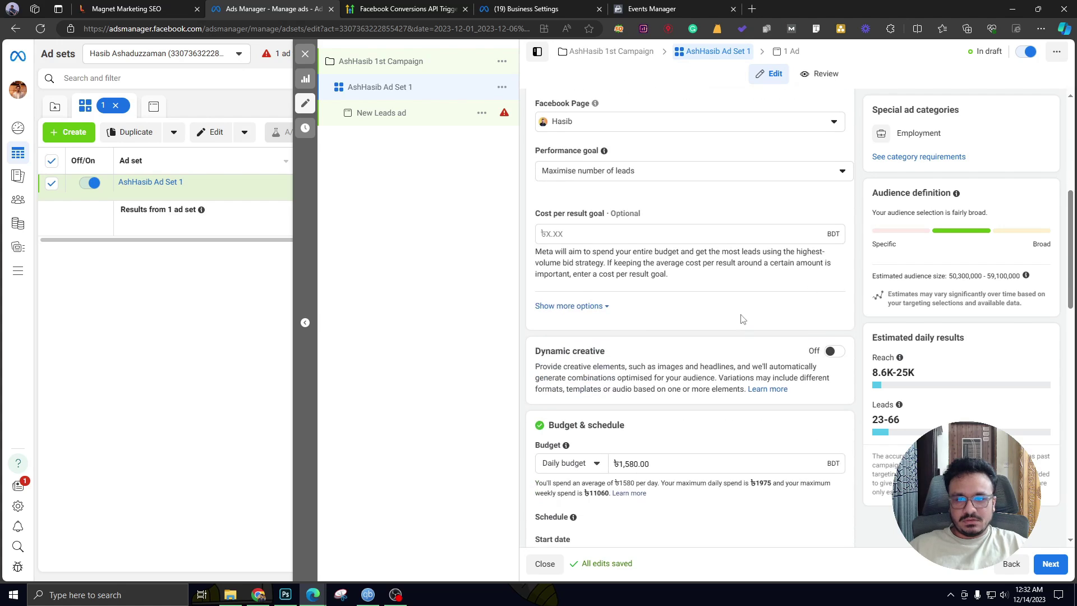
left_click(399, 112)
scroll(646, 339, "down", 12)
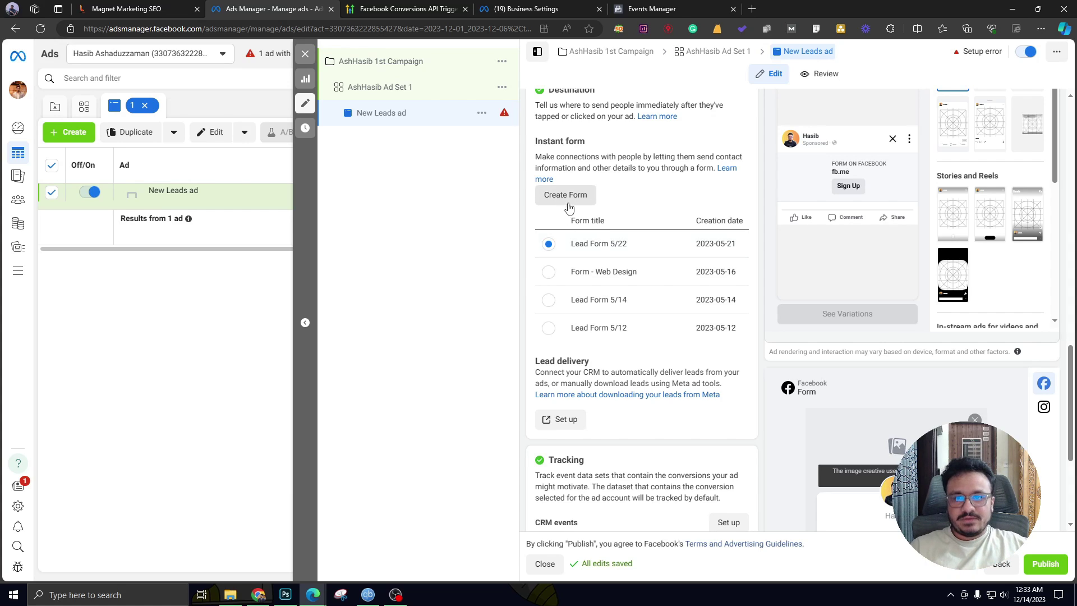
Step: Switch to HighLevel and link the Facebook page to the Evergreen Roofers location in the integration settings
left_click(152, 7)
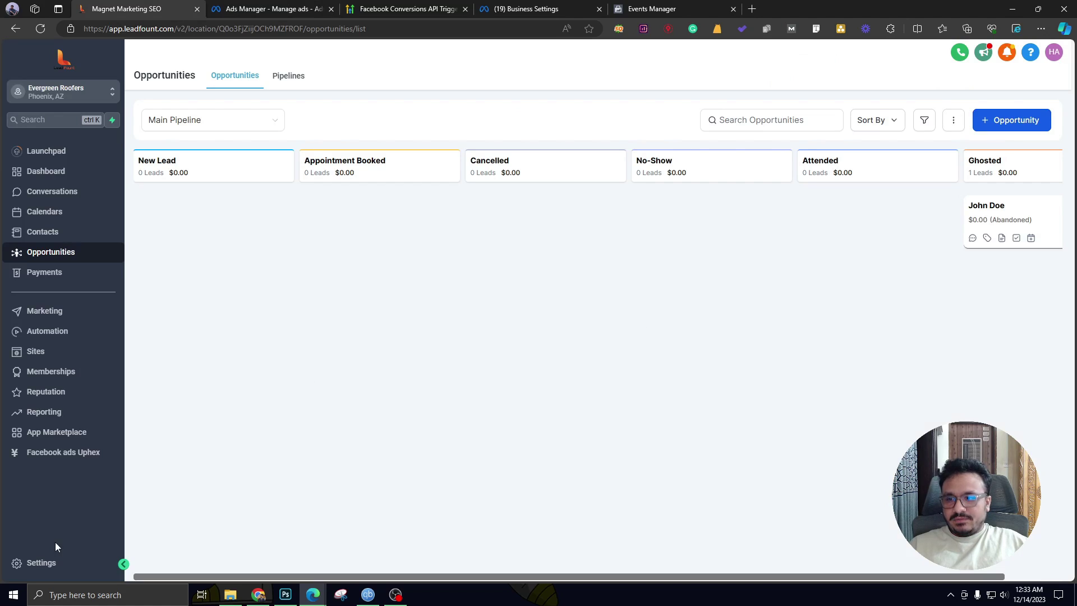
left_click(54, 562)
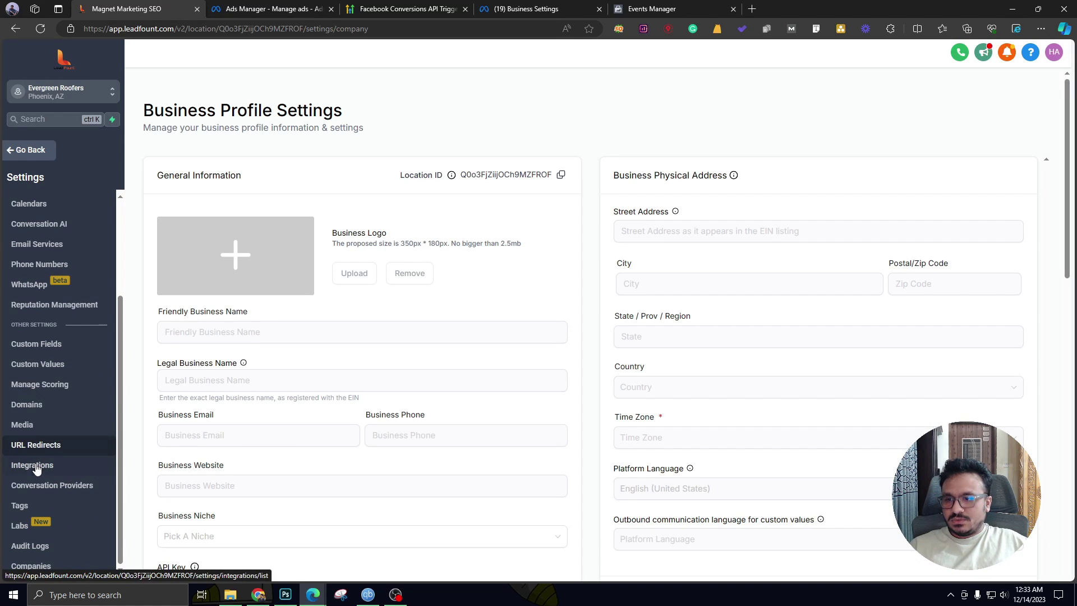
left_click(34, 465)
left_click(700, 247)
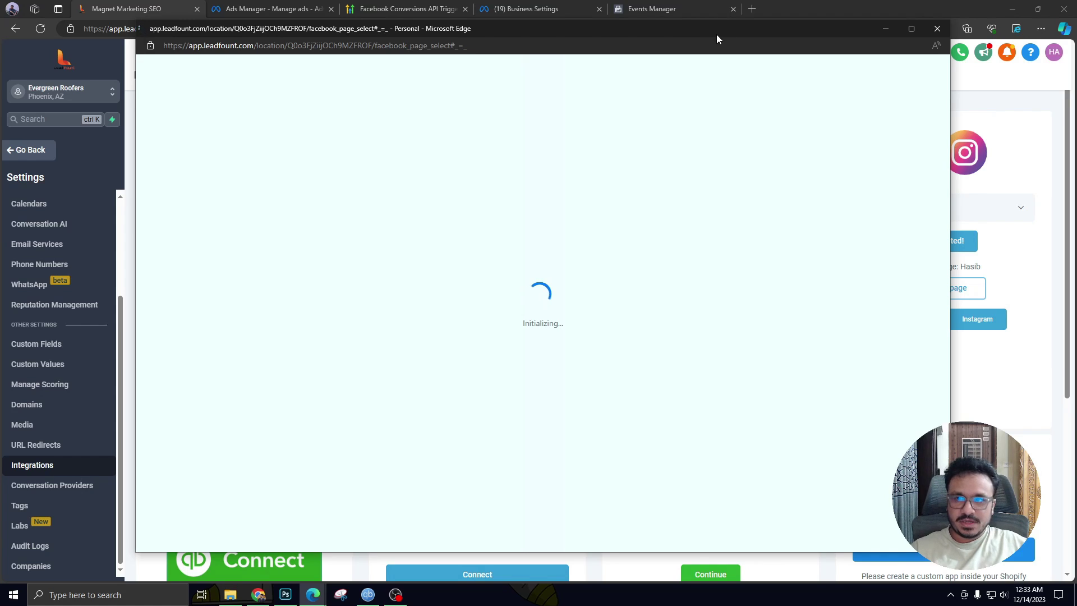
left_click(529, 133)
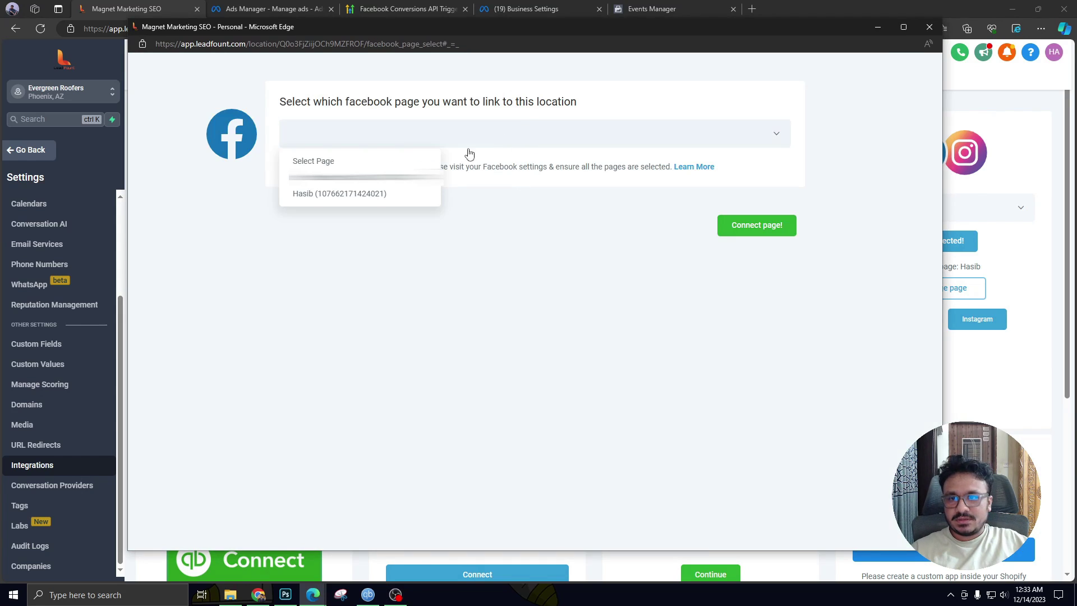
left_click(340, 193)
left_click(733, 280)
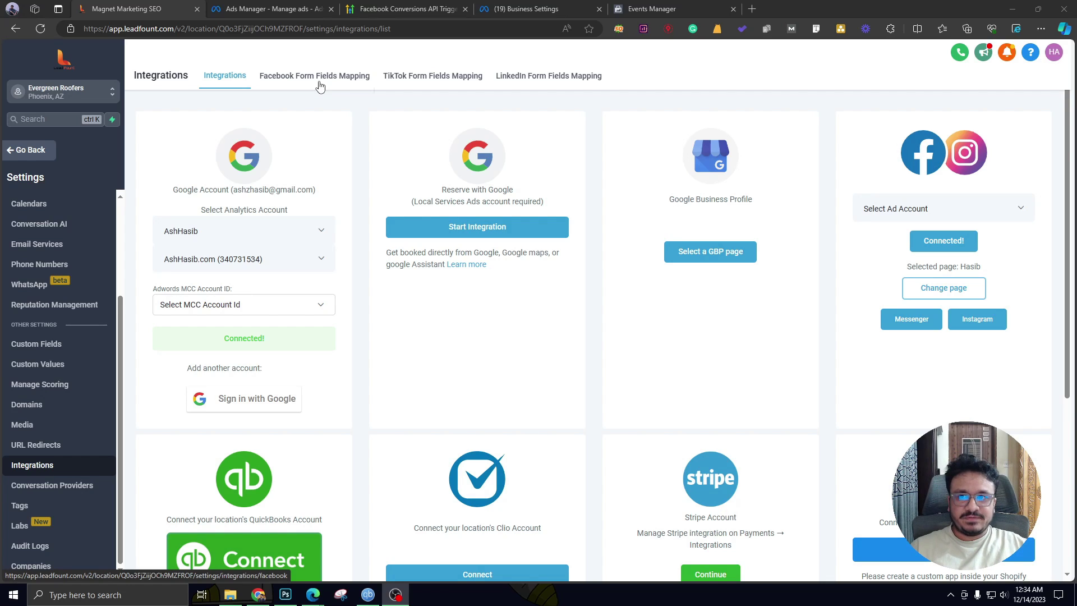
Step: Review the Facebook form fields mapping for Lead Form 5/22 and the field options of Automated chat 07/12/2023
left_click(285, 88)
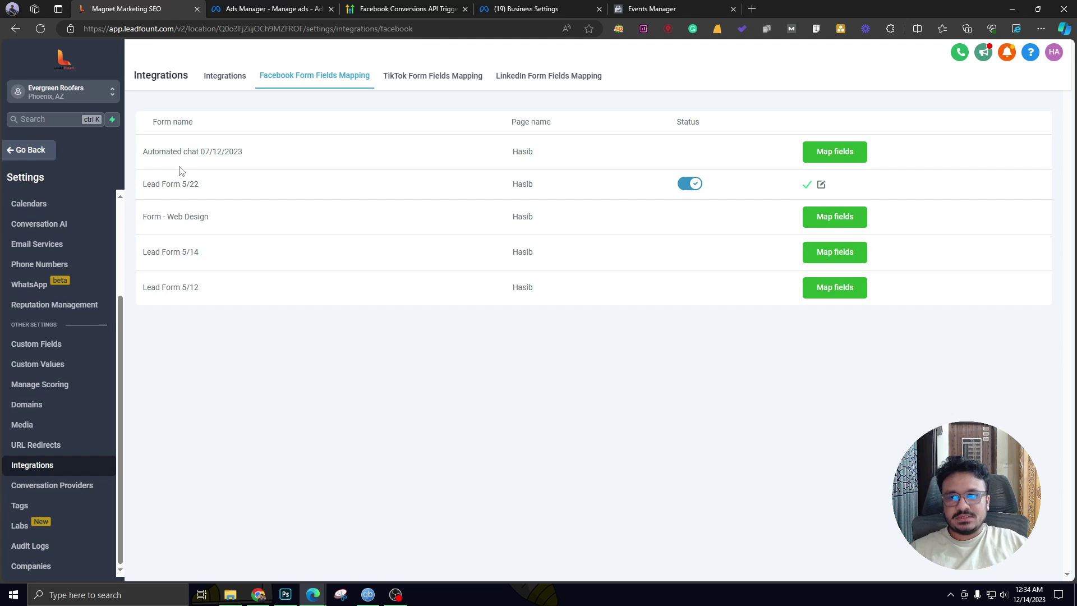
left_click_drag(145, 185, 216, 192)
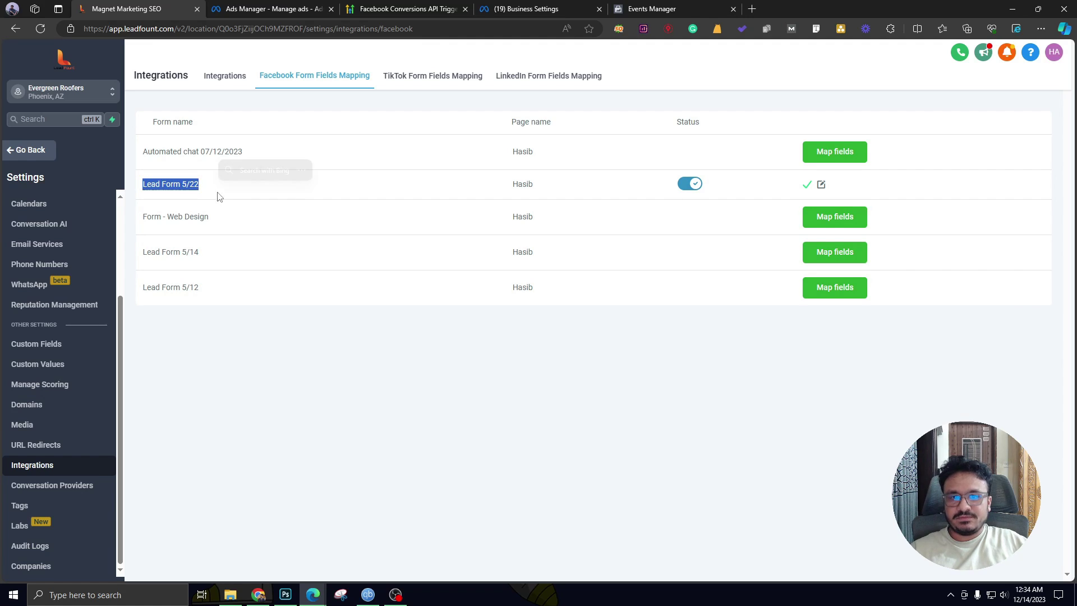
left_click(286, 386)
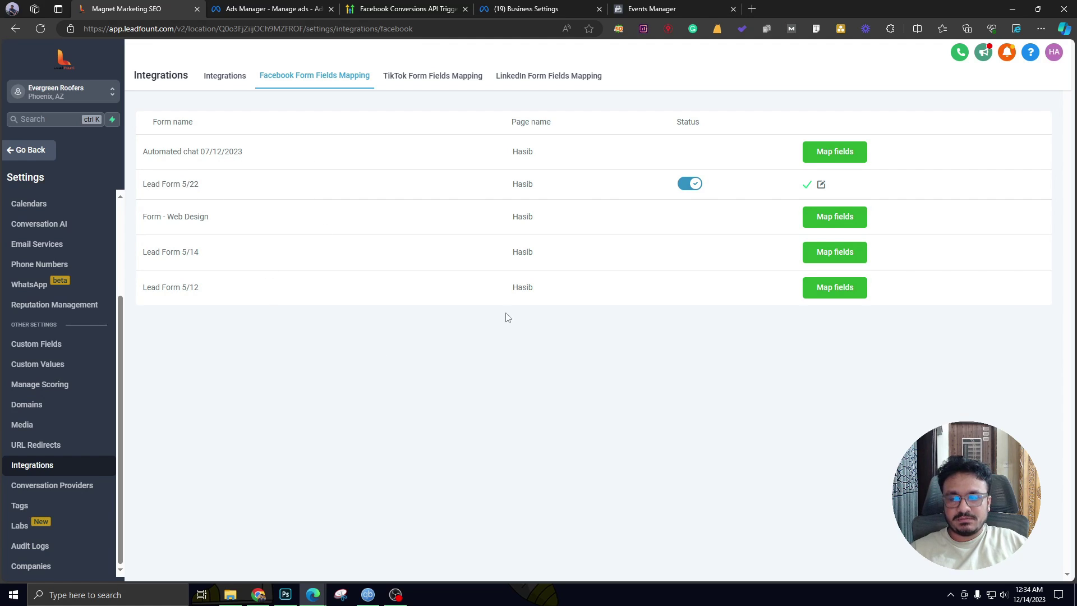
left_click(830, 159)
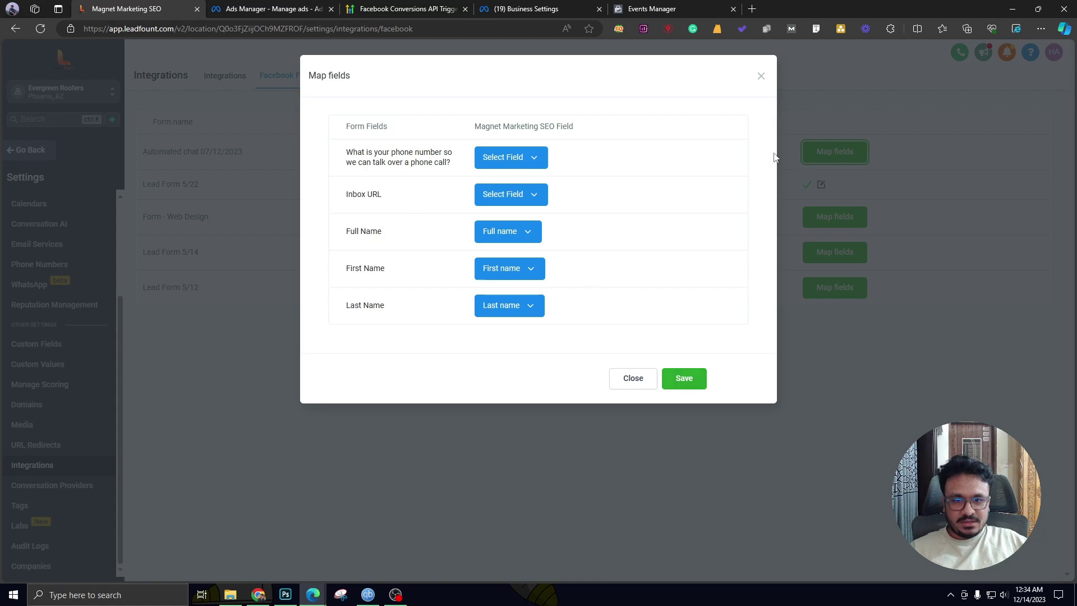
left_click(761, 76)
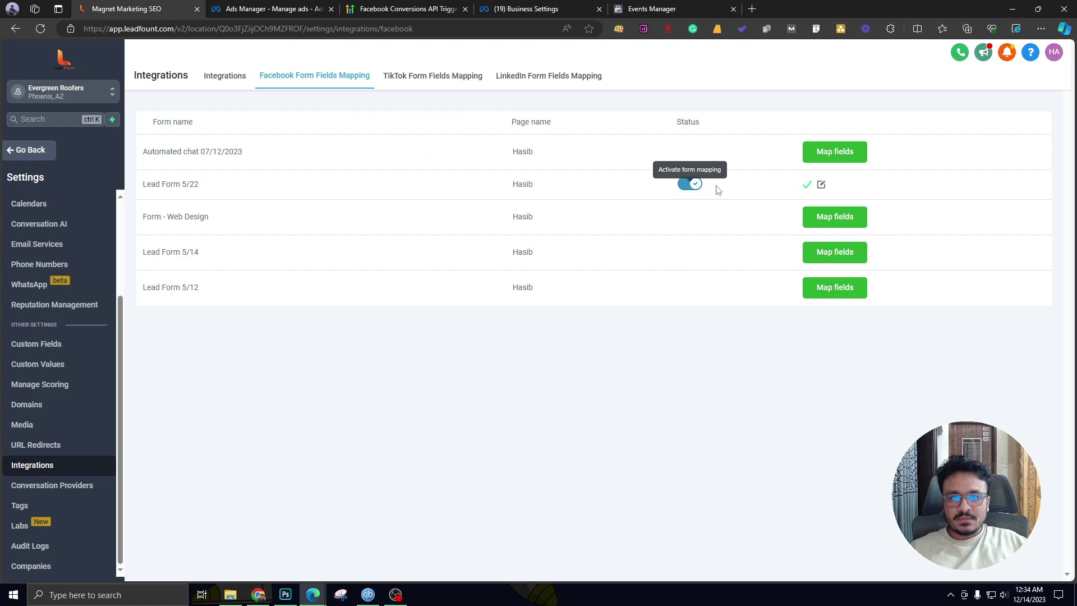
Step: Leave the settings and open the workflow 1. FB Lead Form Automation in the Facebook Ads automation folder
left_click(47, 147)
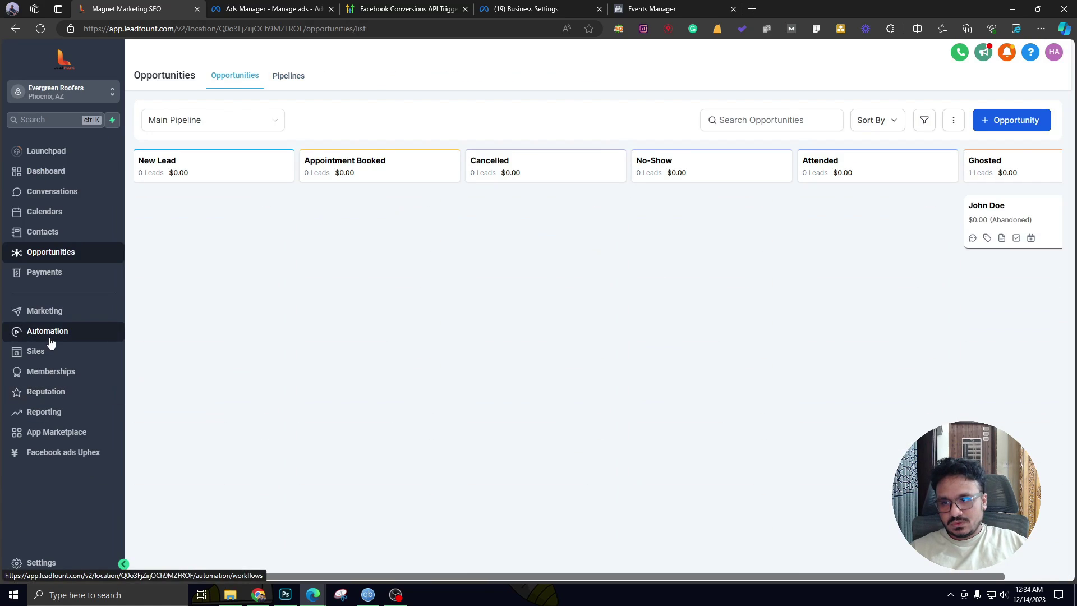
left_click(49, 336)
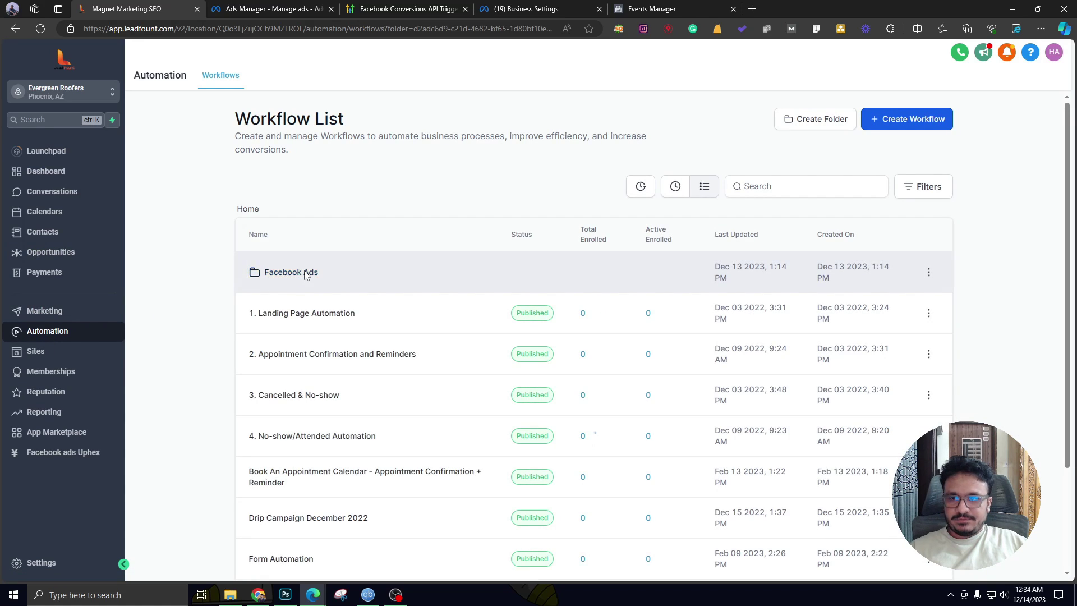
left_click(305, 272)
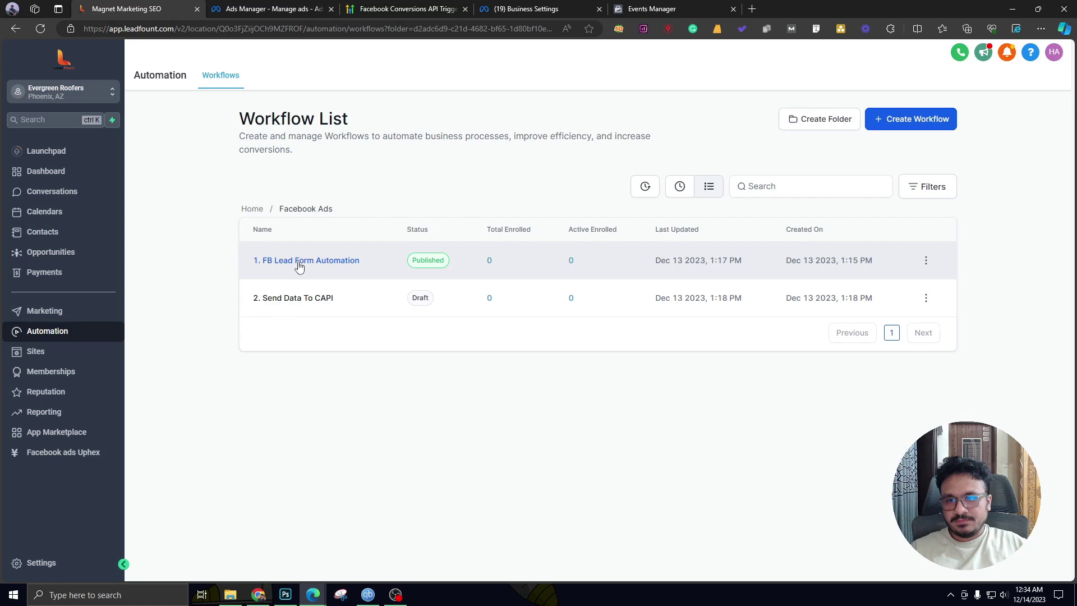
left_click(299, 264)
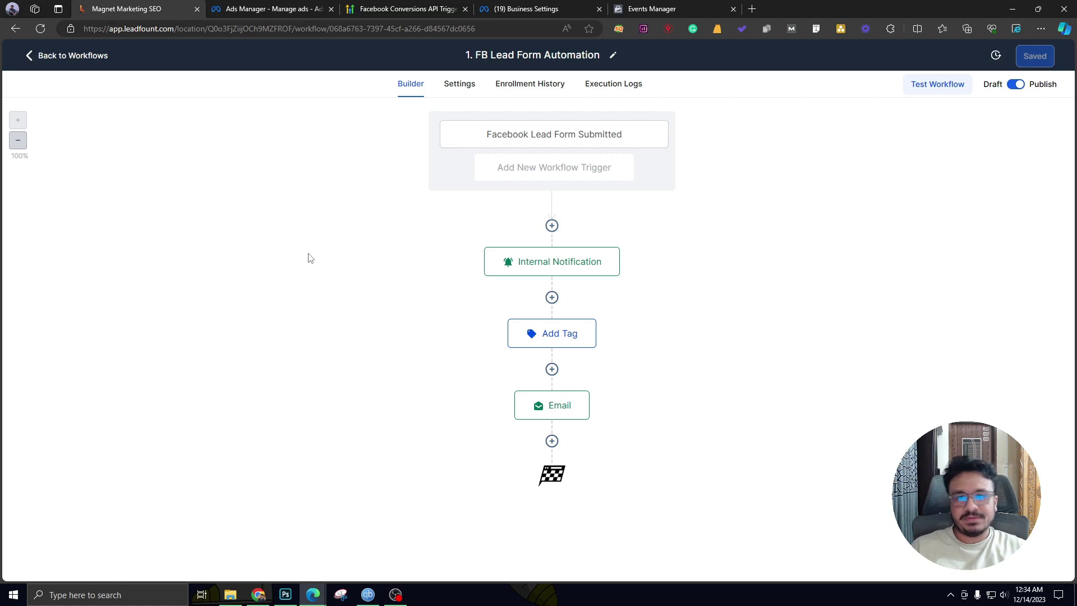
Step: Check the form filter options of the Facebook Lead Form Submitted trigger, keep Lead Form 5/22 and save the trigger
left_click(583, 137)
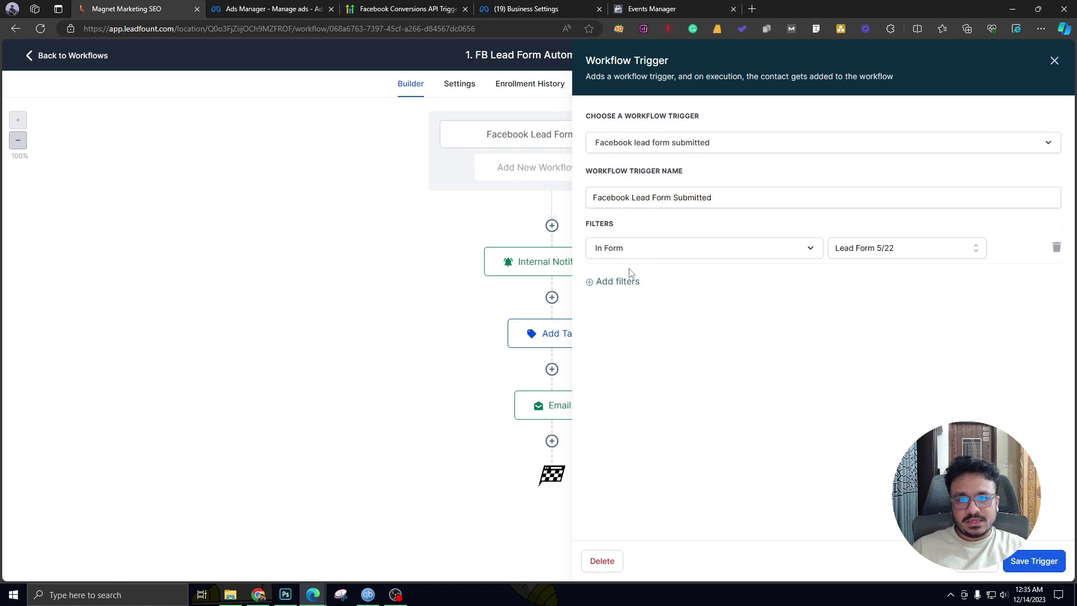
left_click(857, 254)
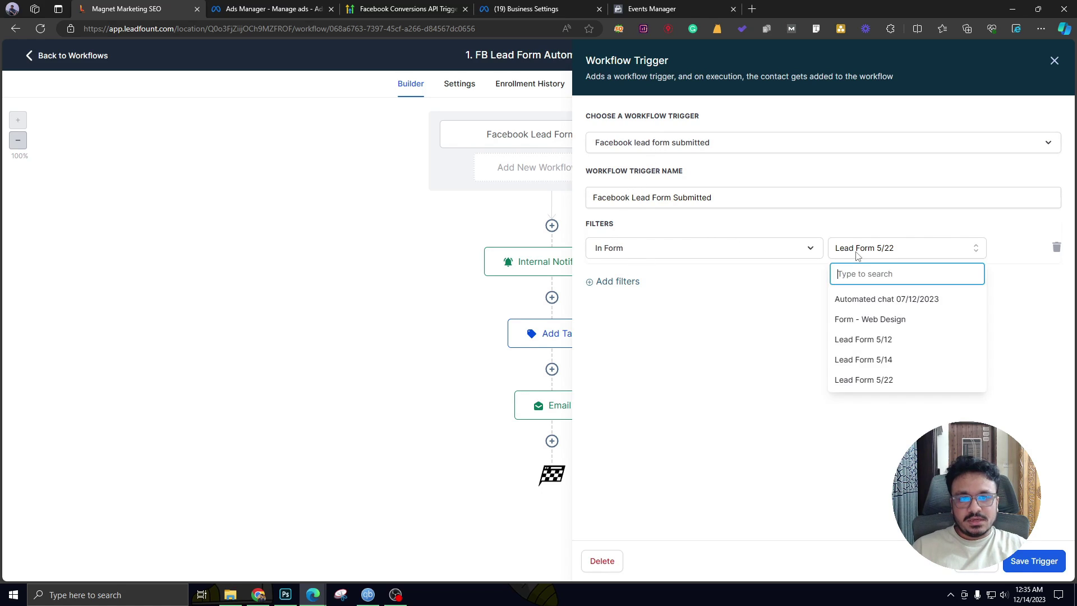
left_click(856, 254)
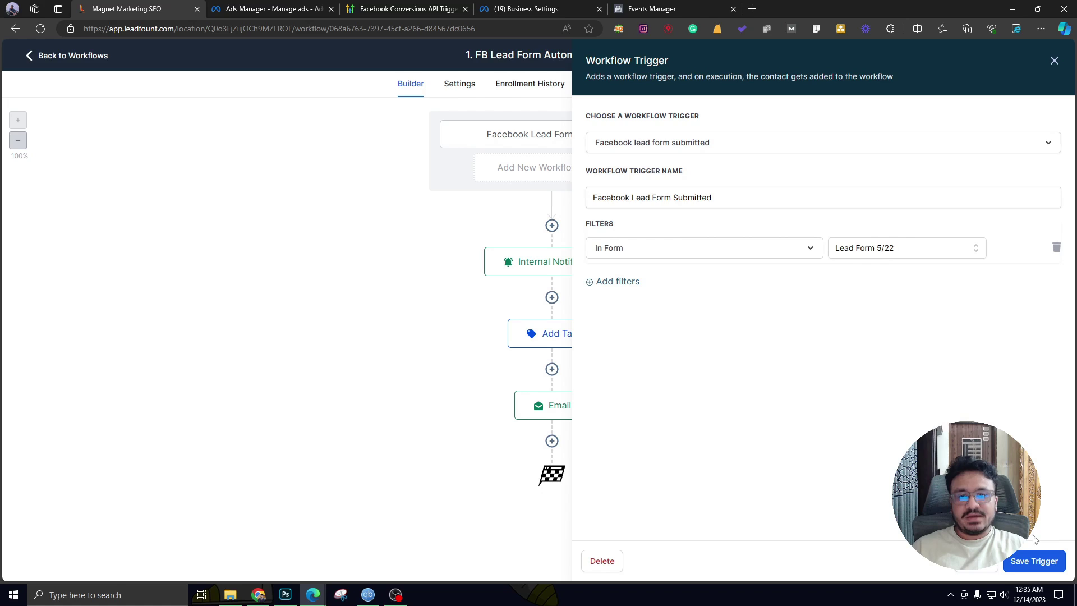
left_click(1034, 561)
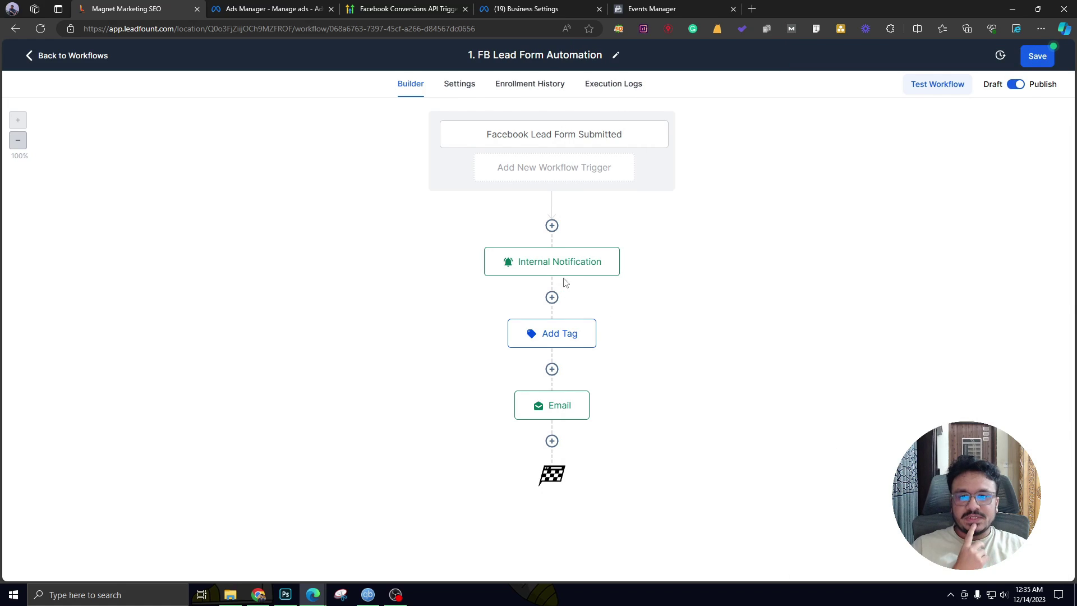
Step: Review the workflow's Internal Notification, Add Tag and Email actions without changing them
left_click(555, 262)
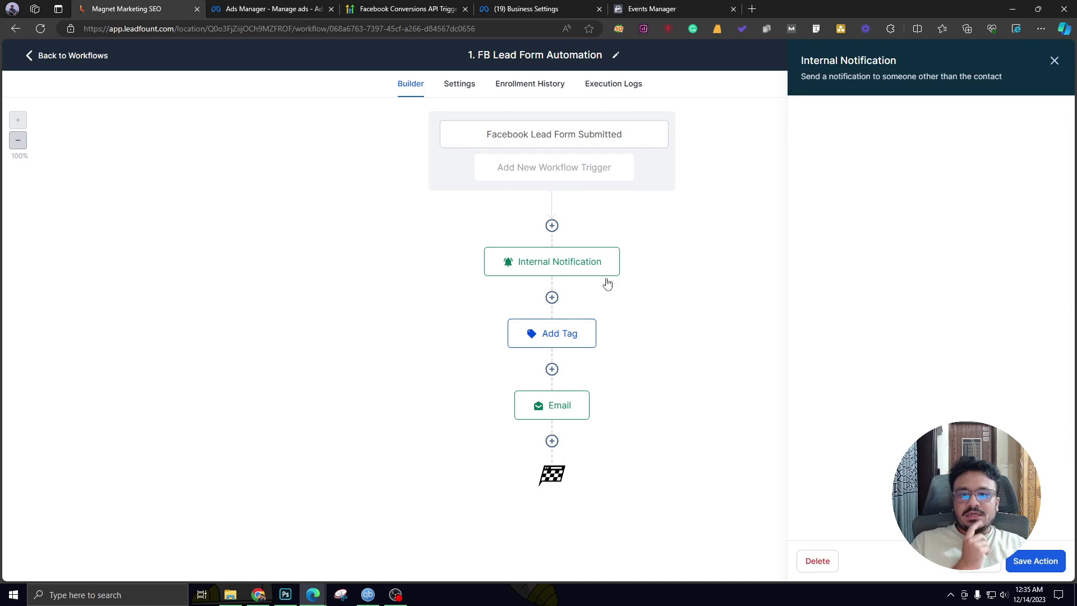
left_click(1052, 63)
left_click(562, 334)
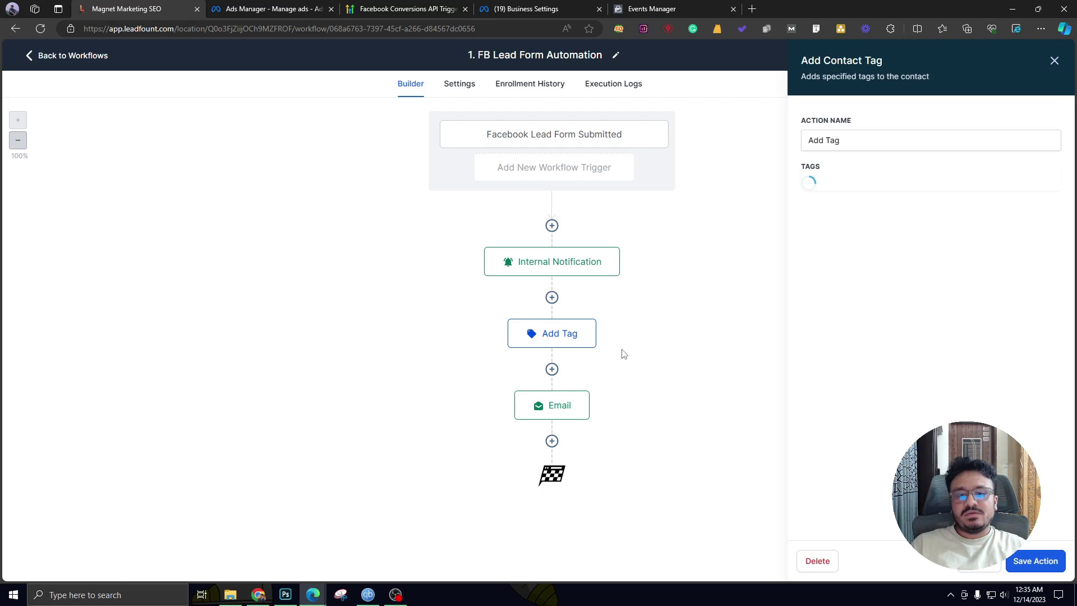
left_click(1054, 62)
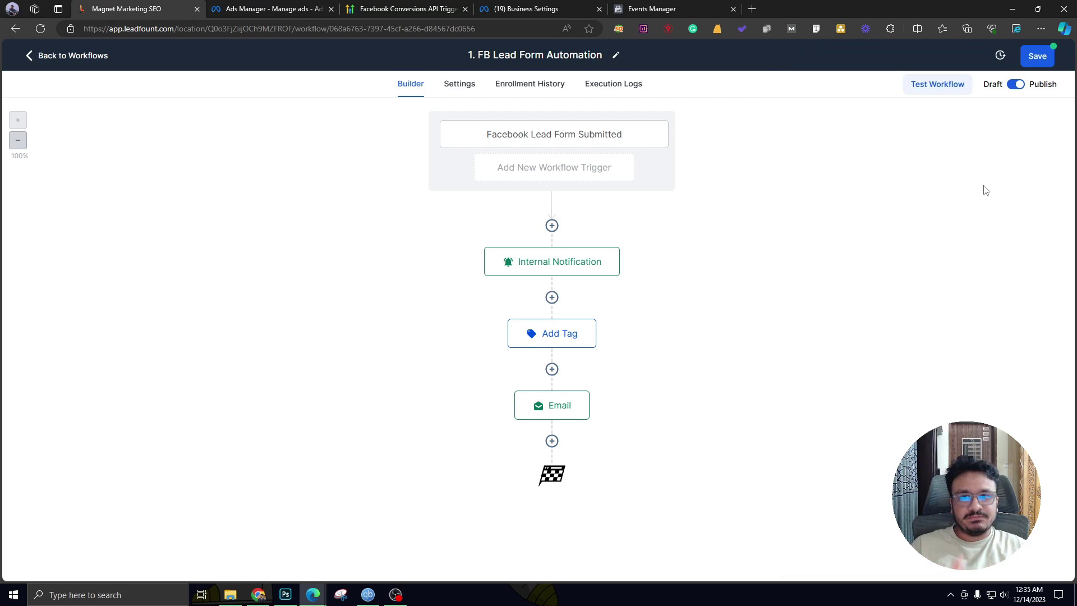
left_click(549, 411)
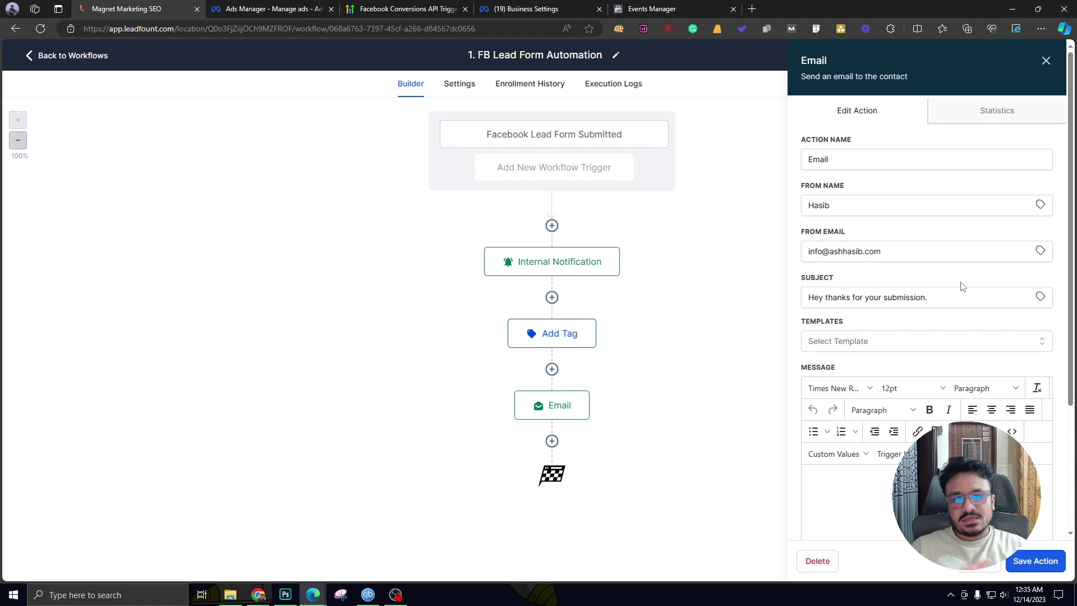
left_click(1046, 61)
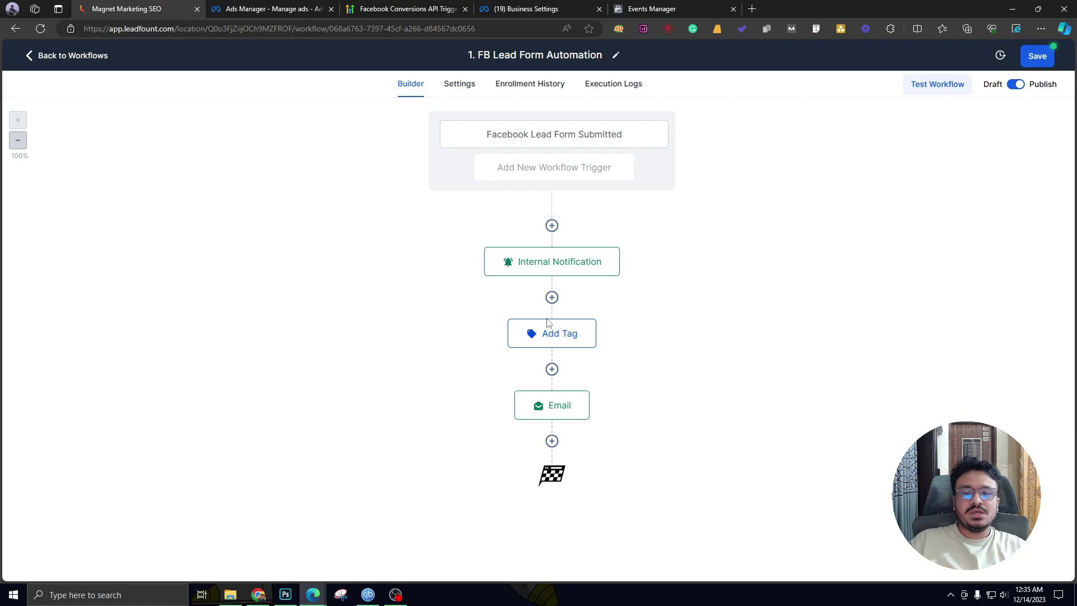
Step: Add a Create Or Update Opportunity action after the Email action, using Main Pipeline and the New Lead stage
left_click(552, 441)
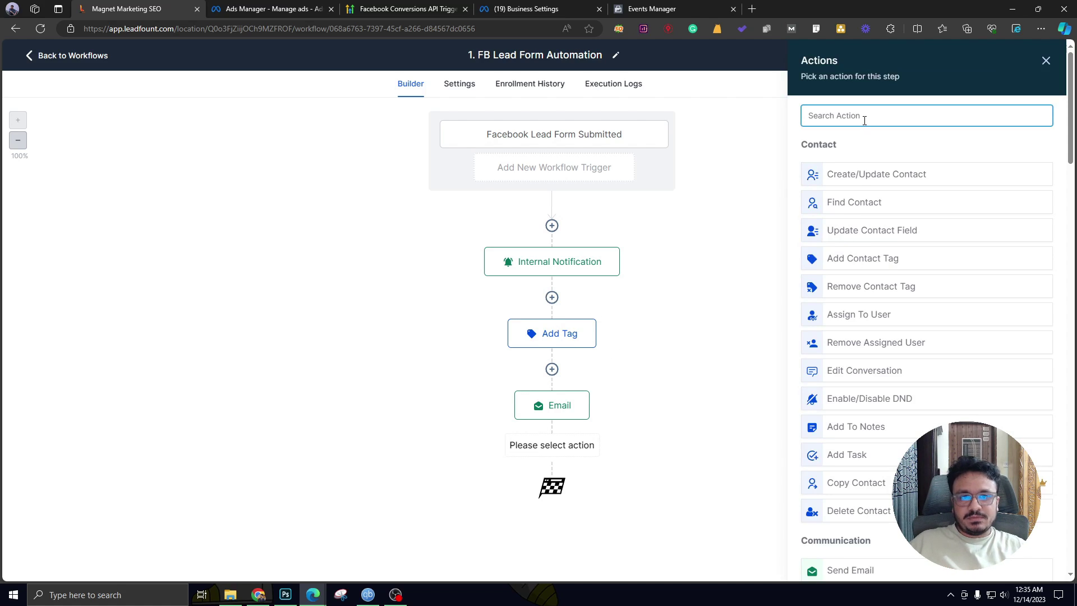
type("crea")
left_click(889, 194)
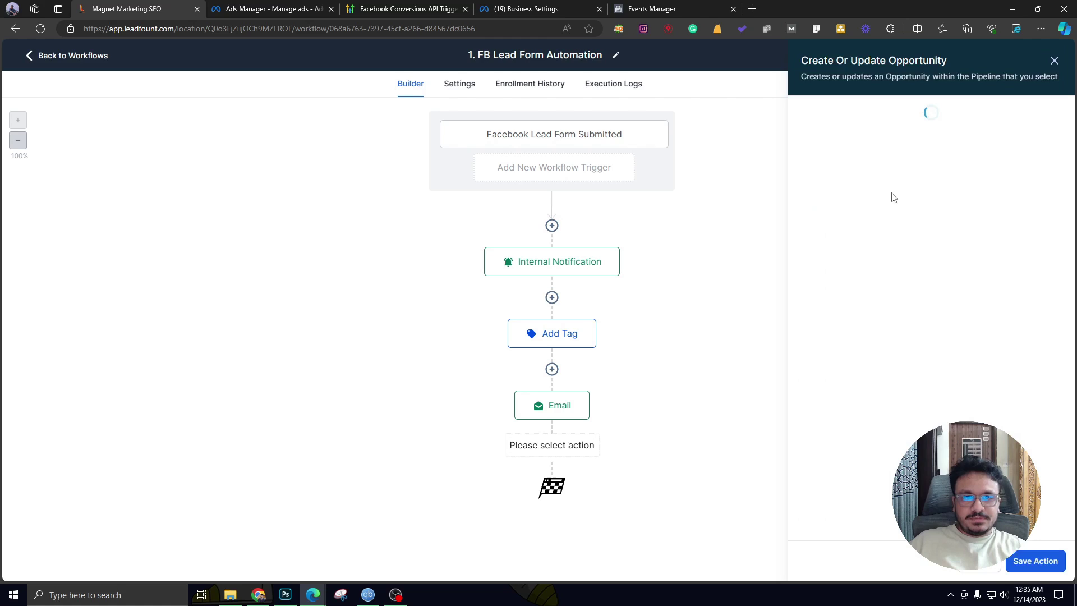
left_click(785, 191)
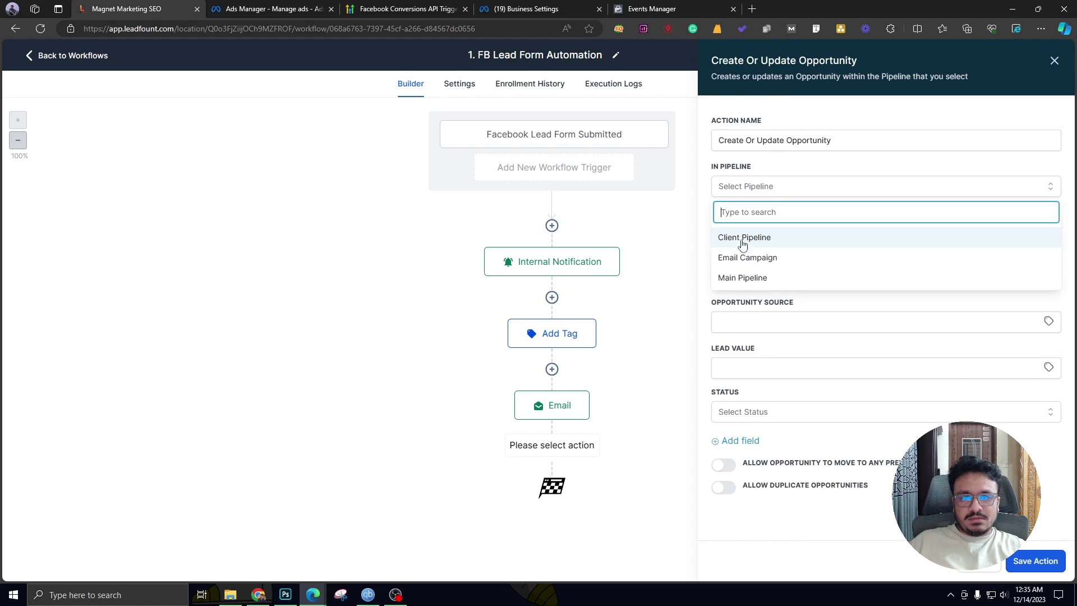
left_click(737, 275)
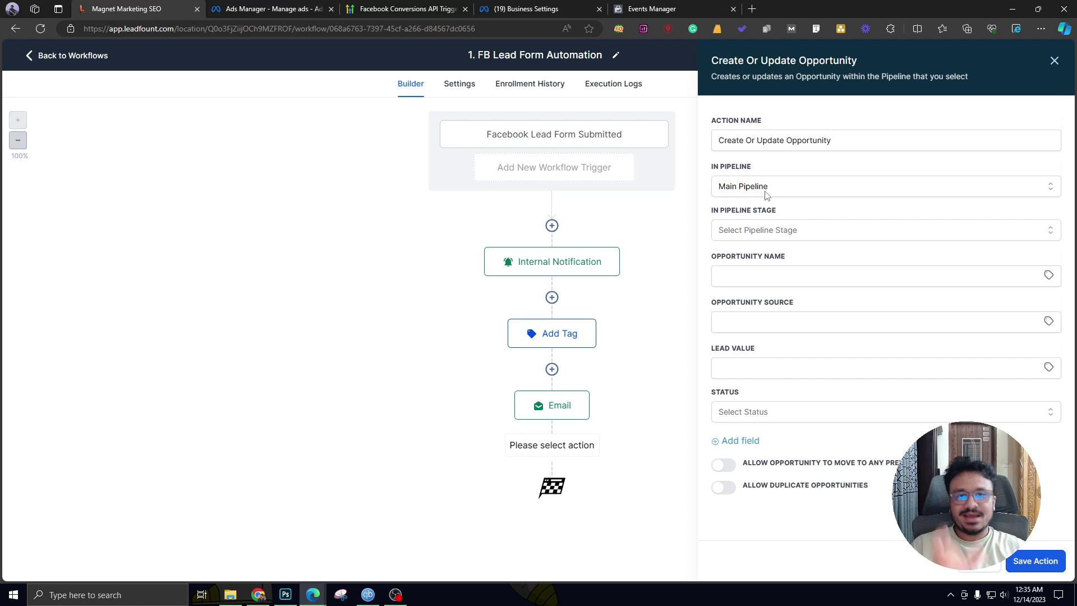
left_click(781, 230)
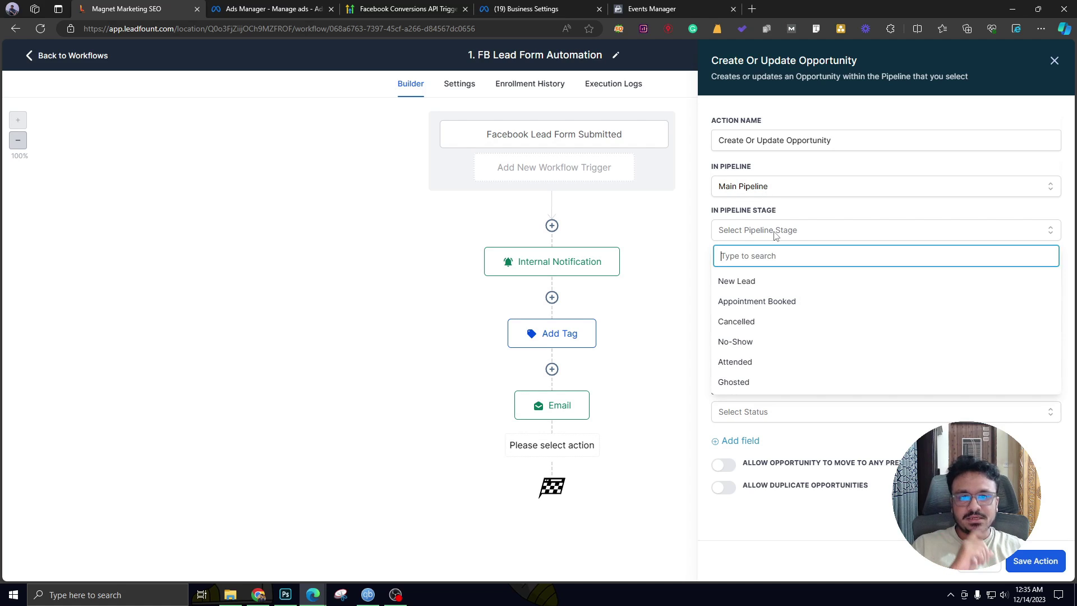
left_click(758, 288)
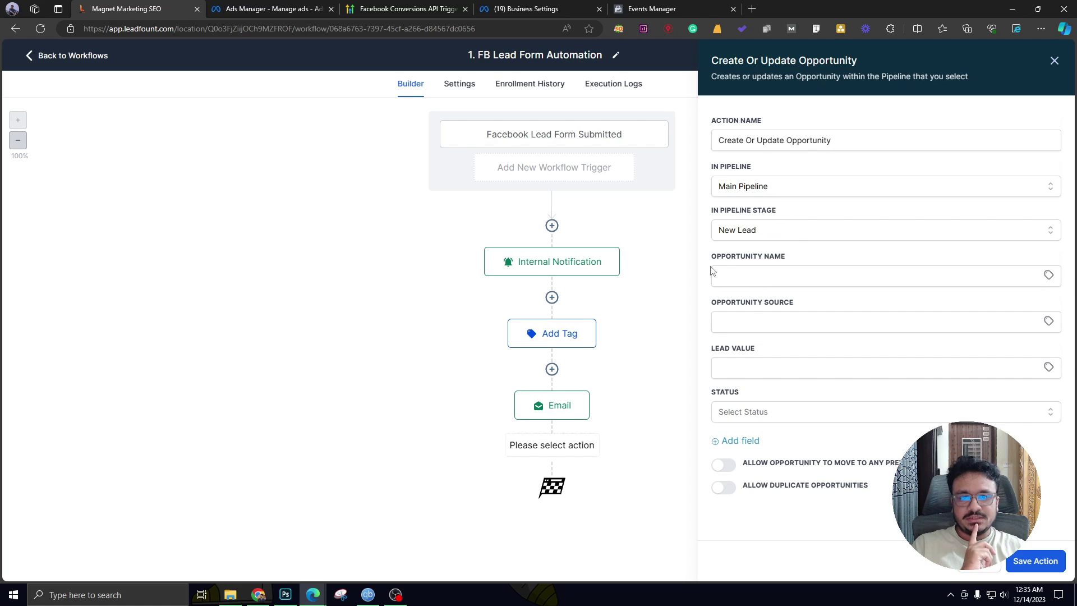
Step: Set the opportunity name to the {{contact.name}} custom value and the opportunity's status to open
left_click(1049, 275)
left_click(988, 312)
left_click(1032, 313)
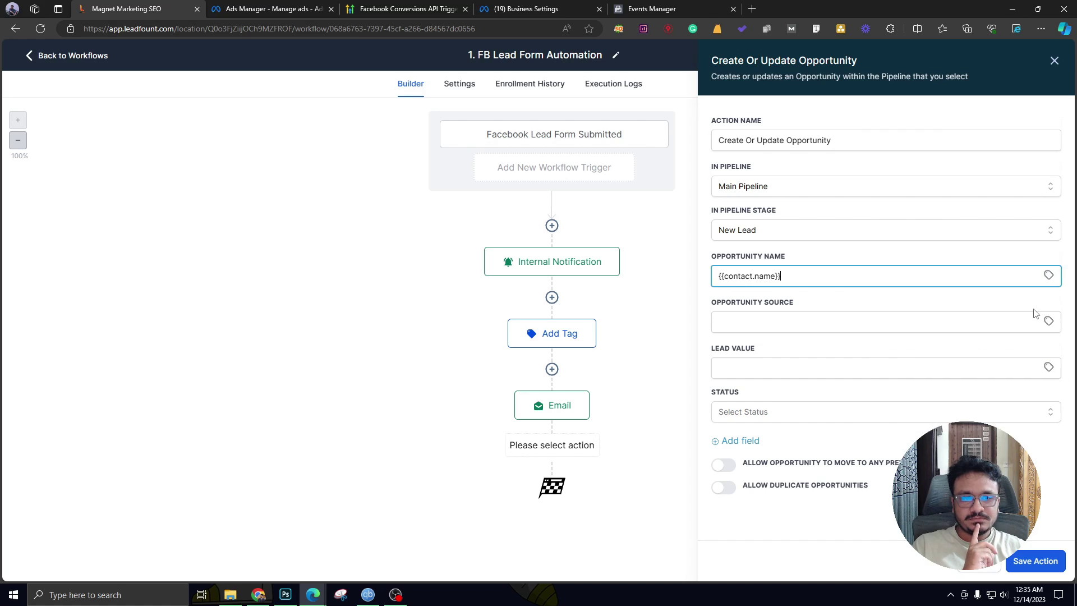
left_click(844, 415)
left_click(784, 437)
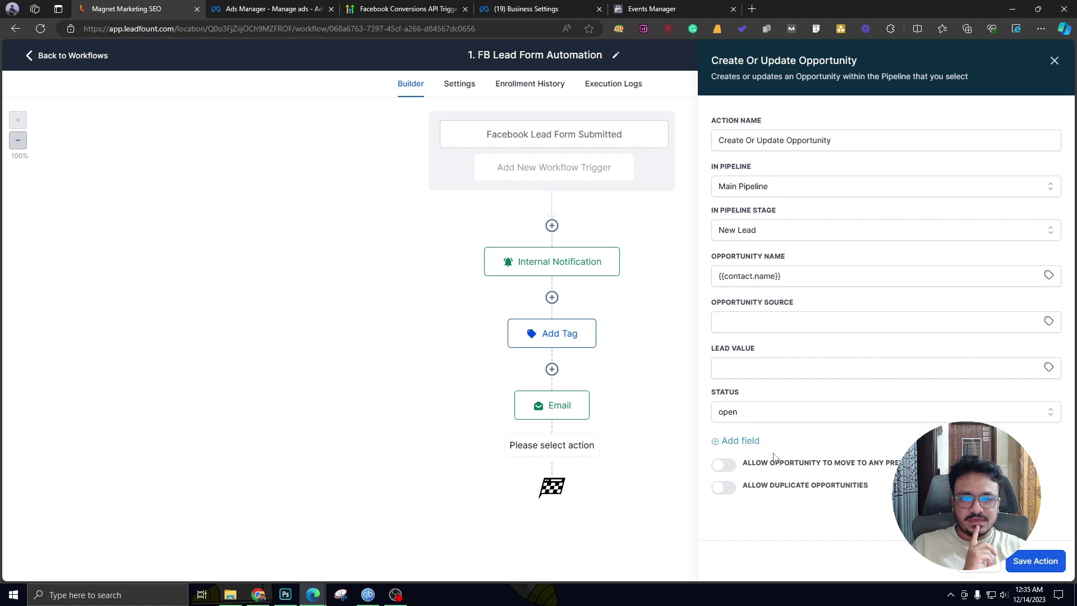
Step: Save the Create Or Update Opportunity action and the FB Lead Form Automation workflow, and return to the workflow list
left_click(1034, 561)
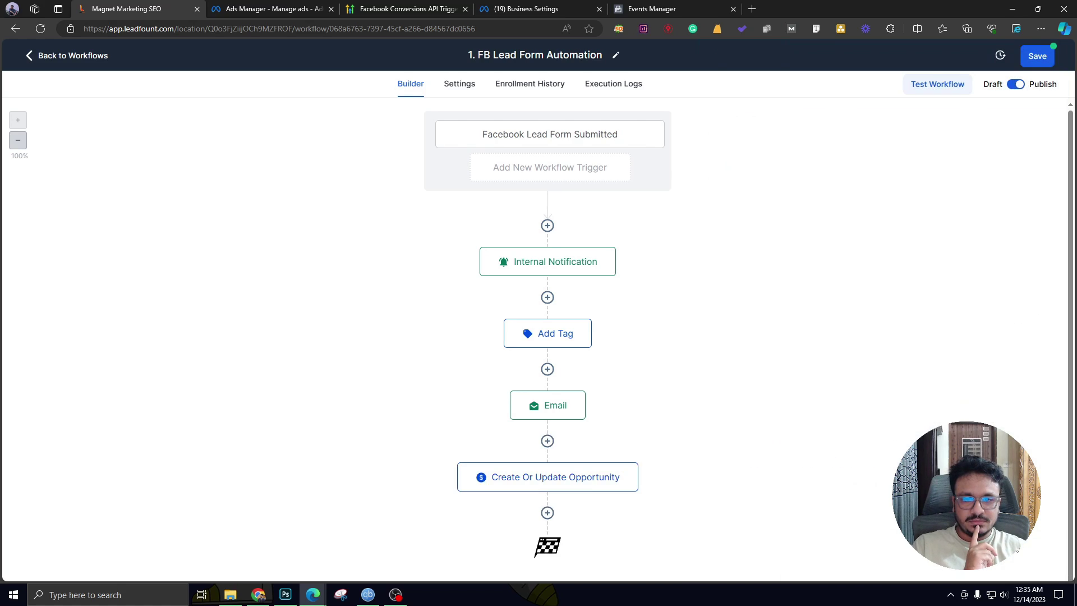
left_click(1037, 60)
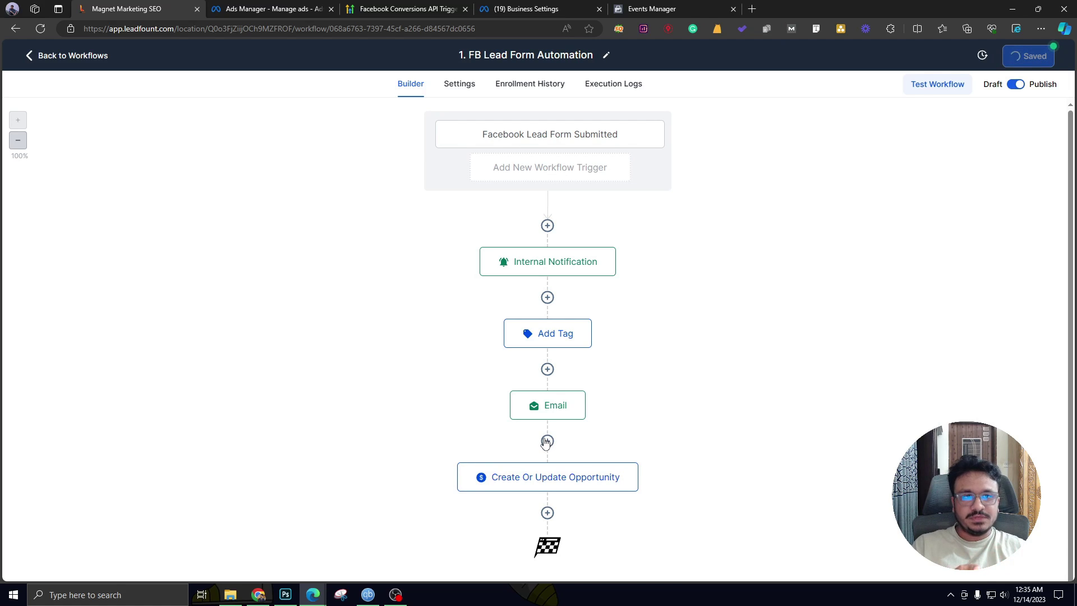
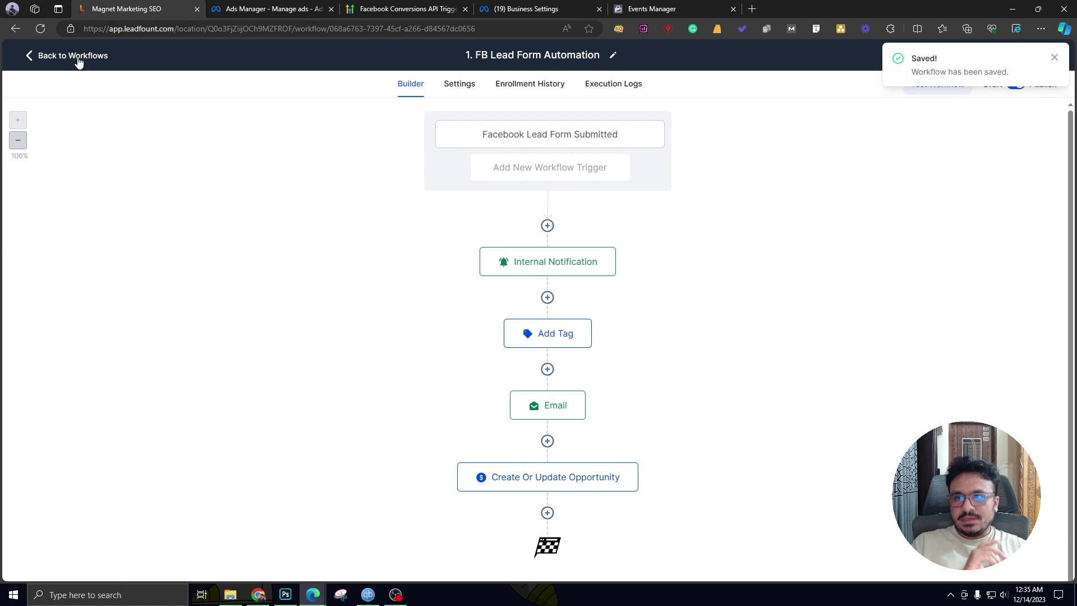
left_click(77, 56)
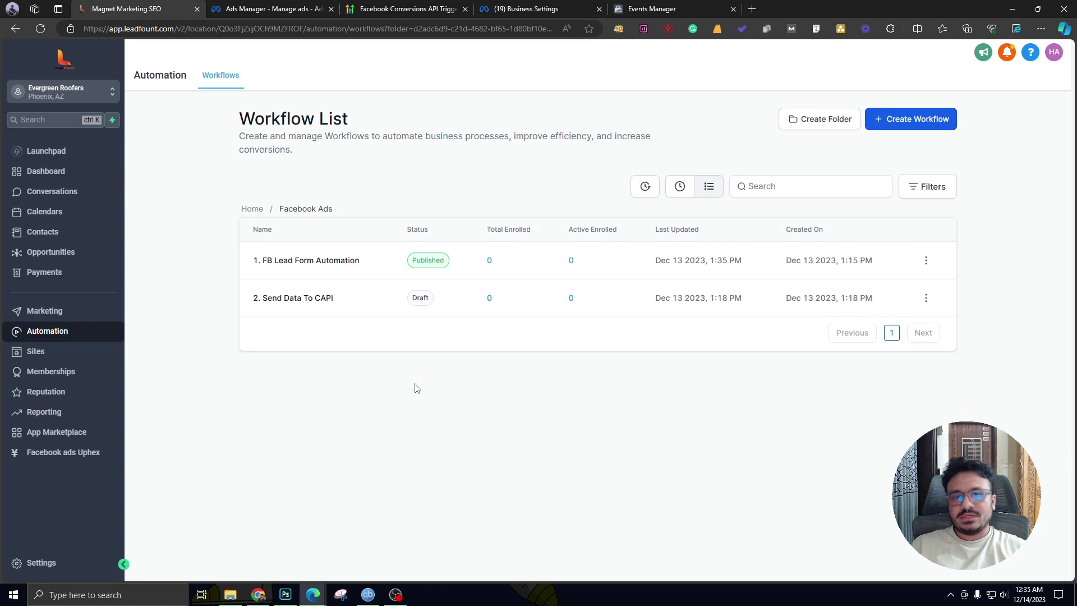
Step: Open the 2. Send Data To CAPI workflow and choose Pipeline Stage Changed as its trigger
left_click(314, 301)
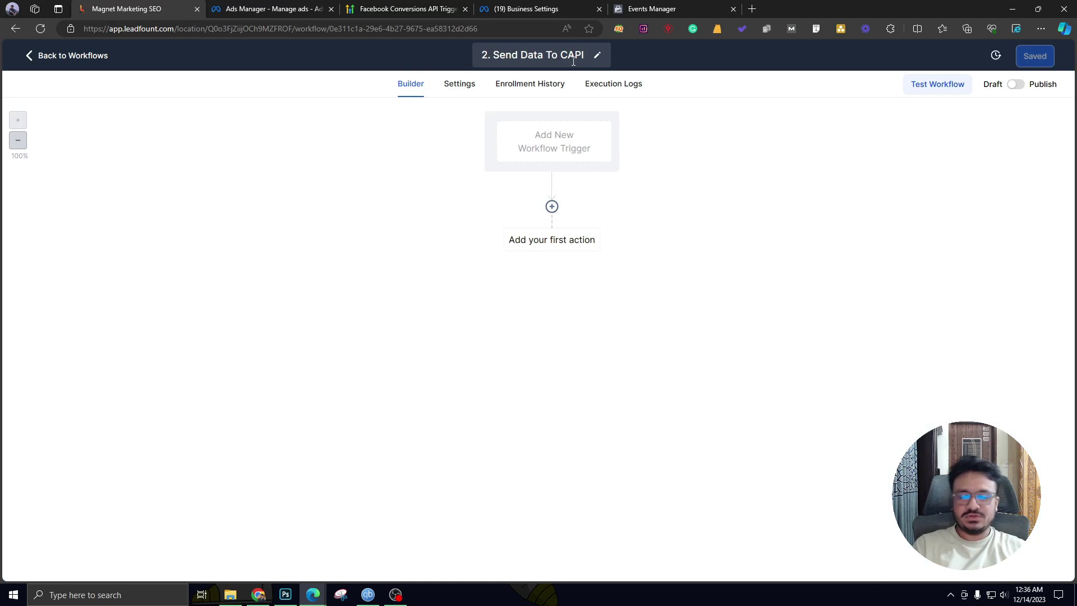
left_click(546, 161)
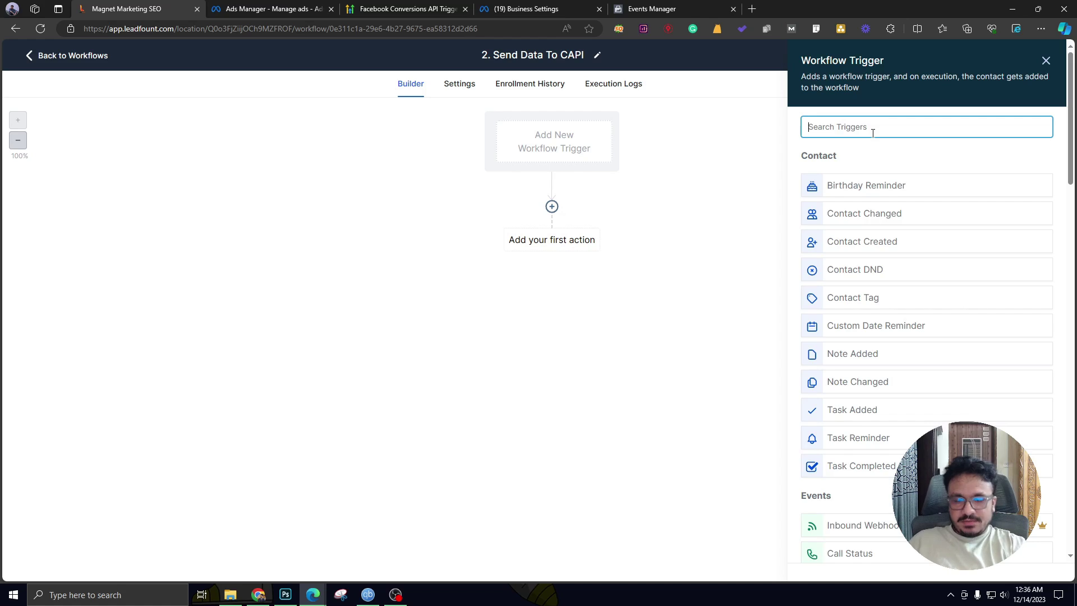
type("pip")
left_click(894, 185)
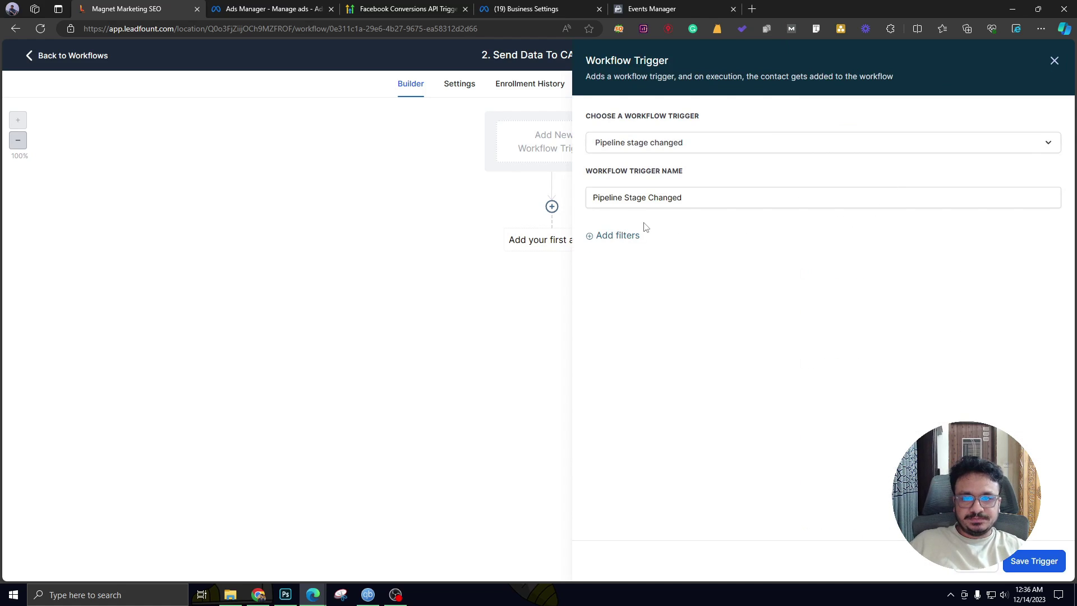
Step: Add an In pipeline filter to the trigger, set to Main Pipeline
left_click(618, 275)
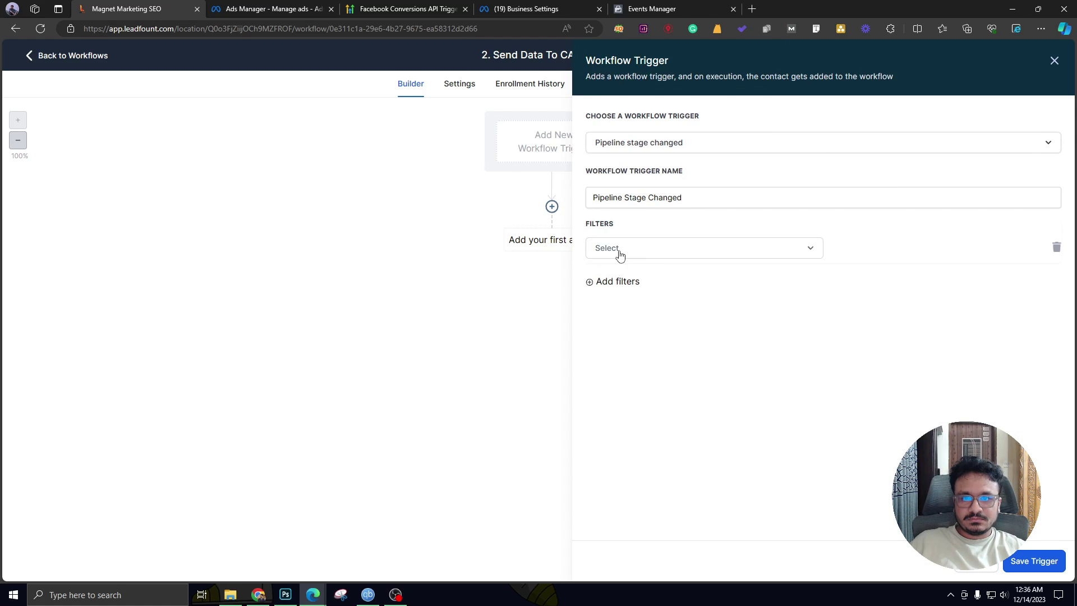
left_click(617, 253)
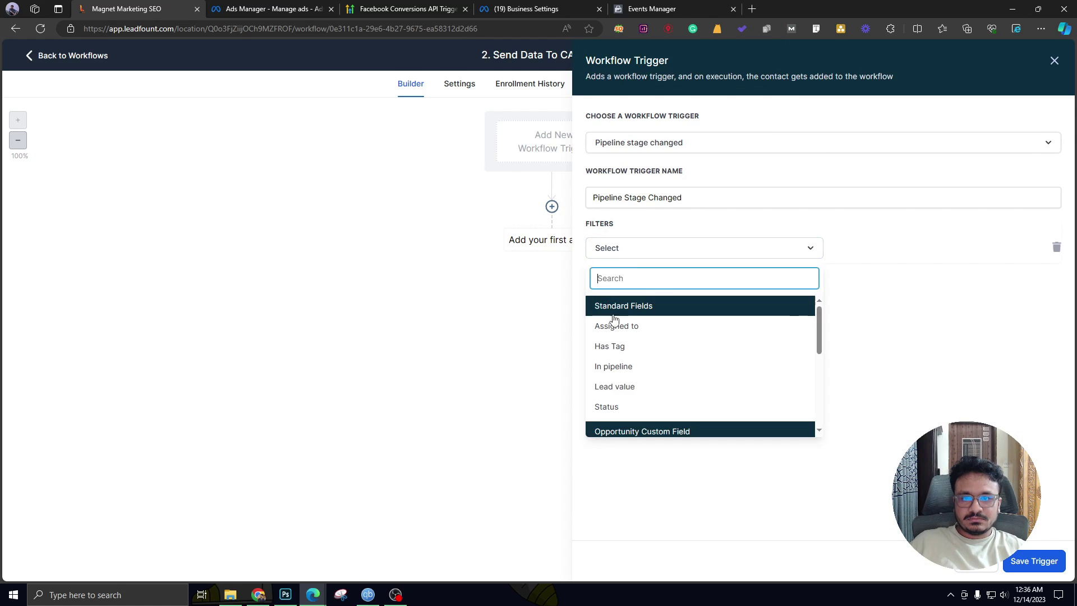
left_click(621, 368)
left_click(886, 252)
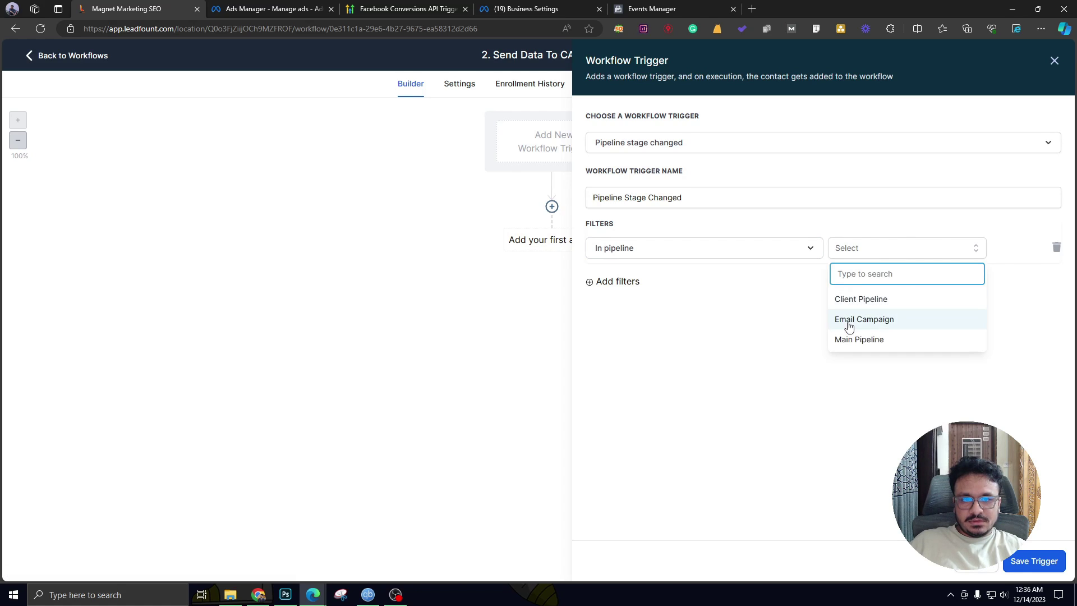
left_click(852, 338)
Step: Add a Pipeline stage filter set to Appointment Booked and save the trigger
left_click(610, 282)
left_click(611, 287)
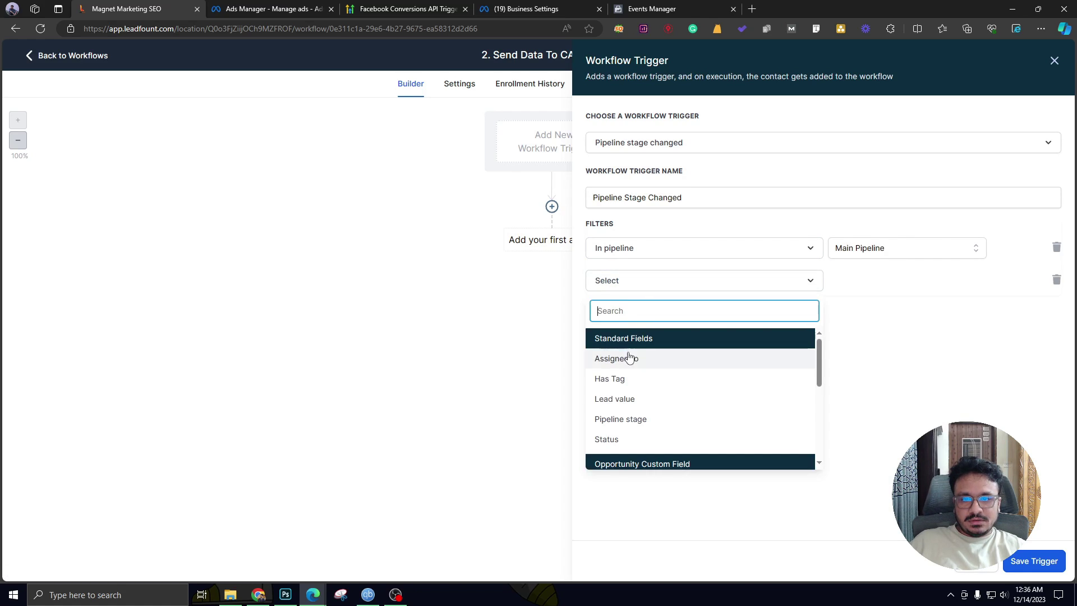
left_click(642, 421)
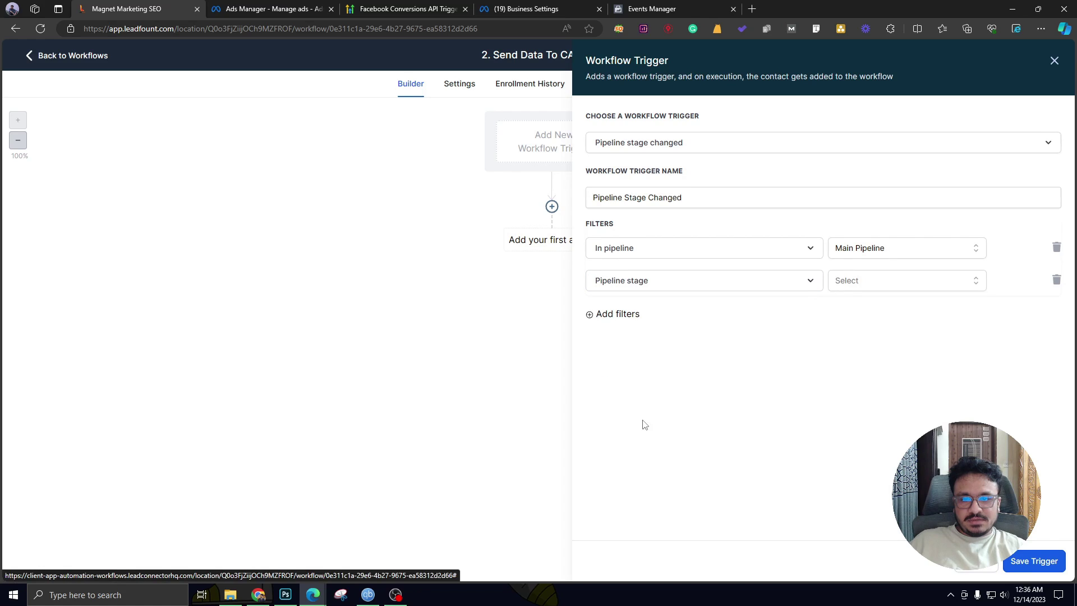
left_click(906, 280)
left_click(871, 359)
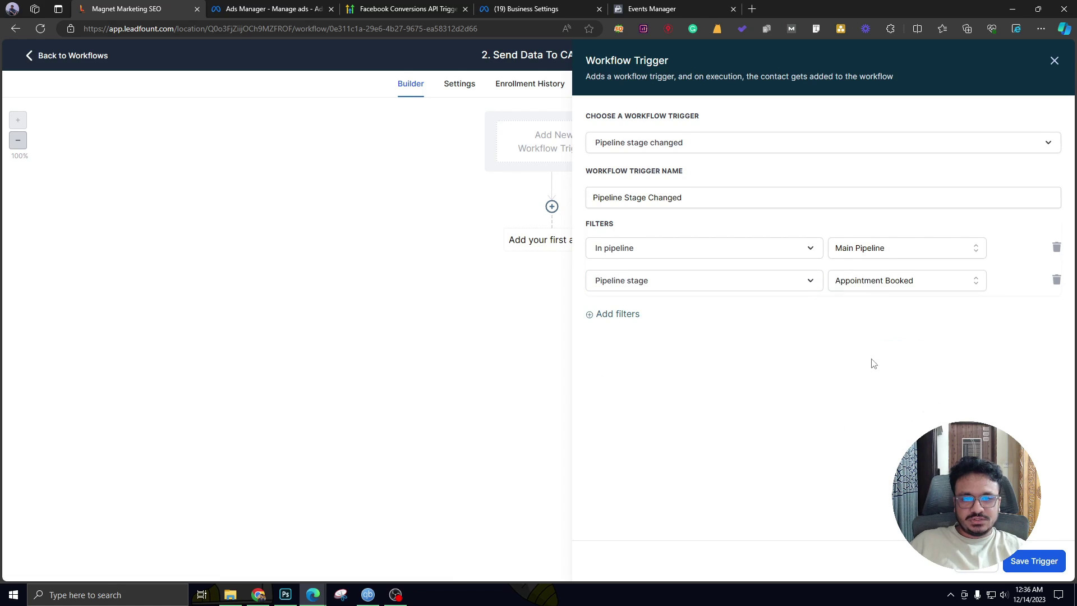
left_click(1034, 568)
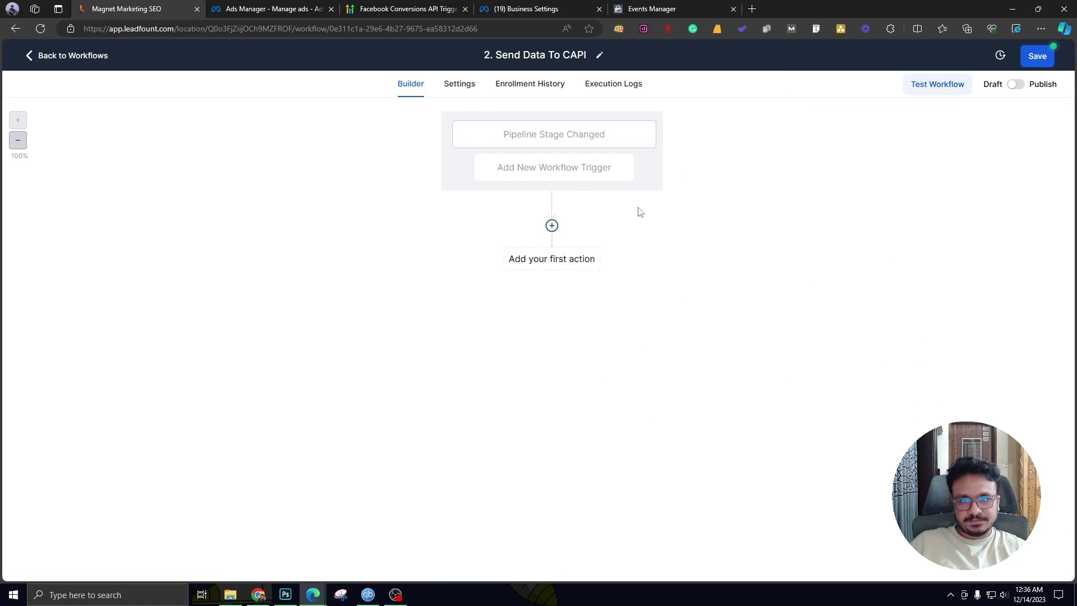
Step: Add a Facebook Conversion API action as the workflow's first action and set its event type to Lead Event
left_click(550, 224)
type("face")
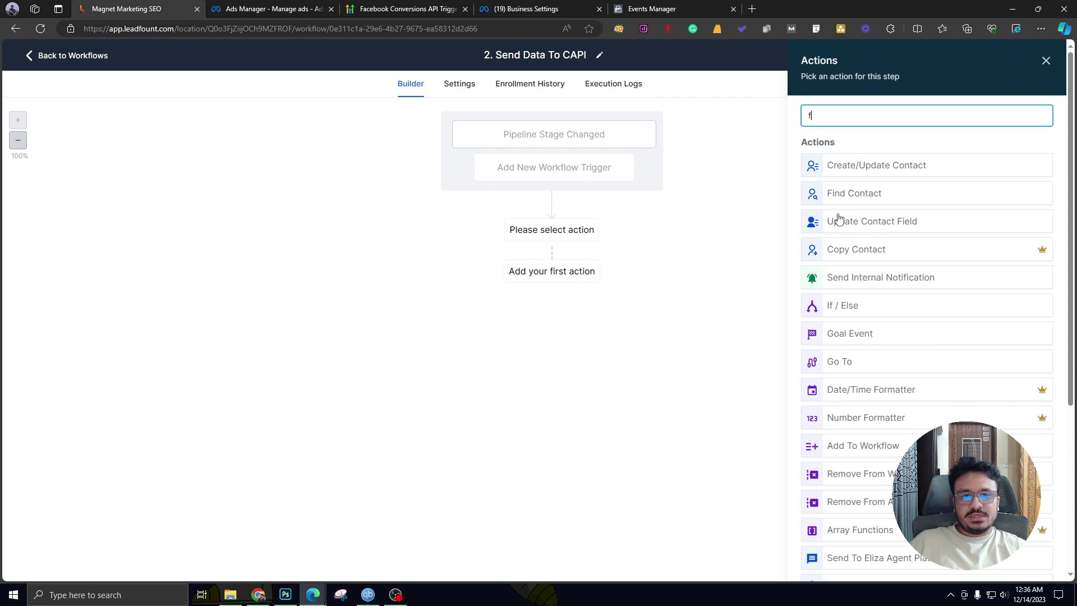
left_click(858, 226)
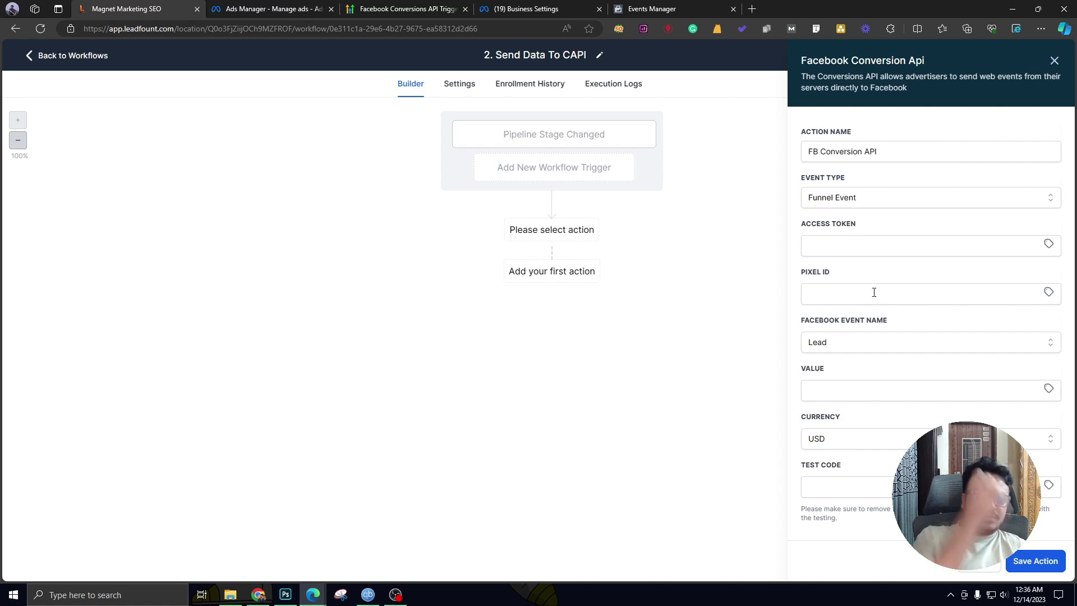
left_click(827, 206)
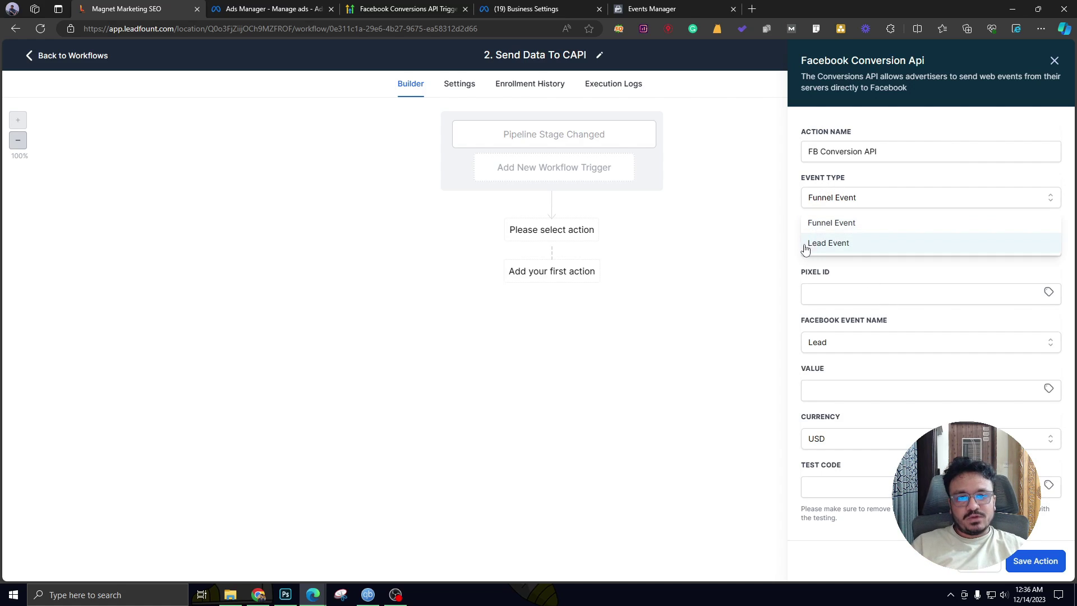
left_click(817, 244)
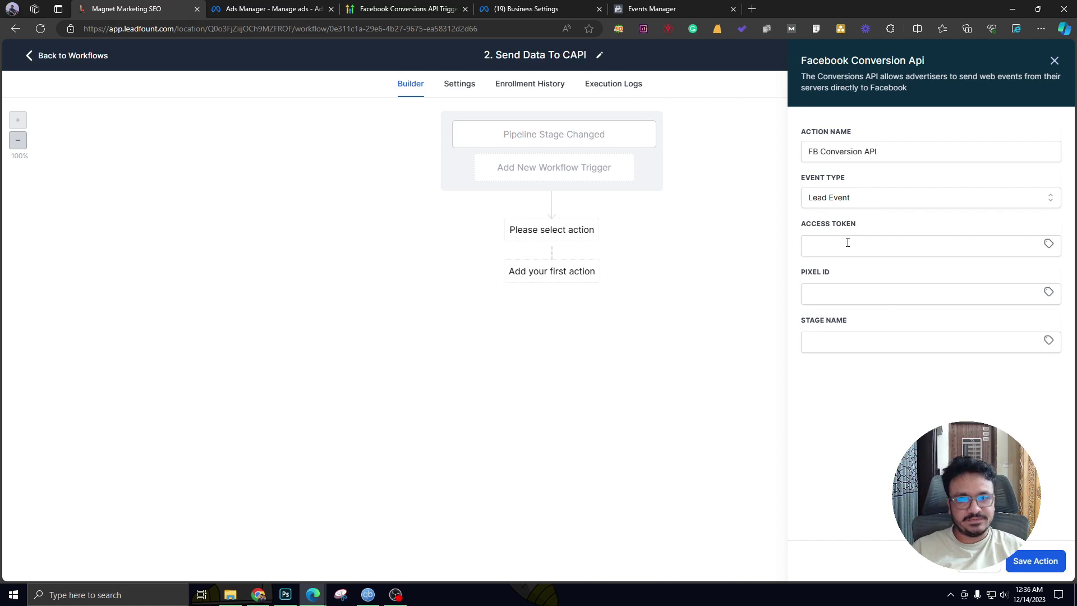
Step: Switch to Events Manager and look through the GHL CAPI dataset's settings for the Conversions API direct integration section
left_click(873, 246)
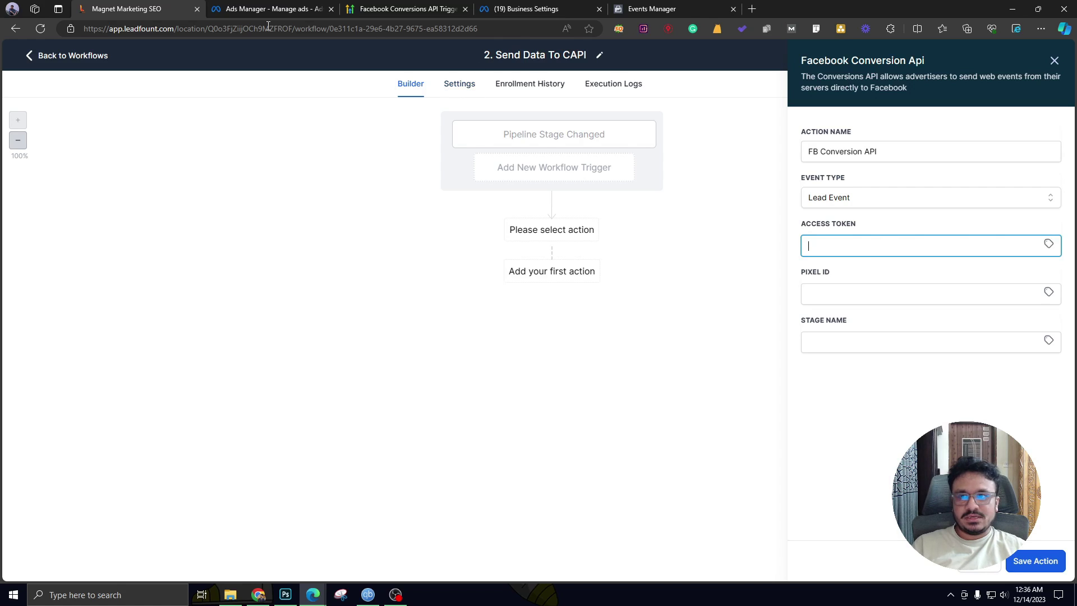
left_click(647, 8)
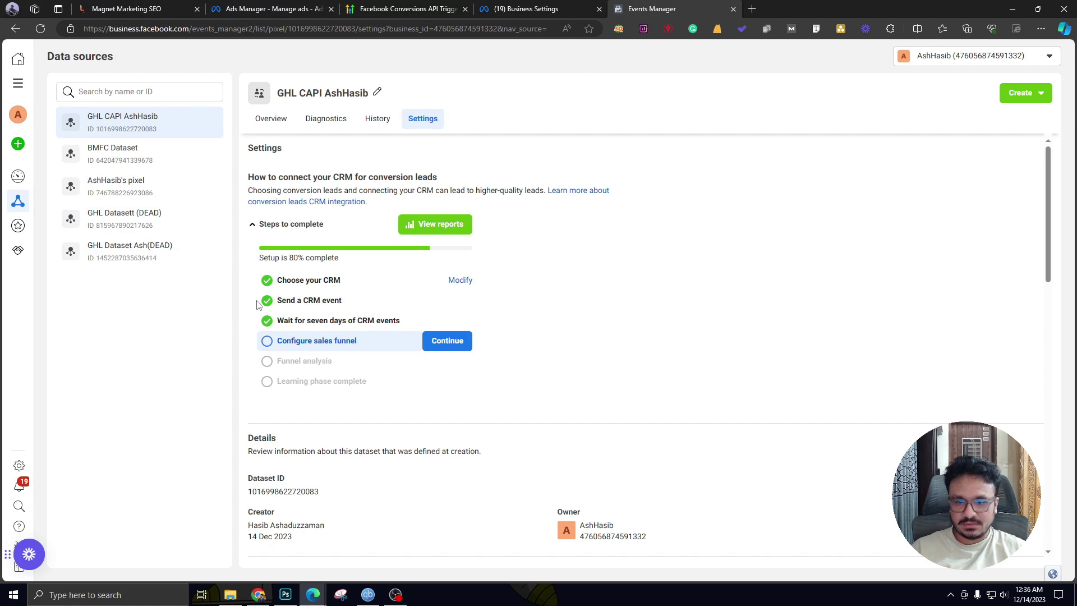
scroll(257, 304, "down", 8)
scroll(330, 390, "up", 6)
scroll(351, 355, "down", 9)
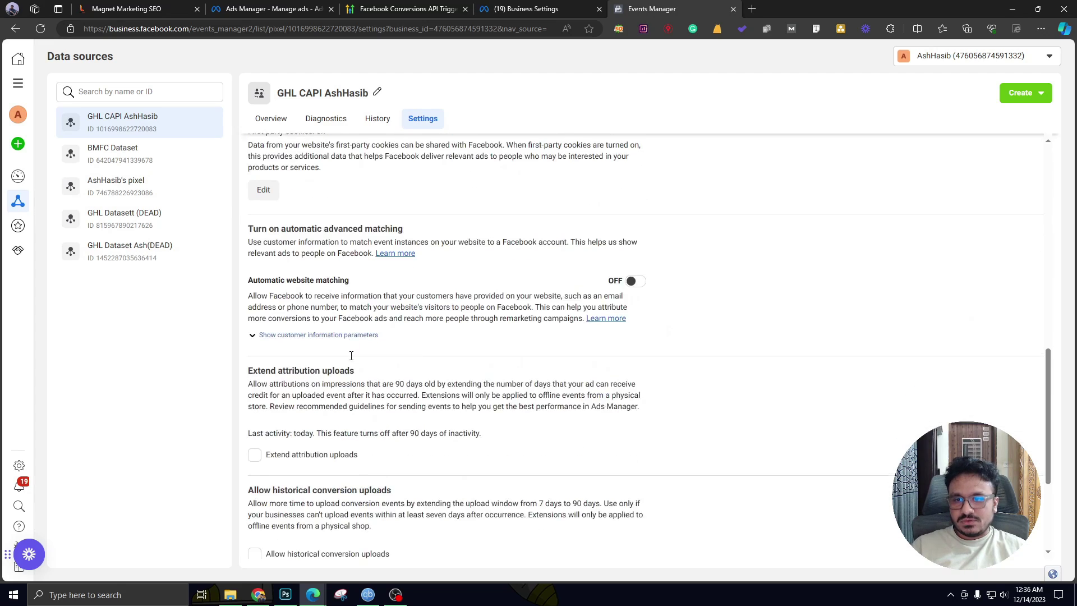
scroll(357, 376, "down", 4)
scroll(355, 372, "up", 12)
left_click(271, 118)
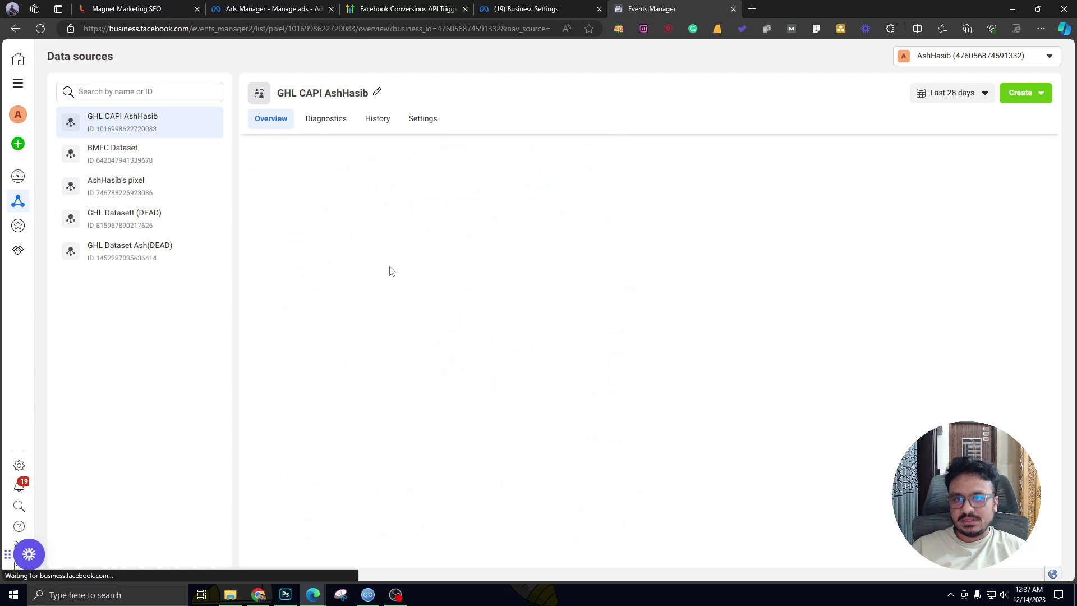
left_click(427, 124)
scroll(385, 351, "down", 10)
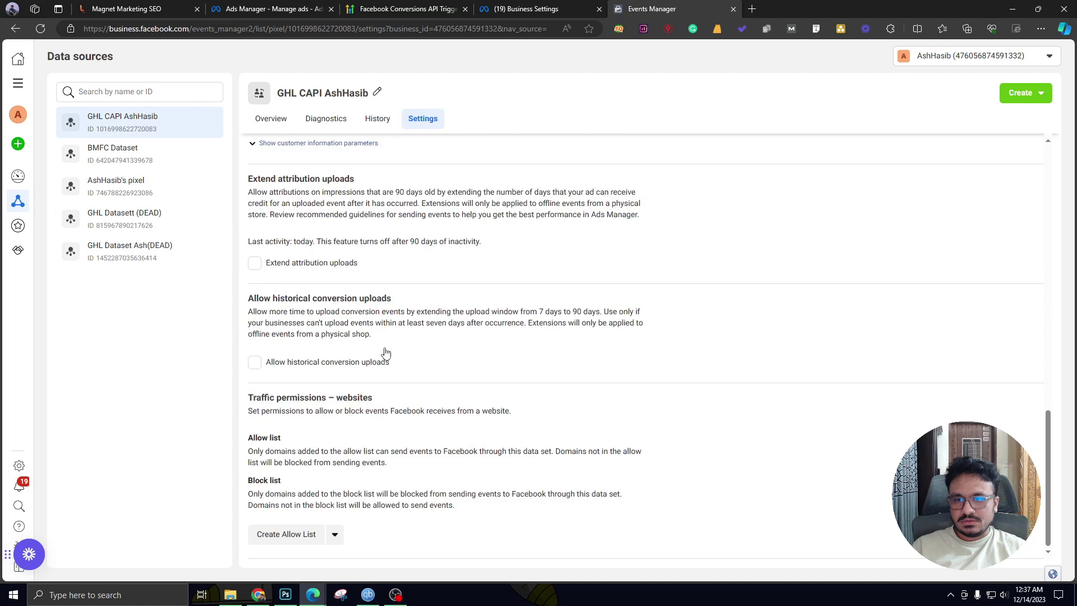
scroll(385, 348, "up", 8)
scroll(384, 348, "down", 8)
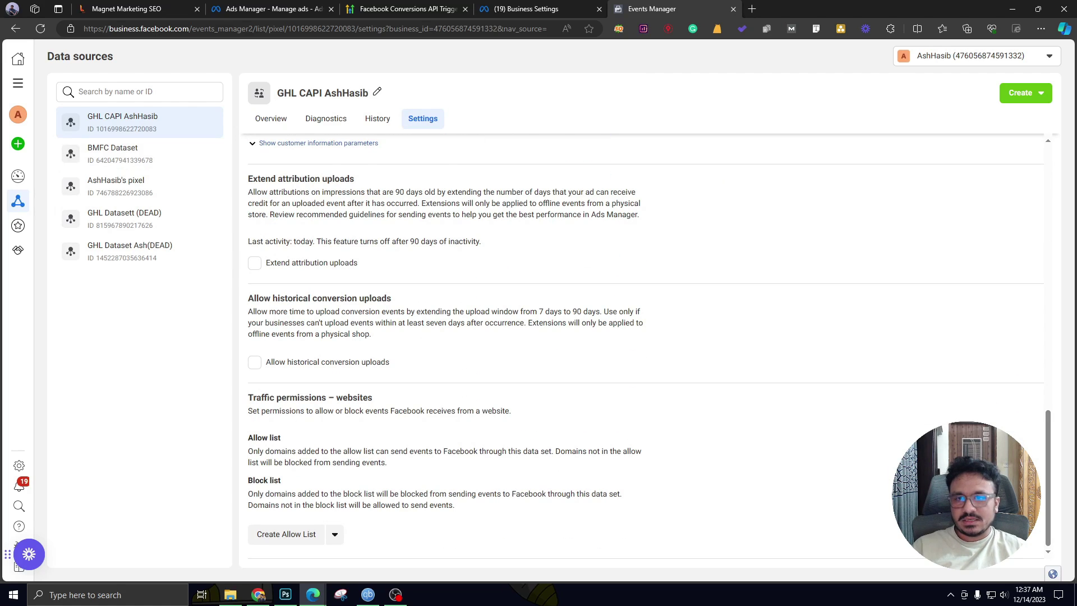
scroll(337, 303, "up", 5)
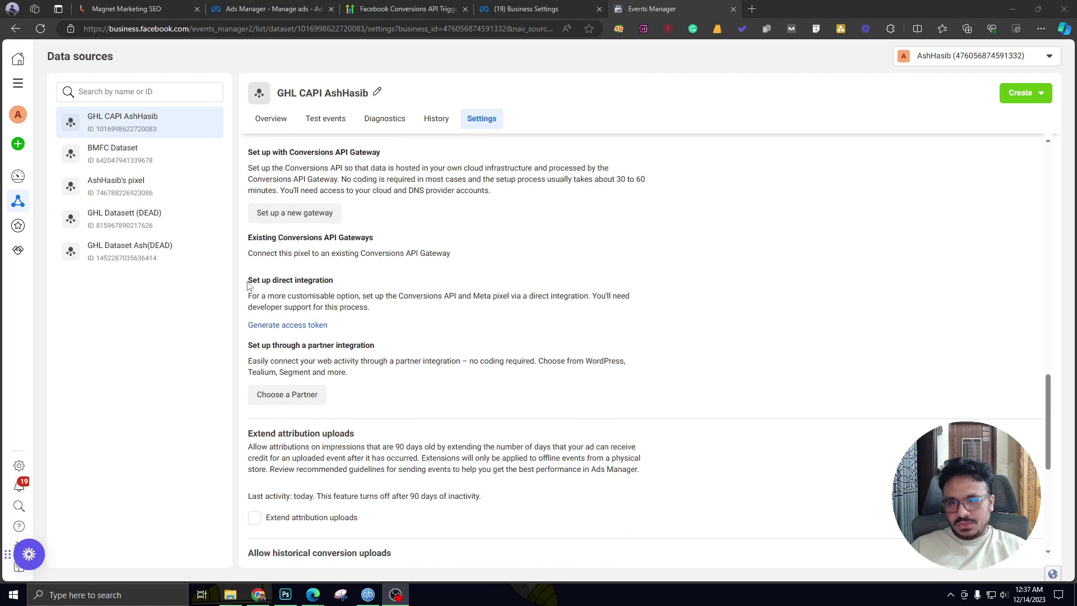
Step: Generate a direct integration access token, copy it, and paste it into the workflow action's Access Token field
left_click_drag(249, 286, 337, 285)
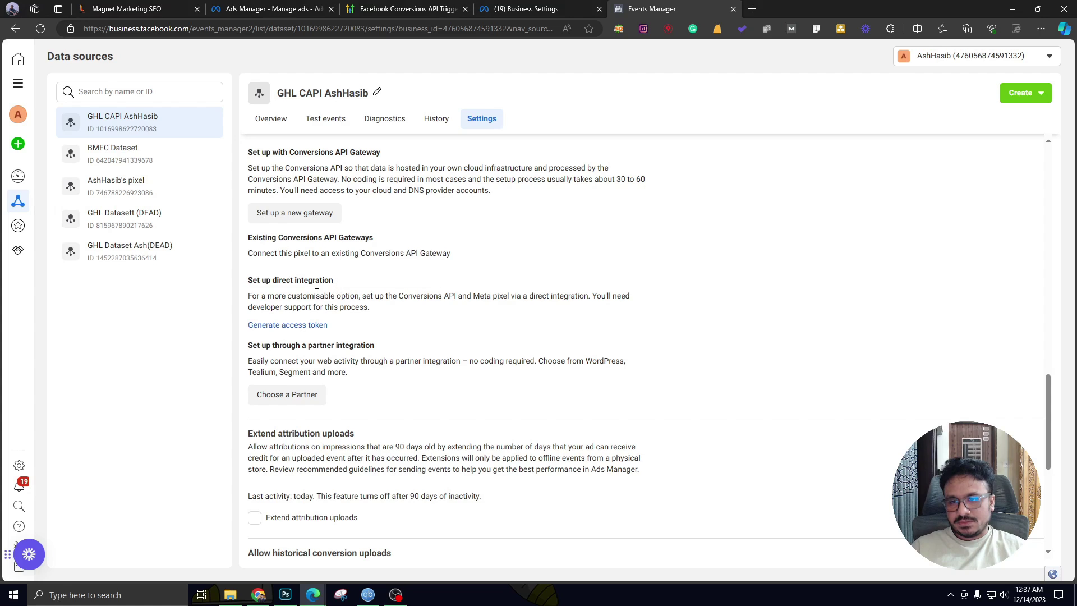
left_click(312, 325)
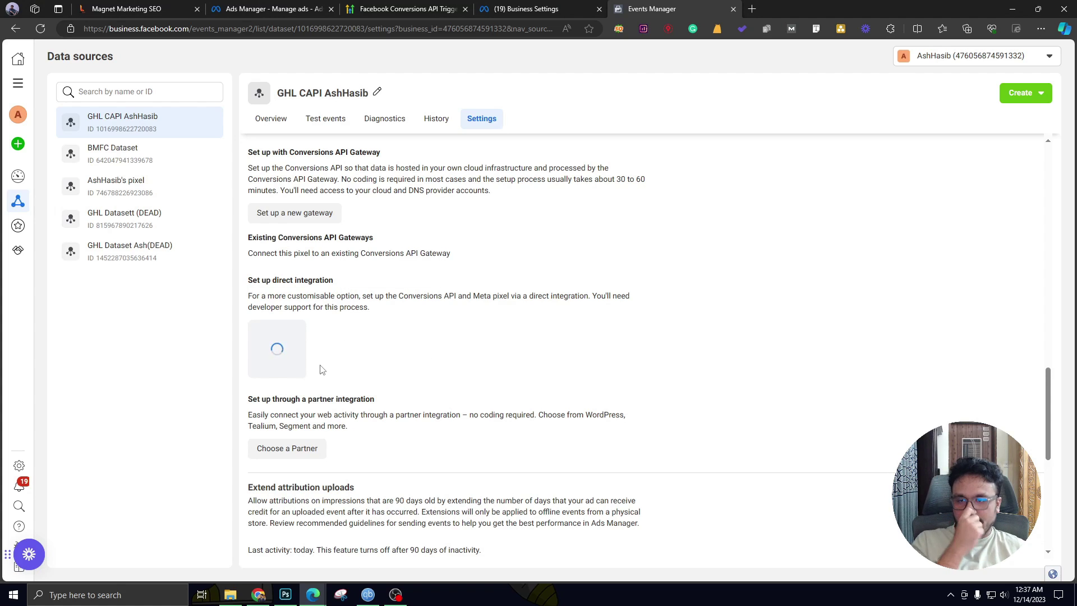
left_click(320, 385)
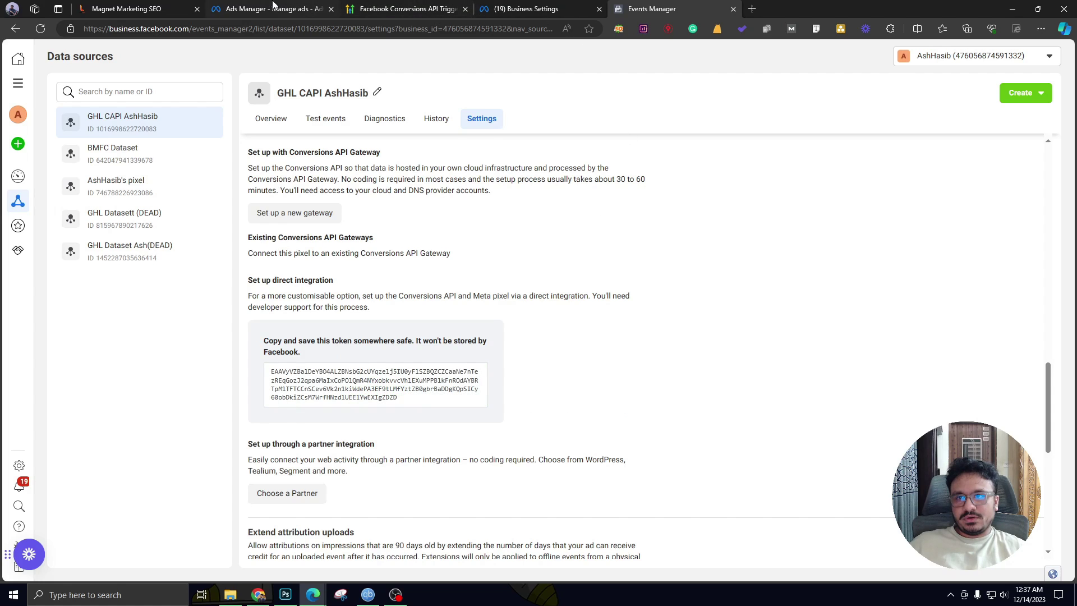
left_click(162, 7)
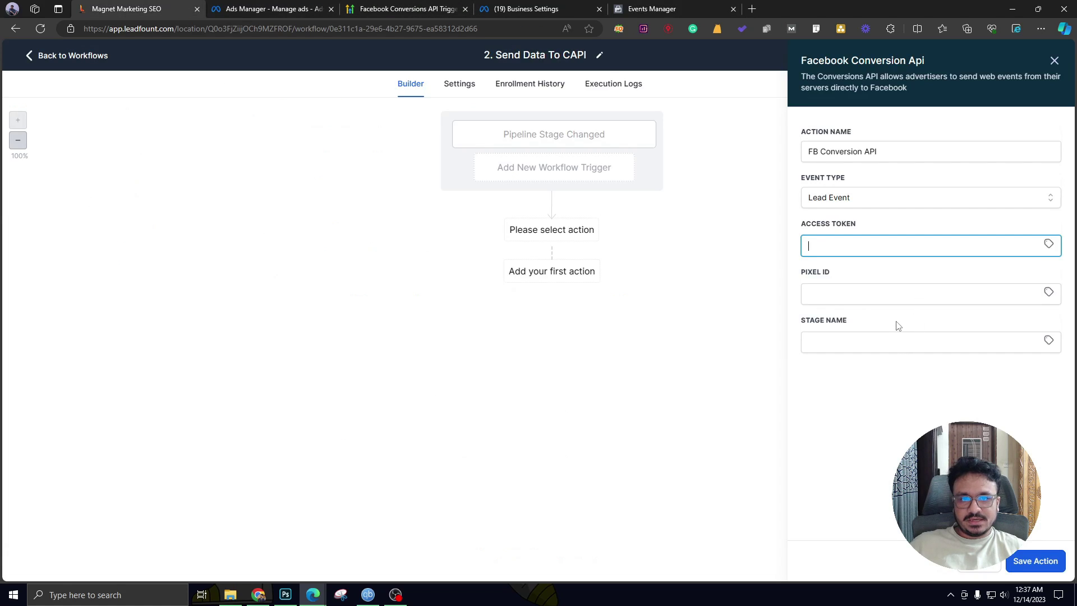
key("ctrl+v")
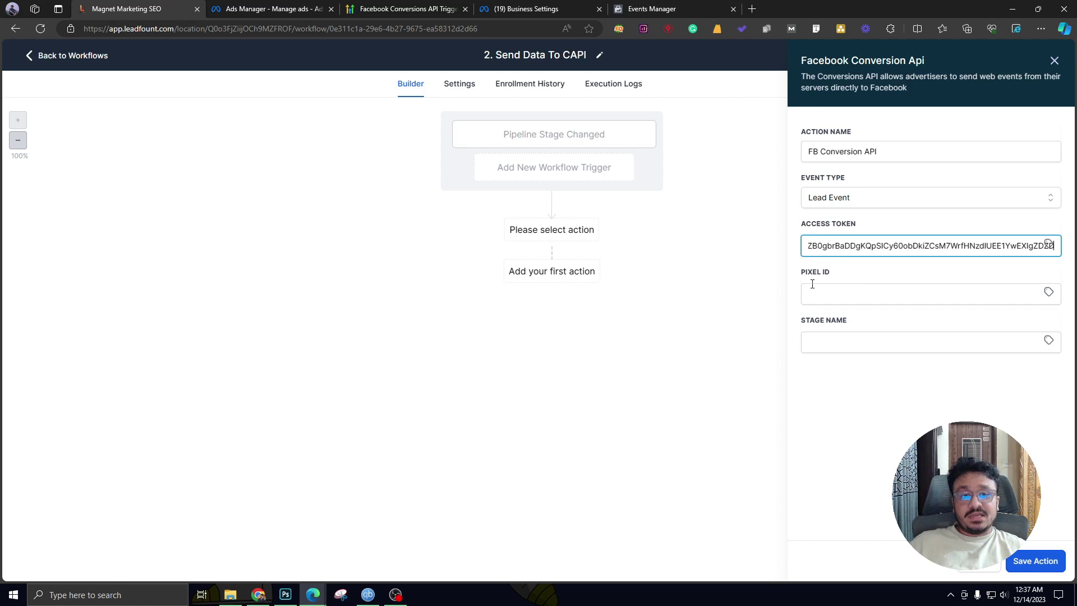
Step: Copy the dataset ID from the dataset's details in Events Manager and paste it into the action's Pixel ID field
left_click(667, 7)
scroll(624, 409, "down", 5)
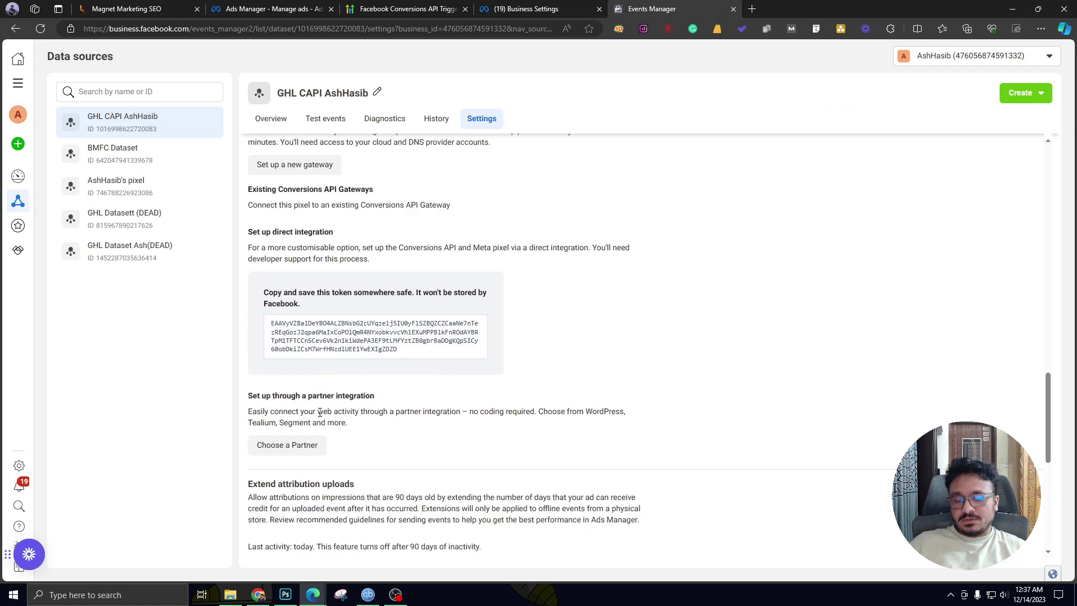
scroll(330, 420, "up", 10)
scroll(329, 420, "up", 10)
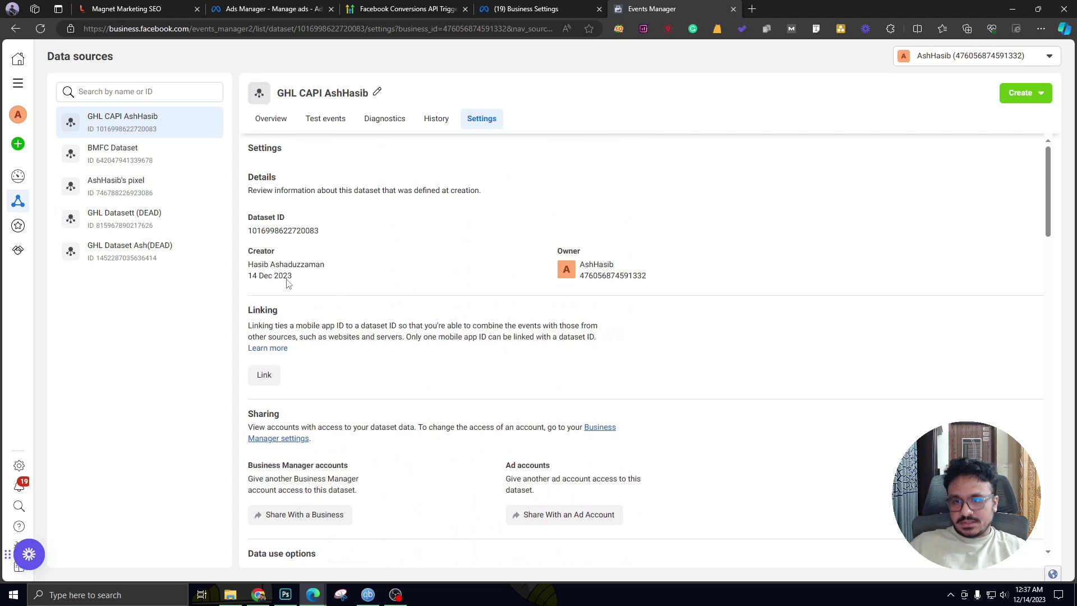
left_click(275, 231)
left_click(144, 12)
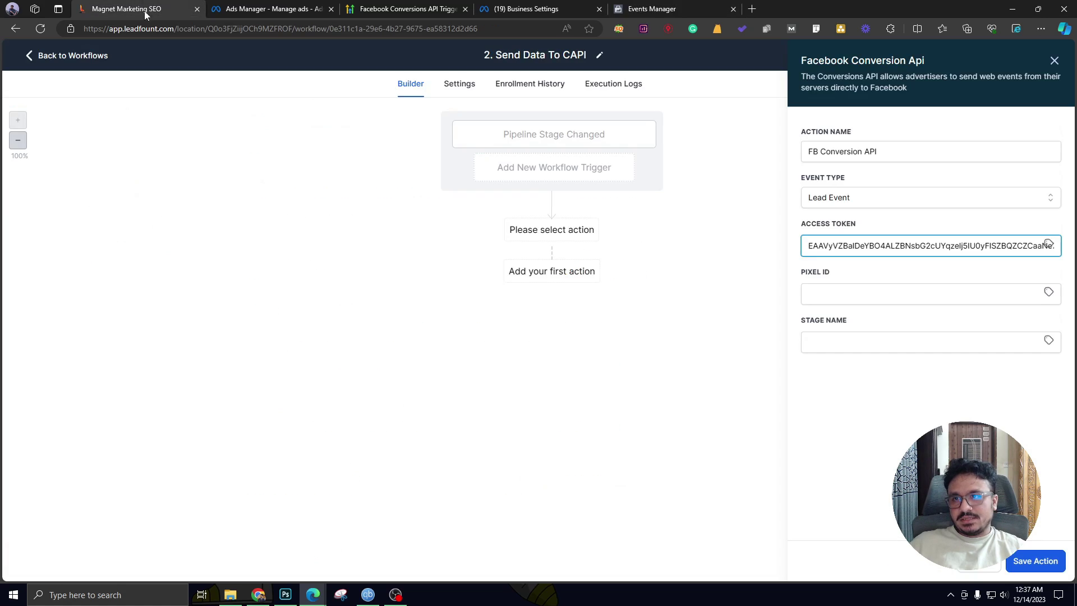
left_click(862, 294)
key("ctrl+v")
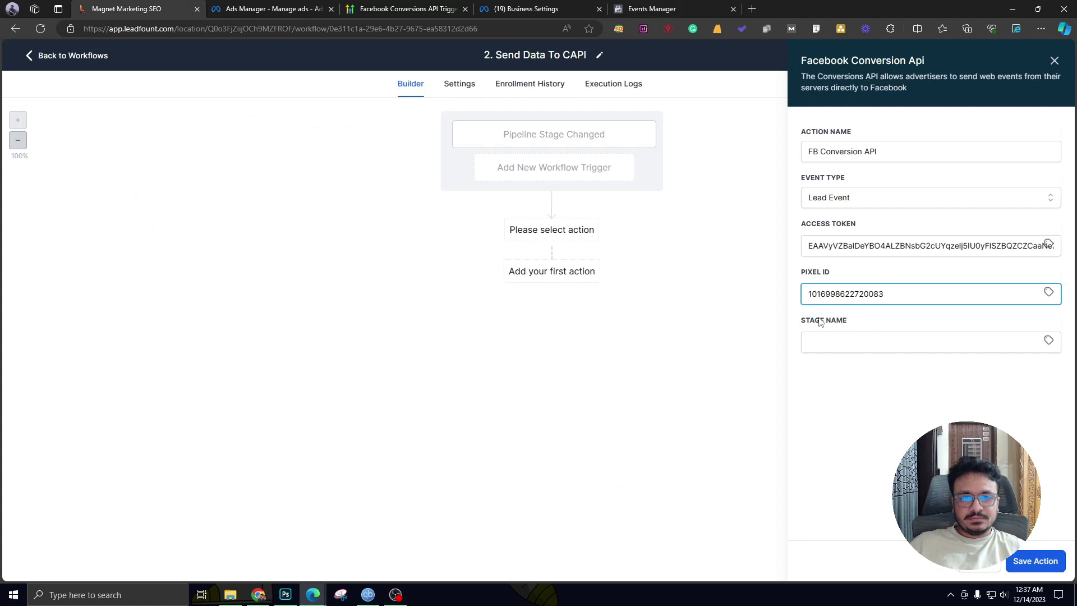
Step: Set the Conversions API action's Stage Name to the opportunity stage name custom value and save the action
left_click(1048, 340)
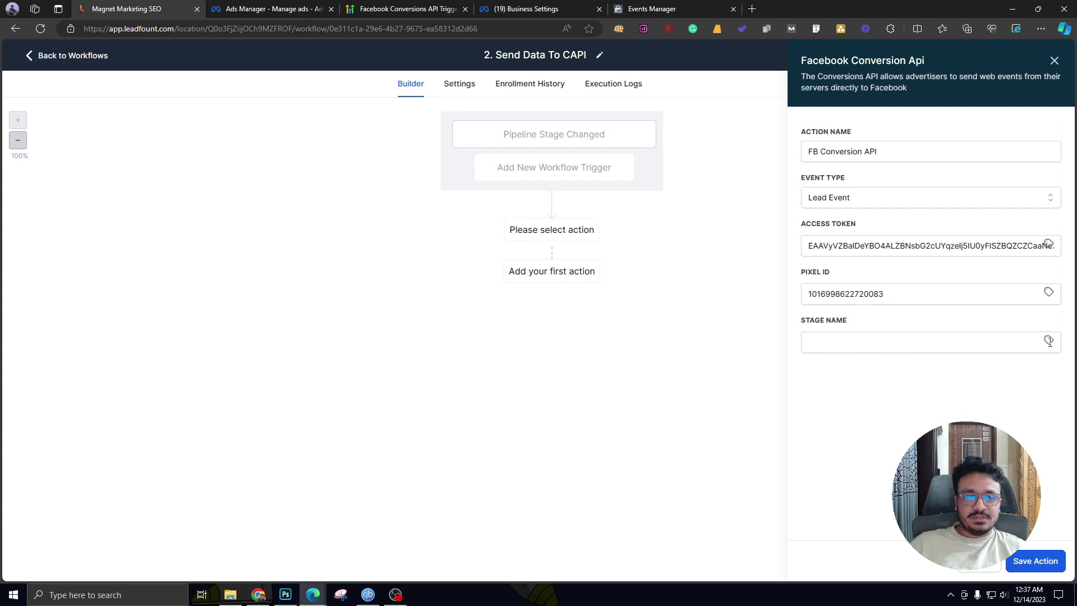
scroll(993, 421, "down", 3)
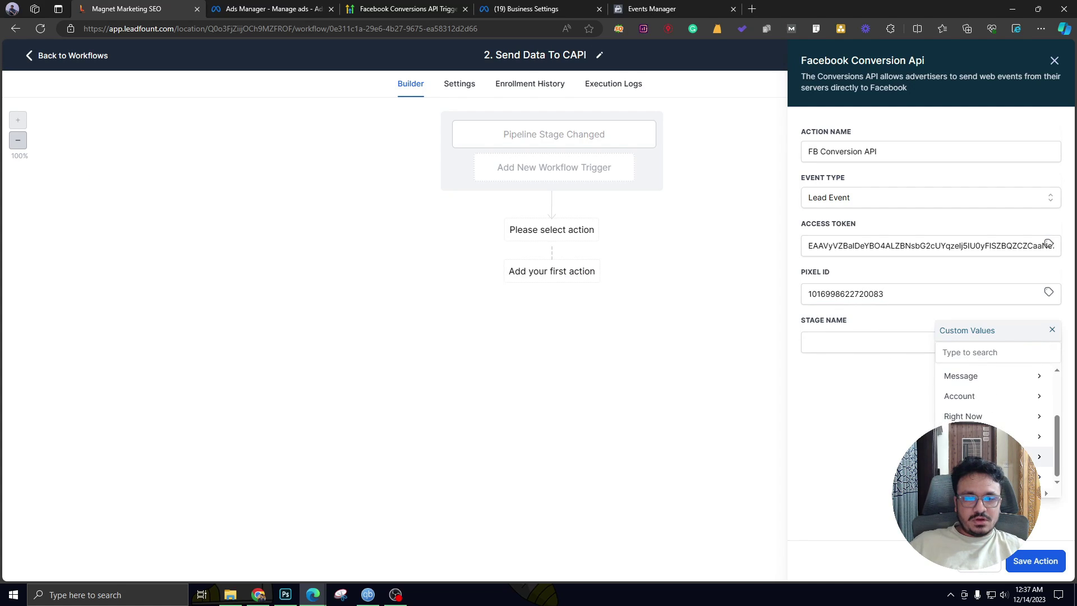
left_click(987, 455)
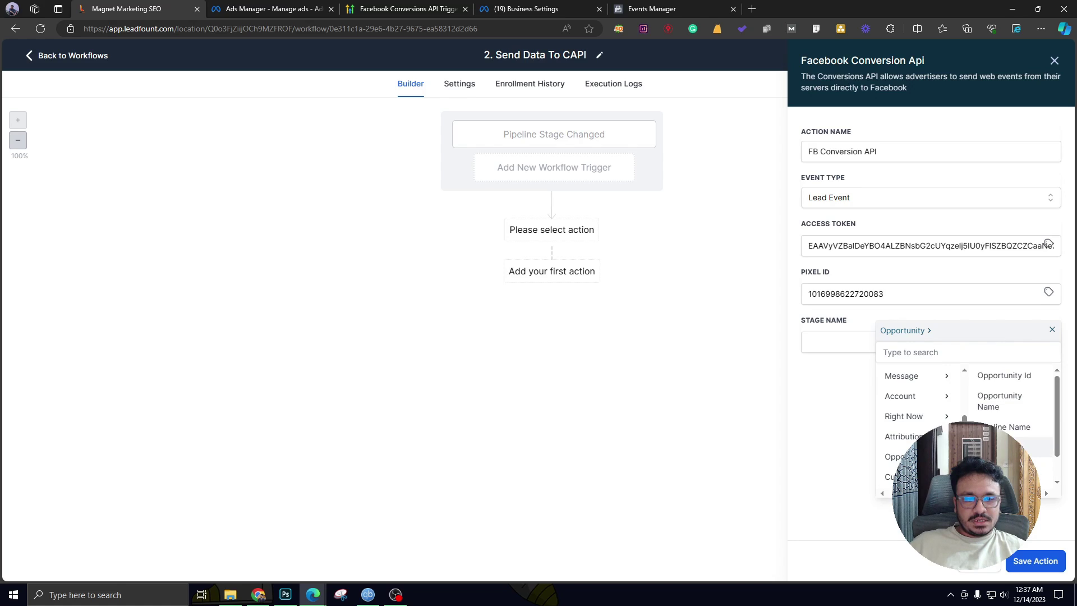
left_click(1004, 447)
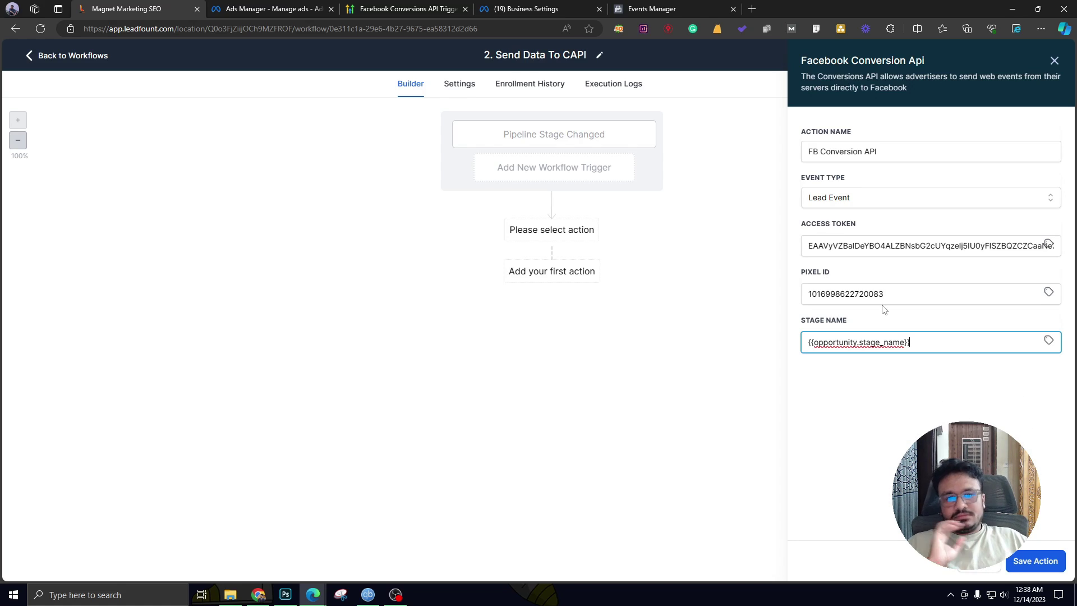
left_click(1029, 561)
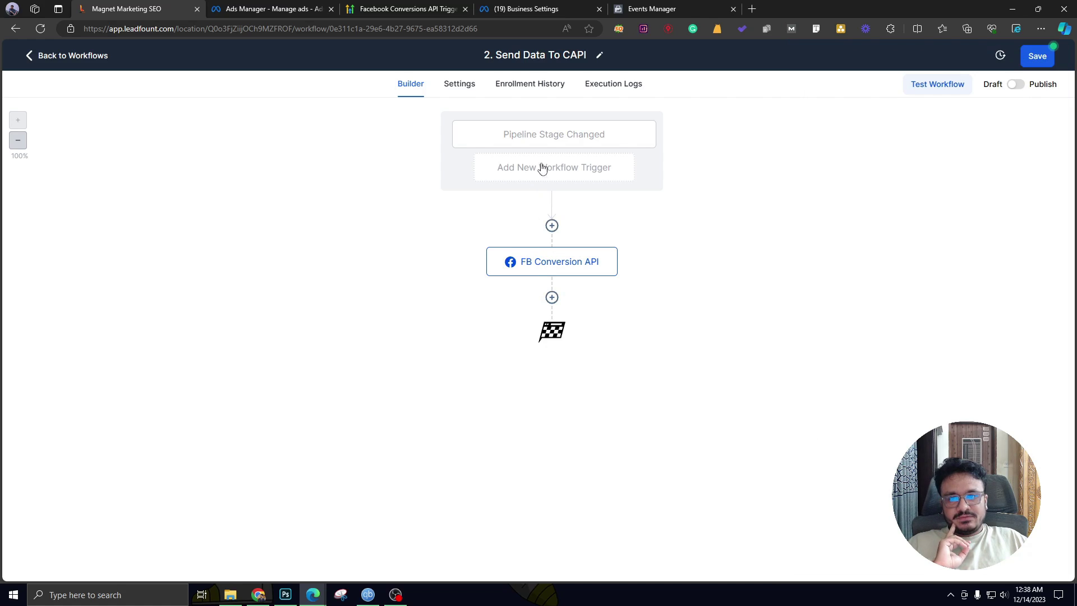
Step: Review the Pipeline Stage Changed trigger and the FB Conversion API action, and publish and save the workflow
left_click(549, 131)
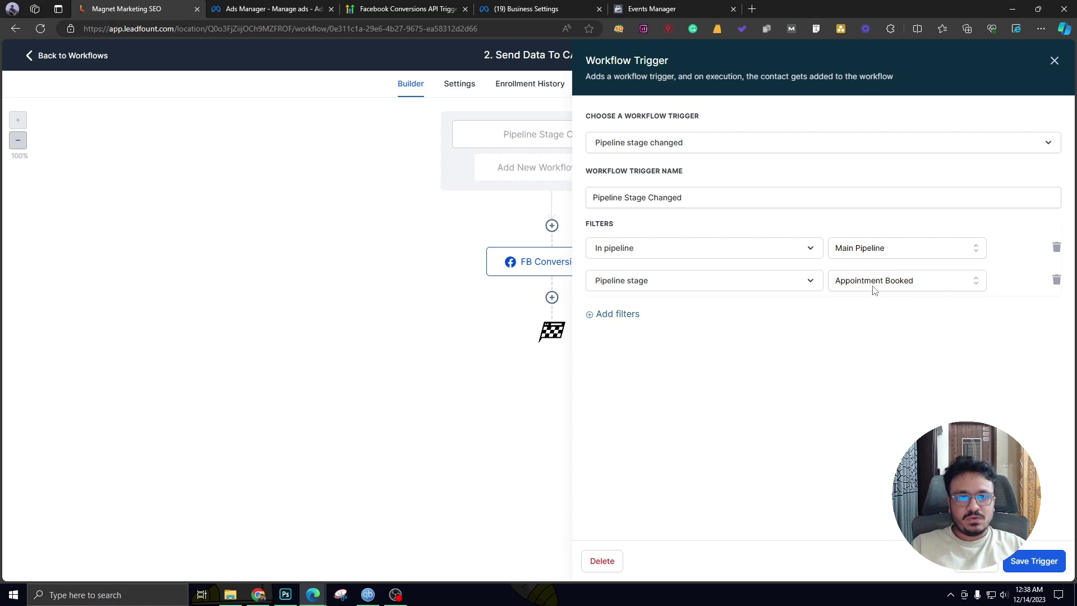
left_click(1054, 60)
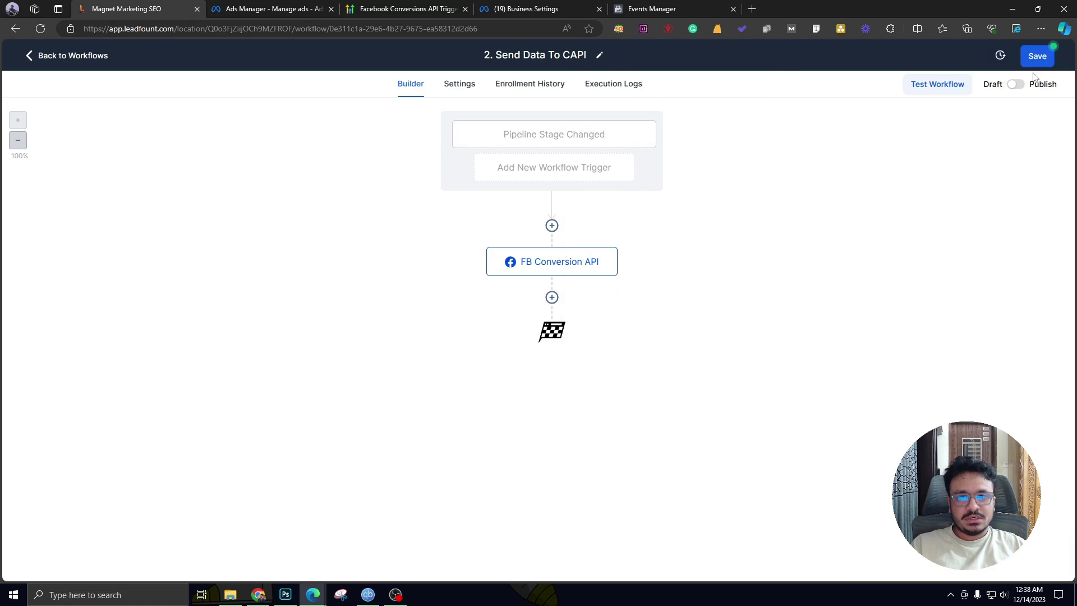
left_click(500, 273)
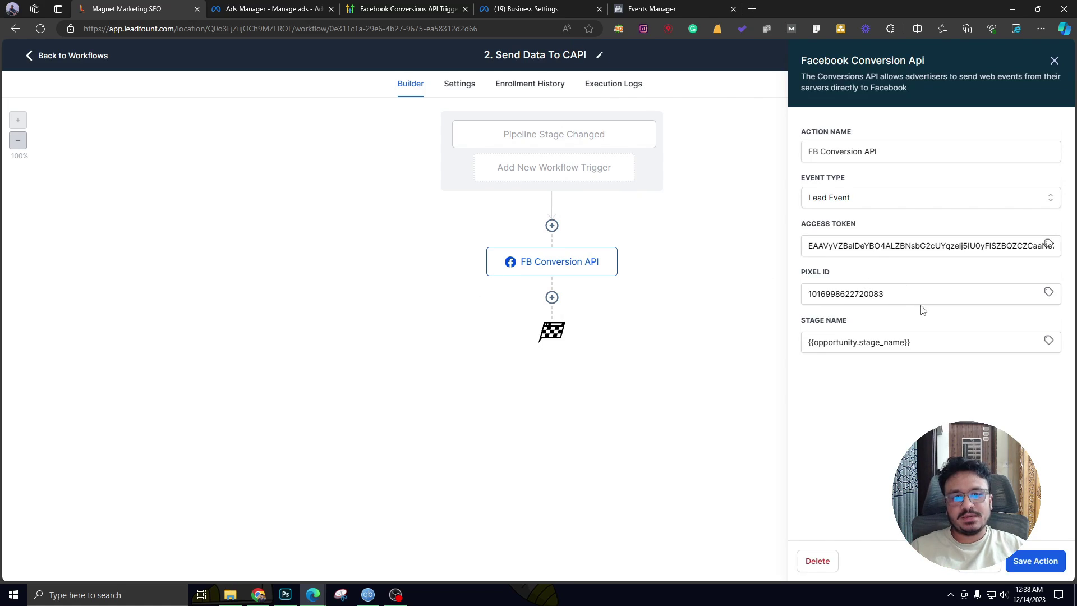
left_click(1055, 59)
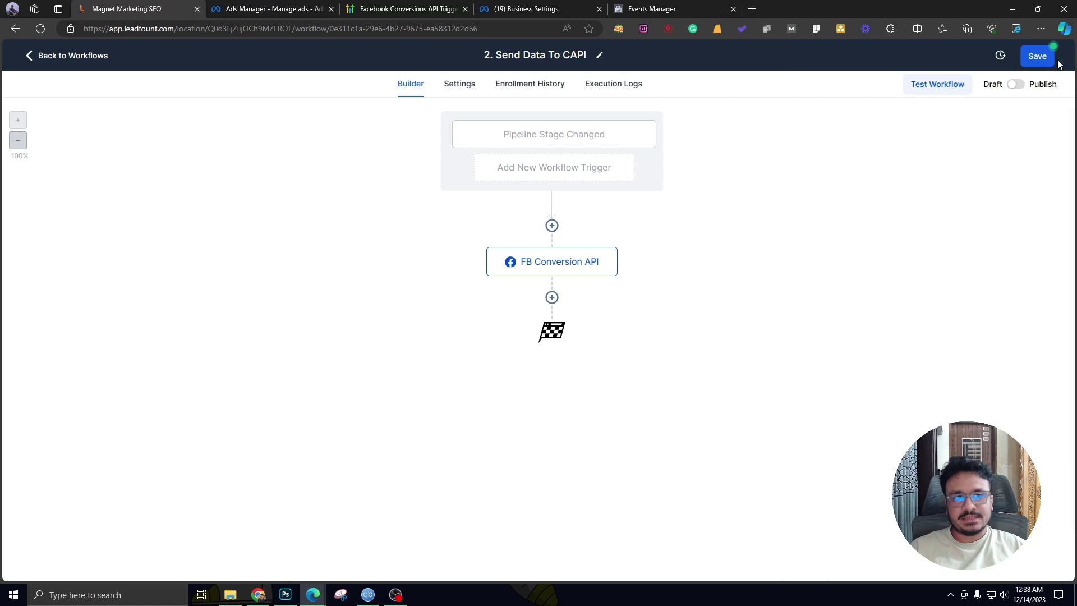
left_click(1015, 84)
left_click(1037, 59)
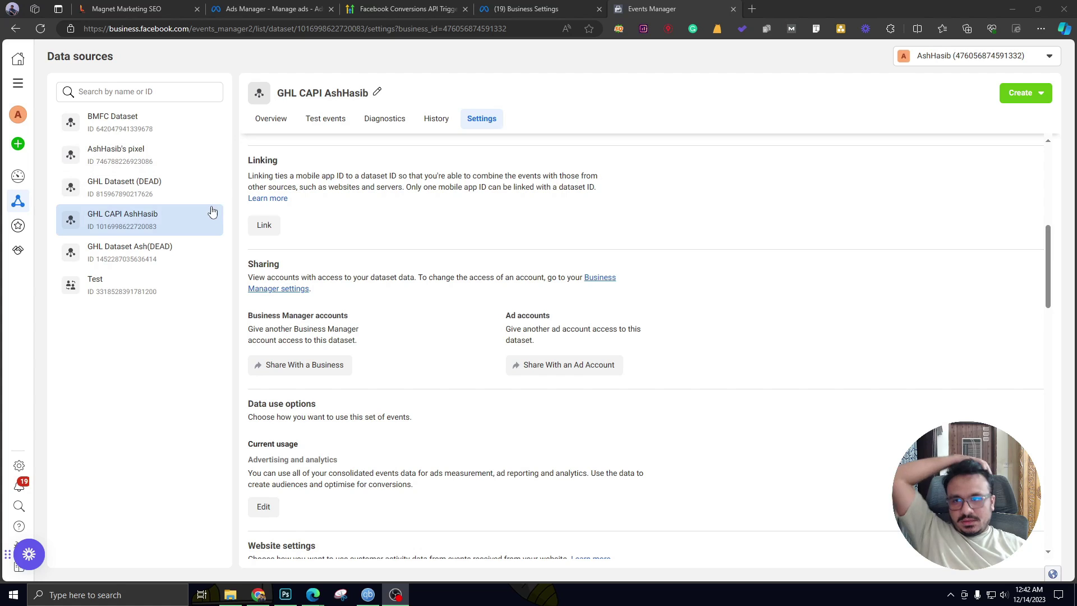
Step: In Events Manager, choose LeadConnector as the GHL CAPI dataset's CRM and select the manual code setup with the step-by-step guide
left_click(481, 118)
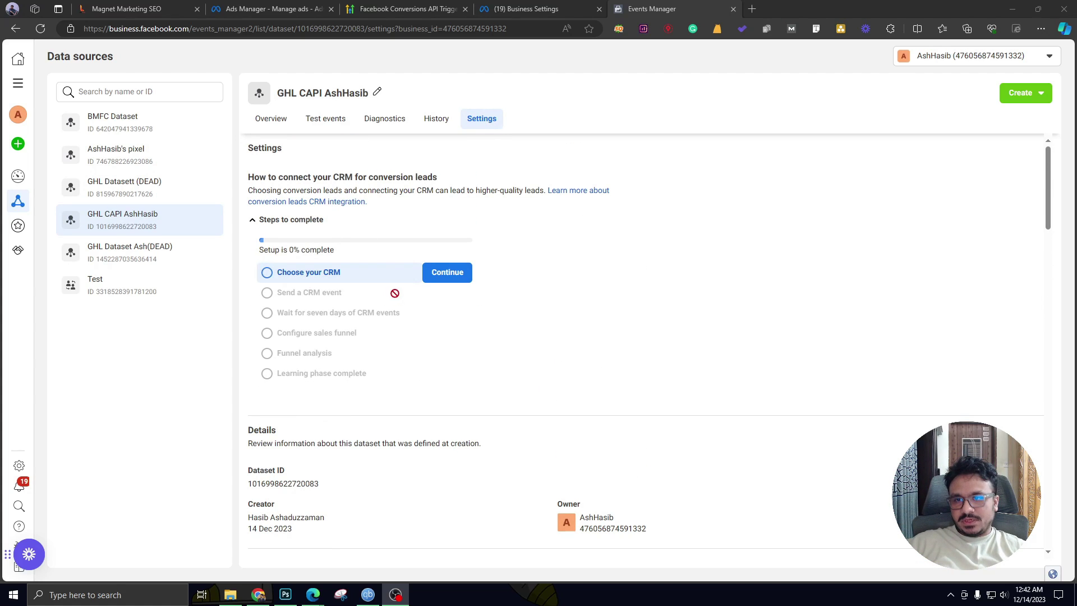
left_click(442, 275)
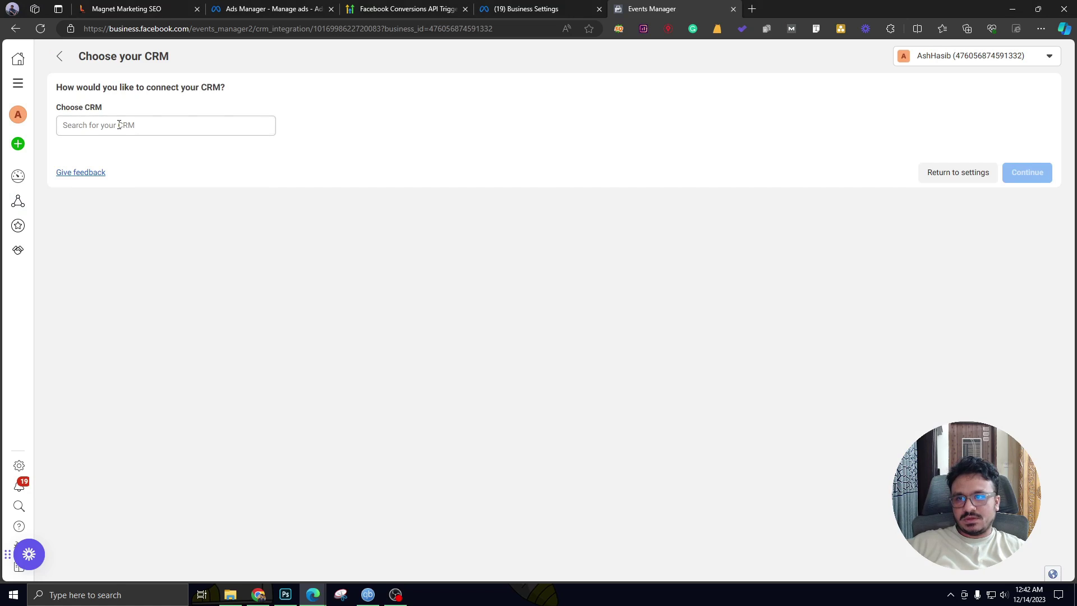
left_click(115, 124)
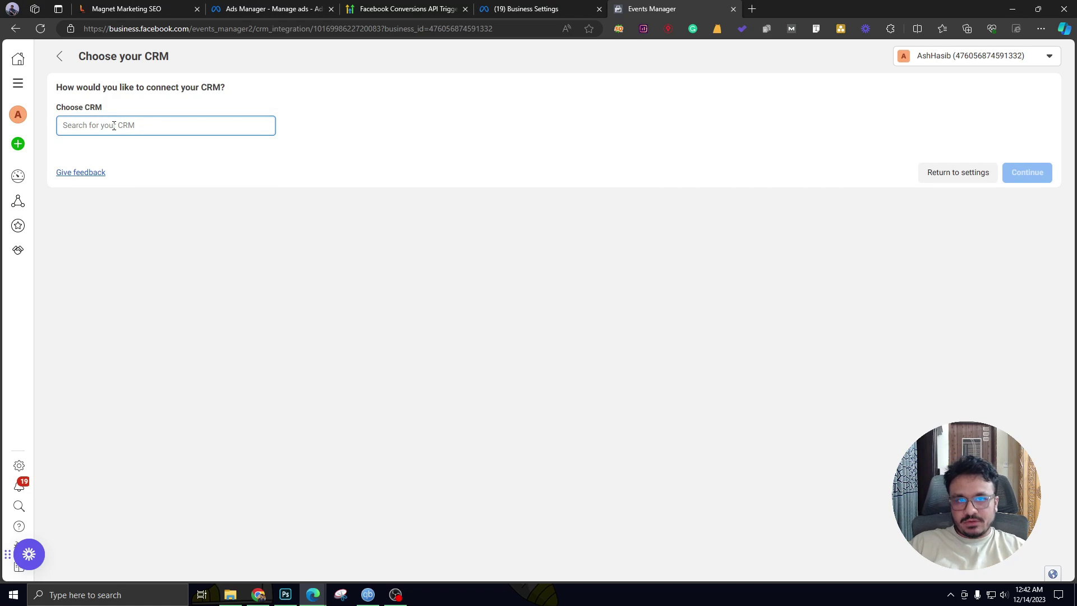
type("lead")
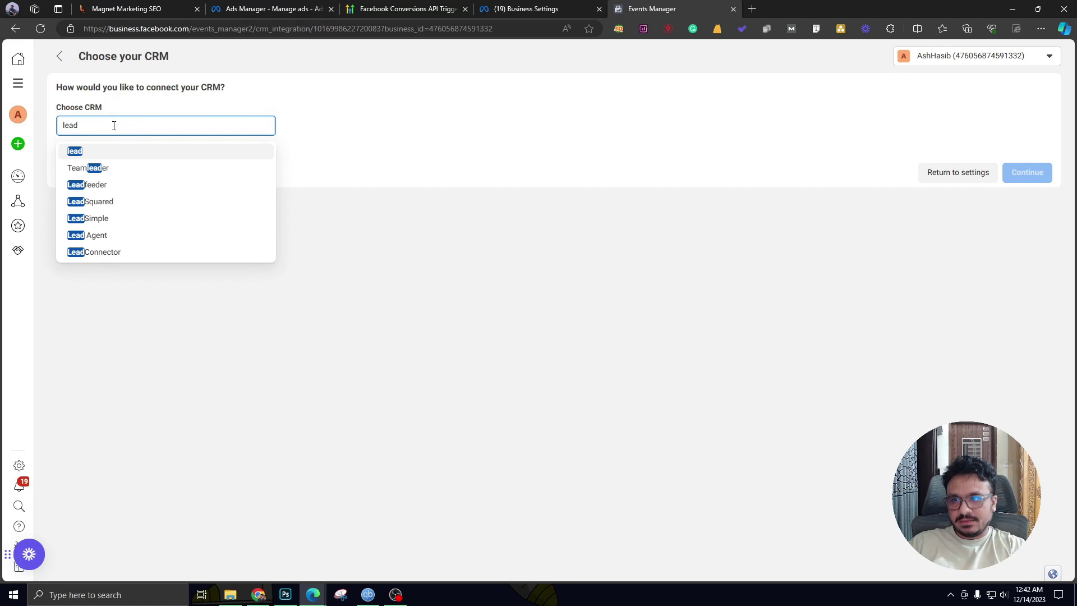
left_click(116, 252)
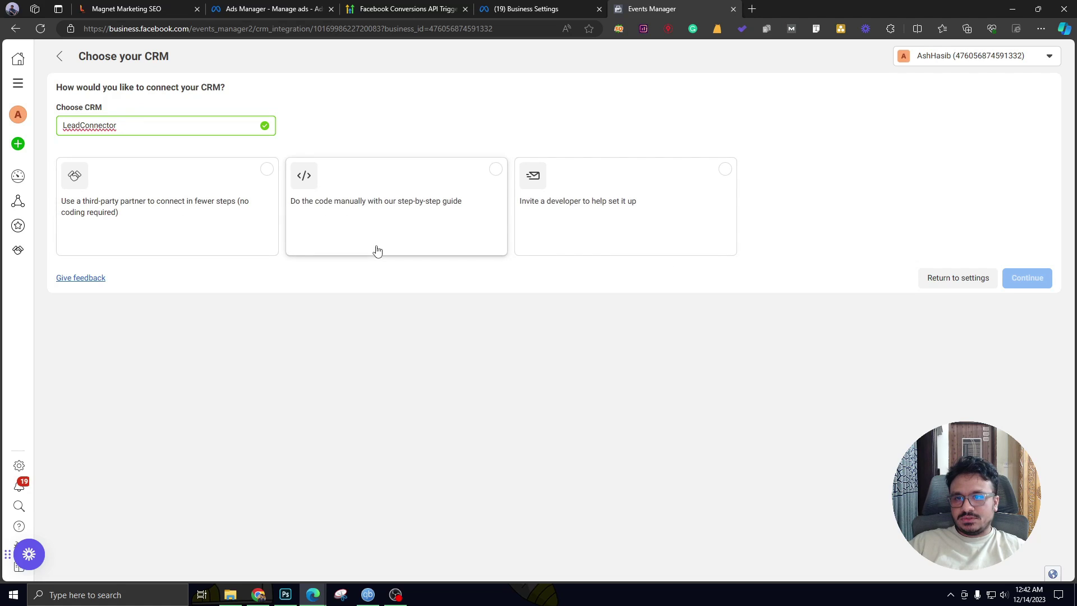
left_click(386, 219)
left_click(1032, 279)
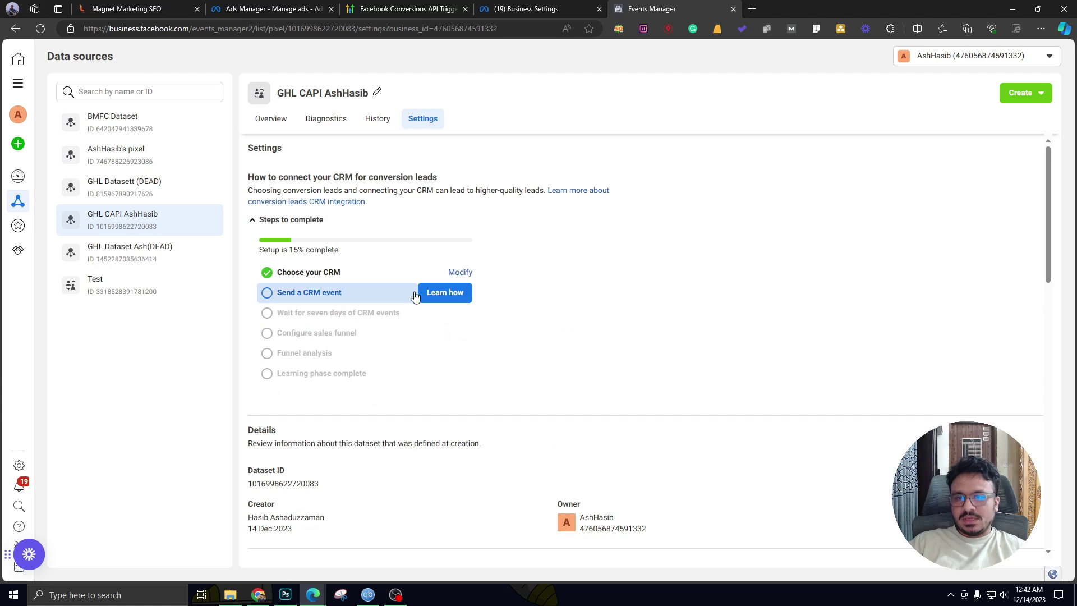
scroll(421, 303, "down", 3)
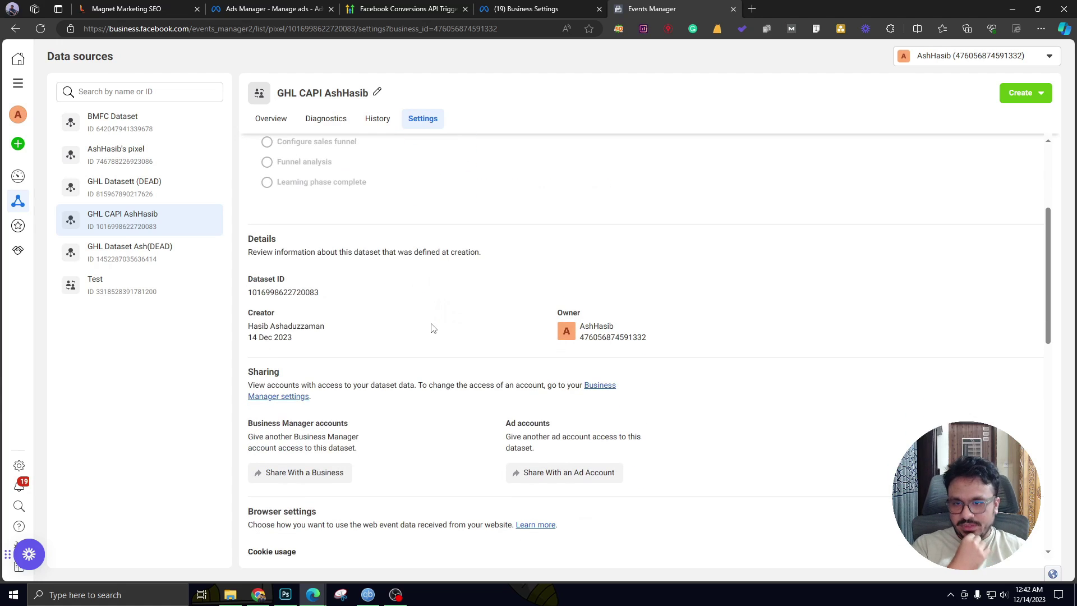
scroll(432, 331, "down", 4)
scroll(428, 351, "down", 8)
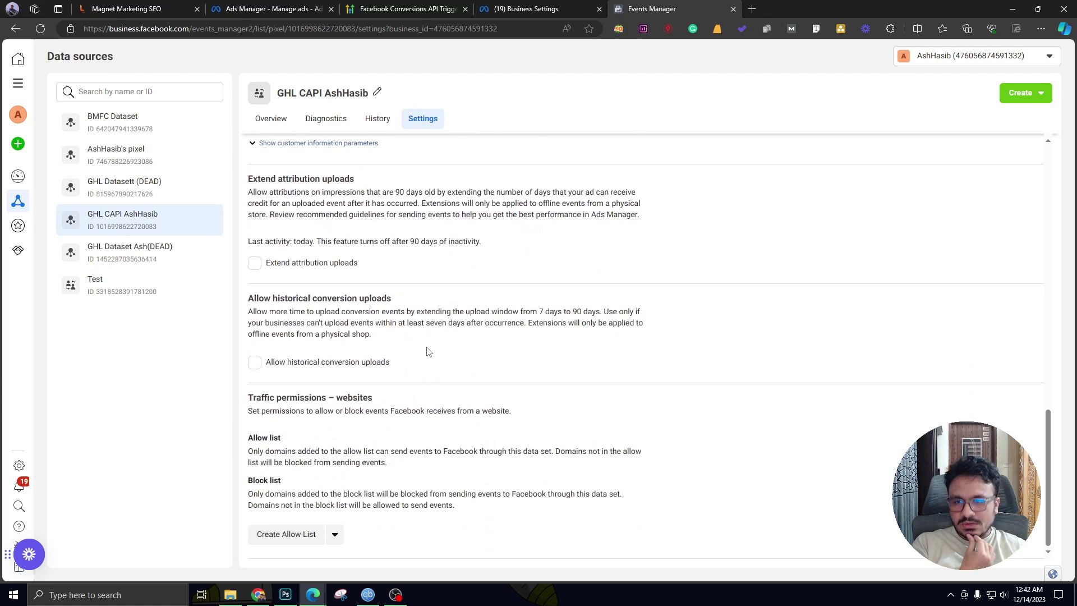
scroll(427, 353, "up", 13)
scroll(425, 356, "up", 1)
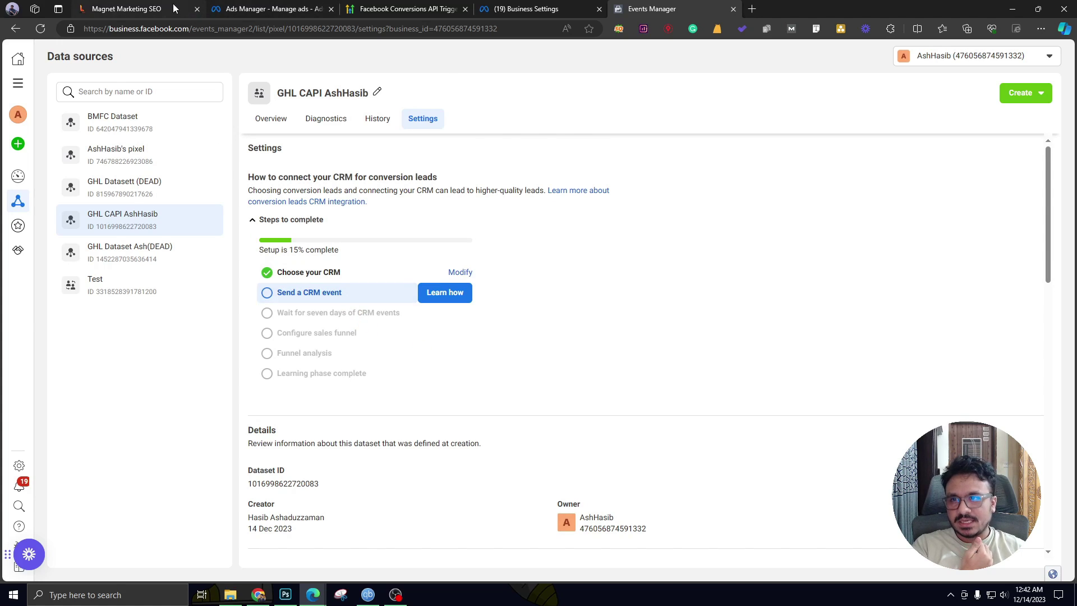
Step: Switch back to HighLevel, leave the workflow builder, and open the Main Pipeline's opportunities board
left_click(126, 9)
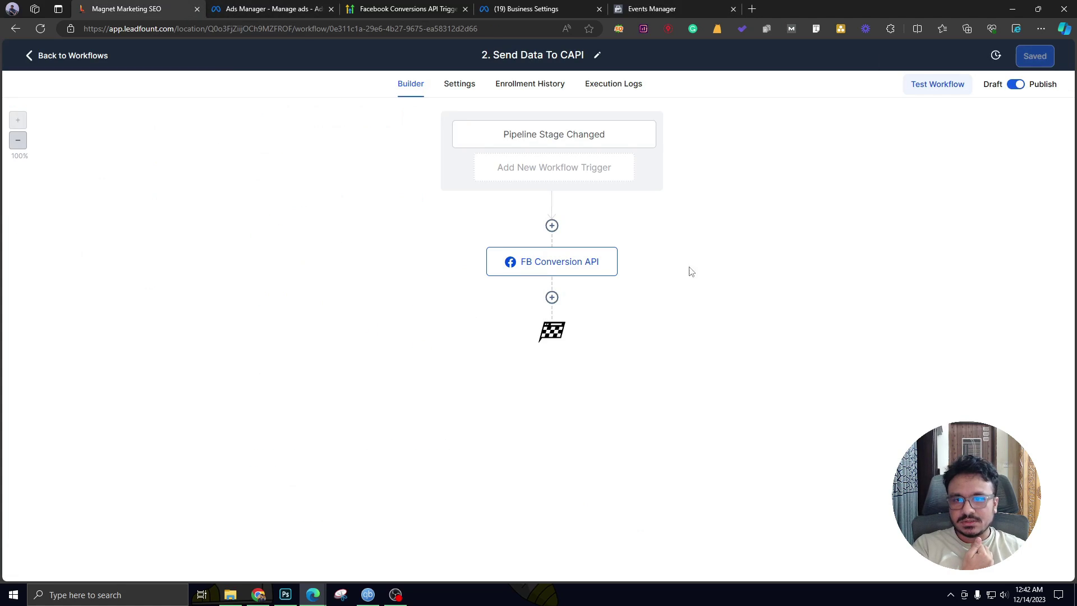
left_click(78, 56)
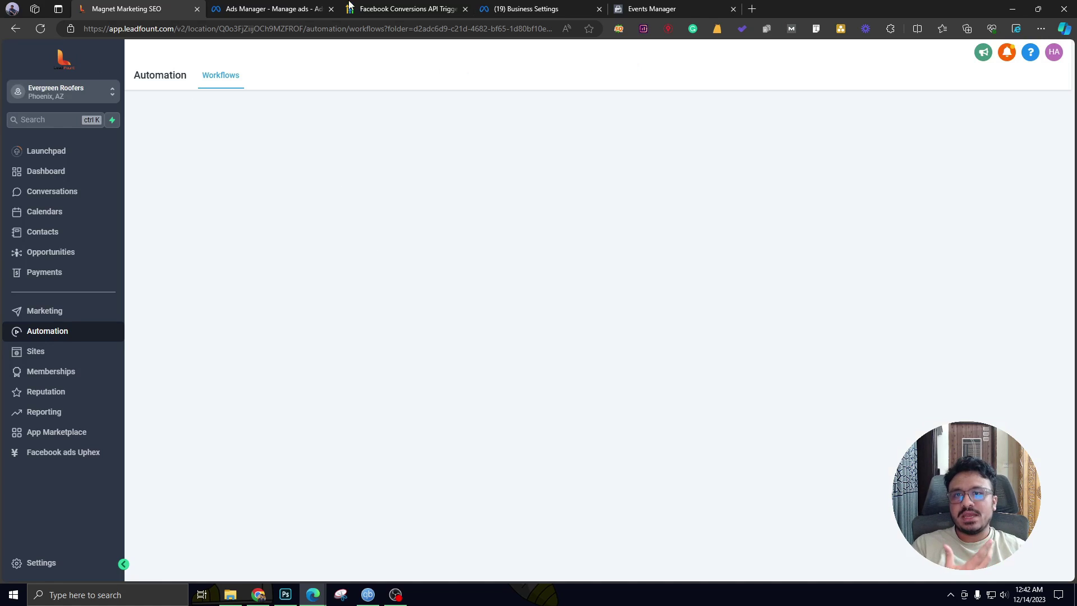
left_click(42, 251)
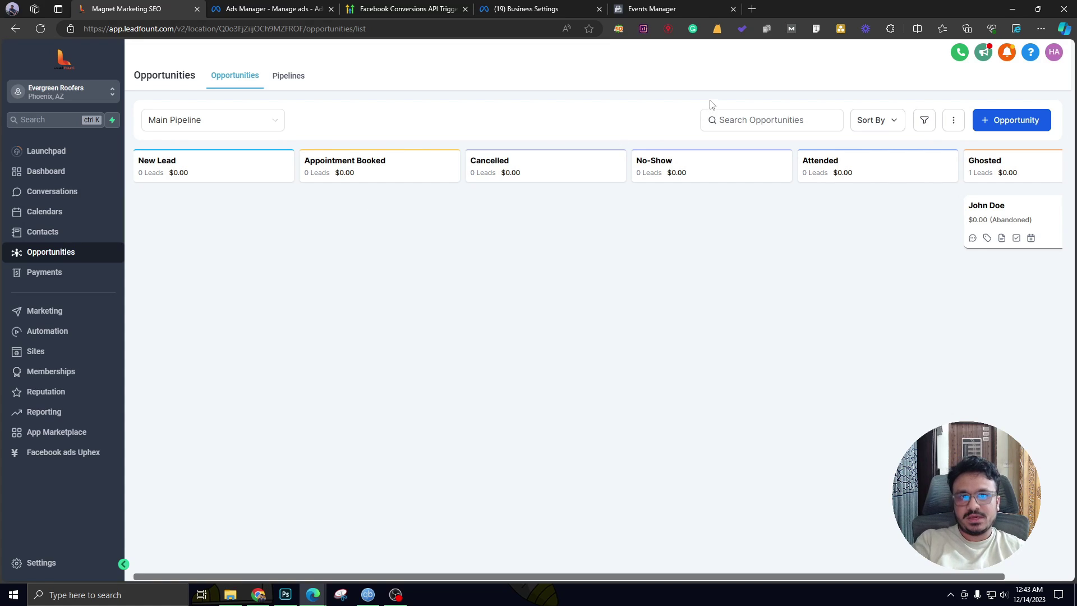
Step: Search the web for "facebook lead form testing tool" and open Meta's Lead Ads Testing Tool from its Testing and Troubleshooting guide
left_click(752, 9)
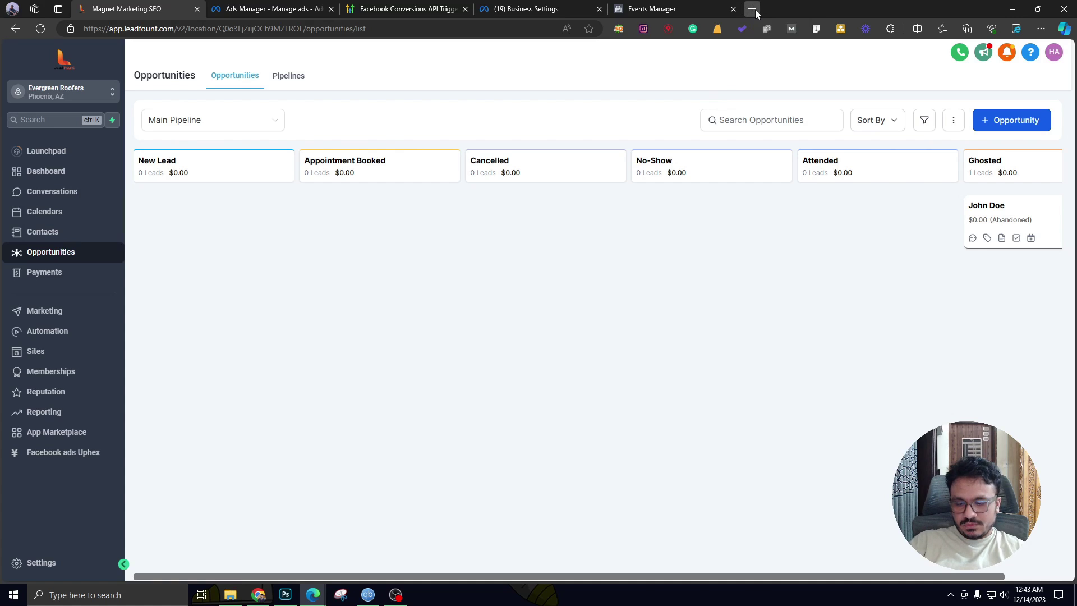
type("facebook lead form te")
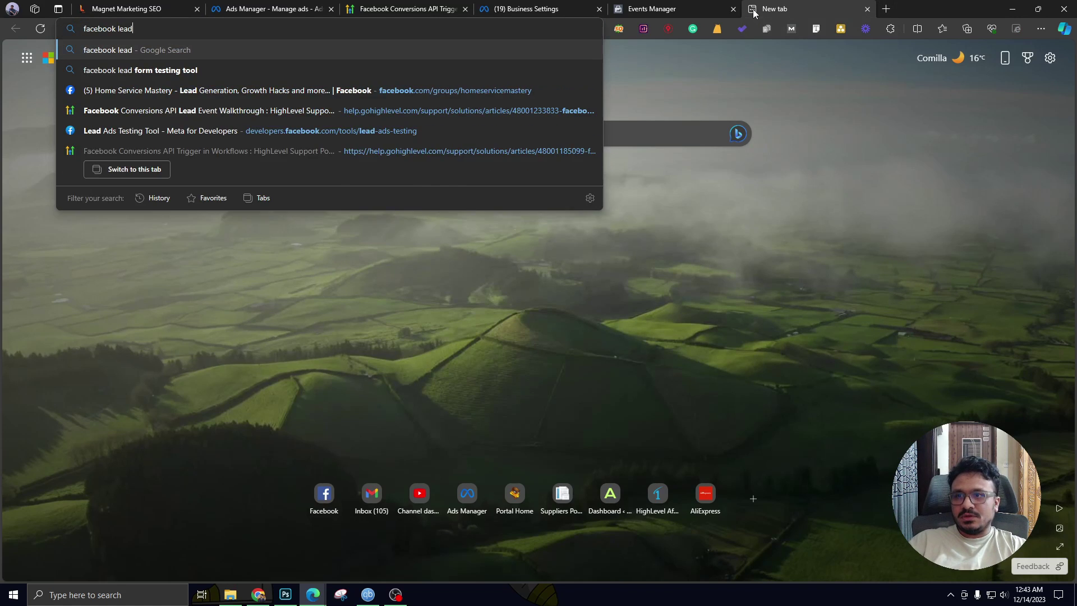
type("g tool")
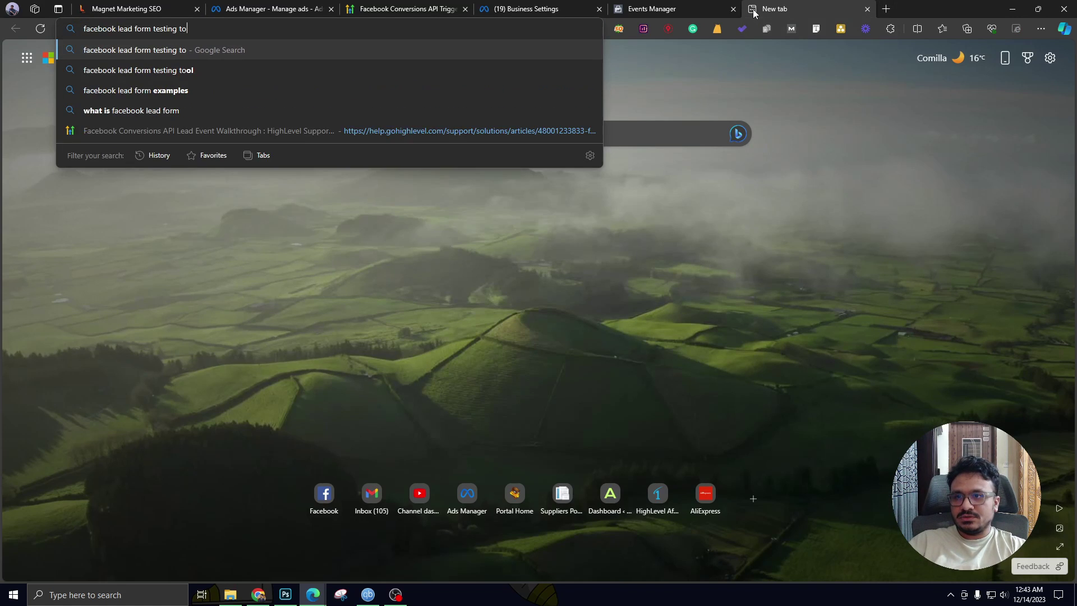
key("Return")
scroll(235, 352, "down", 3)
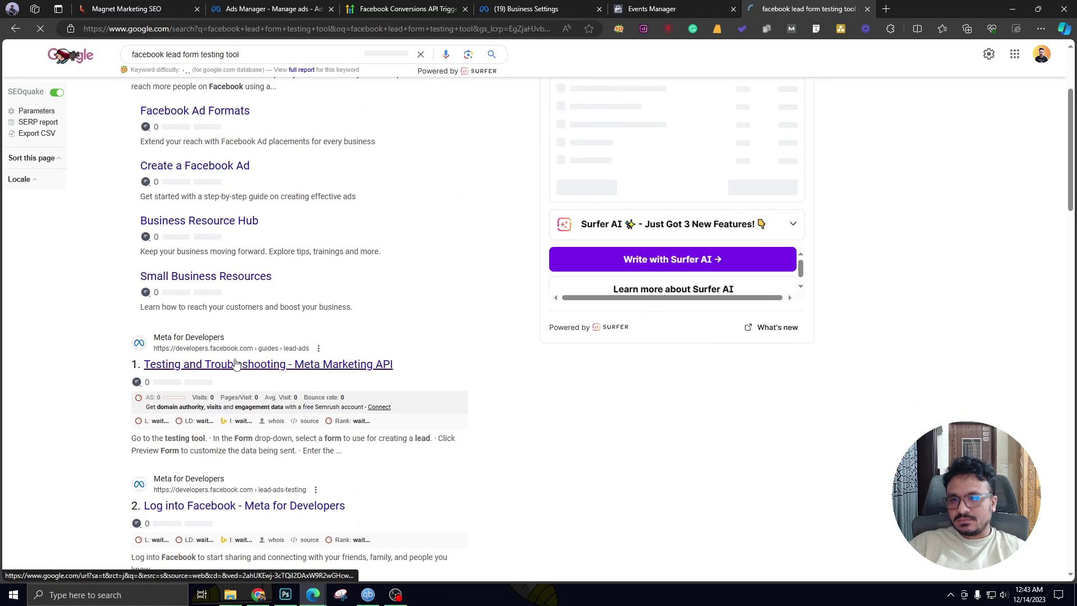
left_click(197, 366)
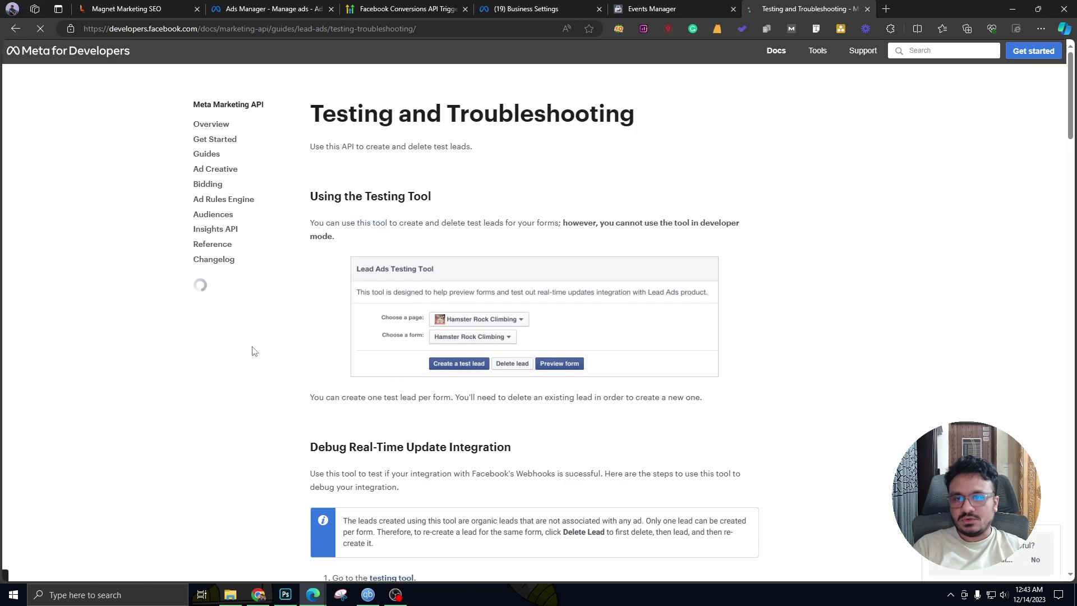
scroll(400, 295, "down", 3)
scroll(400, 296, "up", 3)
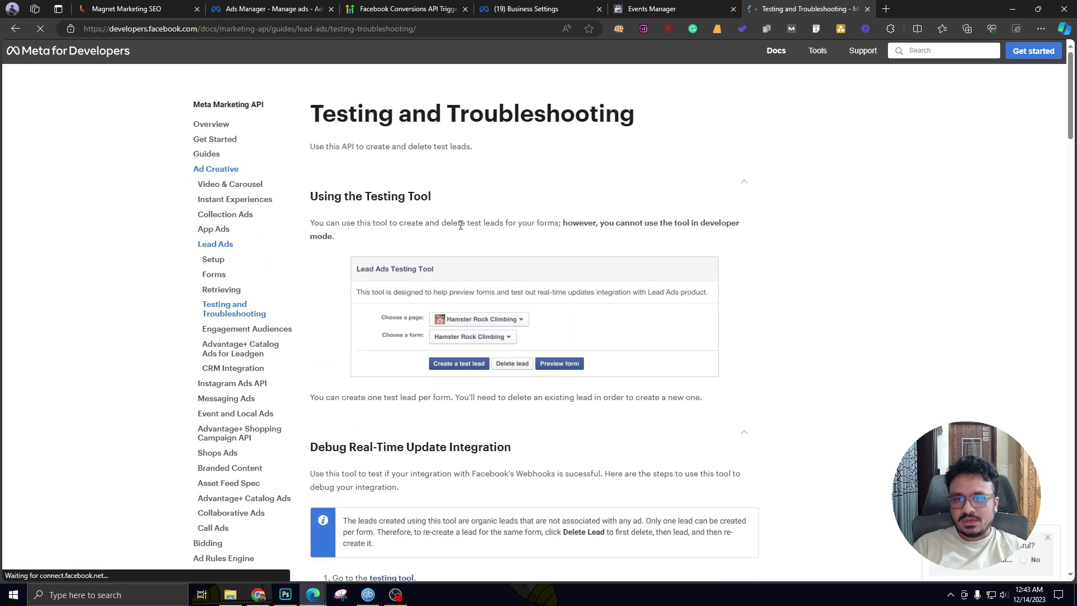
left_click(373, 224)
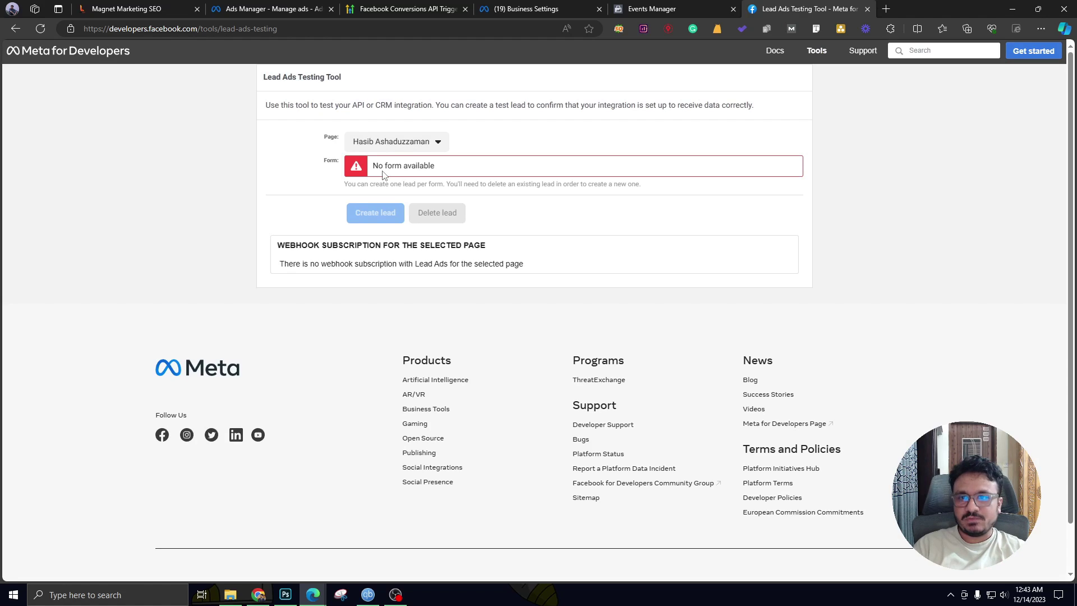
Step: Select the page that has Lead Form 5/22, create a test lead for that form, and return to HighLevel's opportunities board
left_click(391, 150)
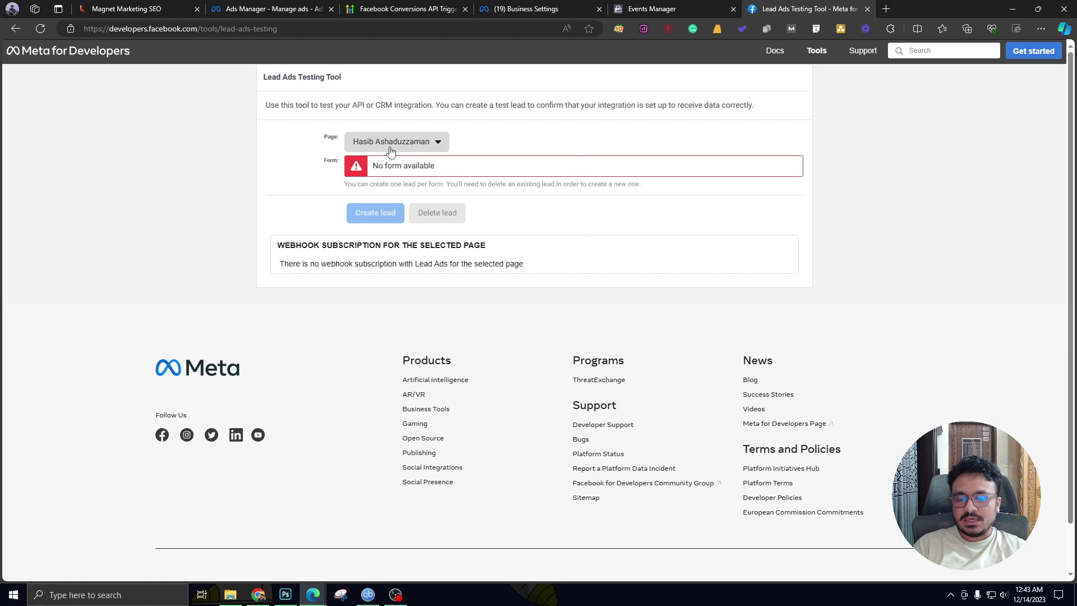
left_click(377, 212)
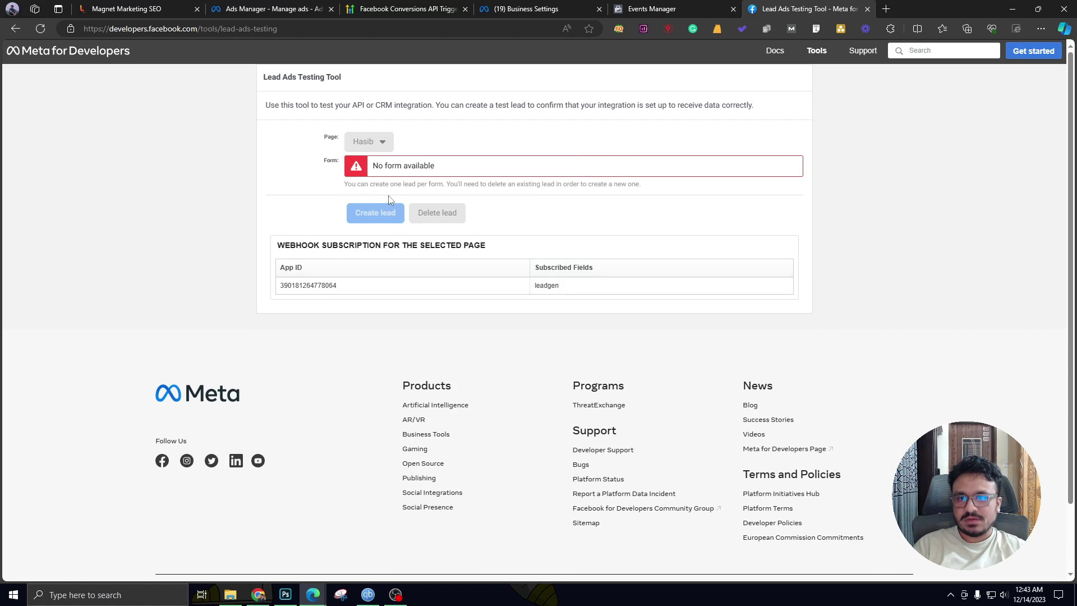
left_click(391, 166)
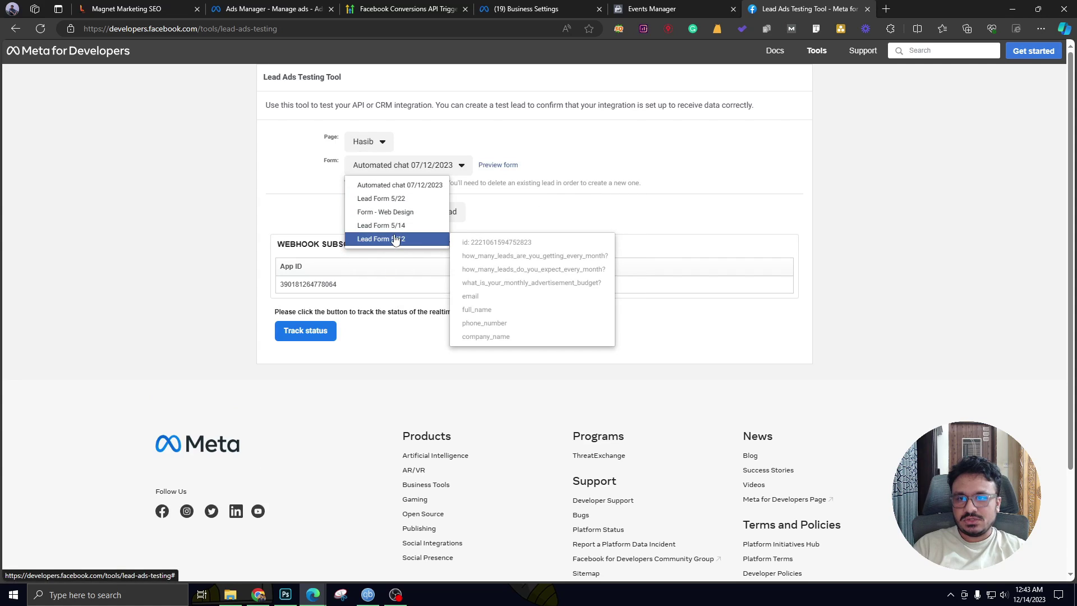
left_click(392, 199)
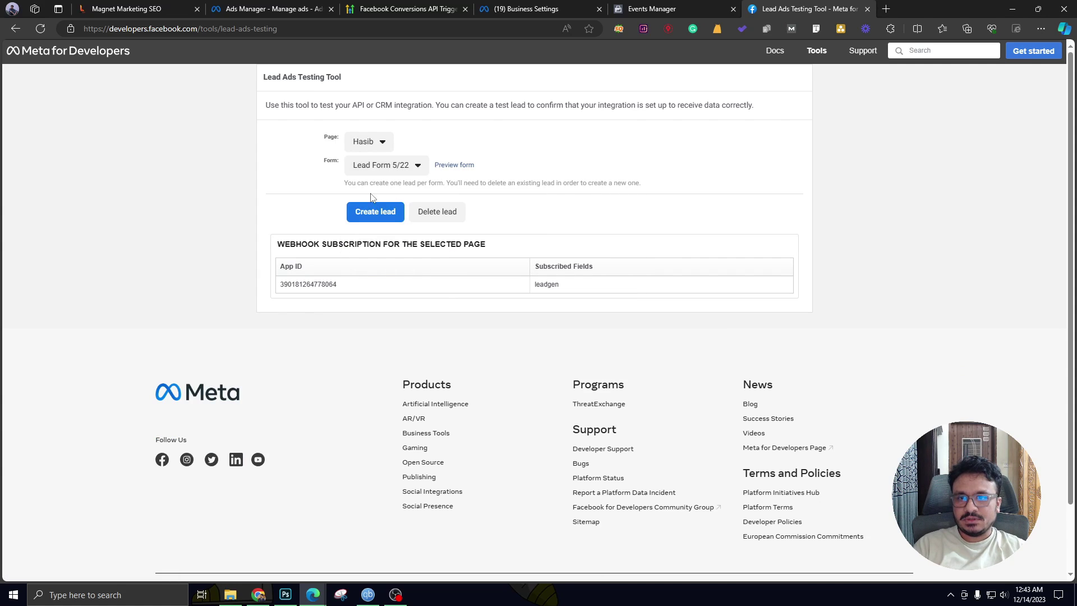
left_click(376, 216)
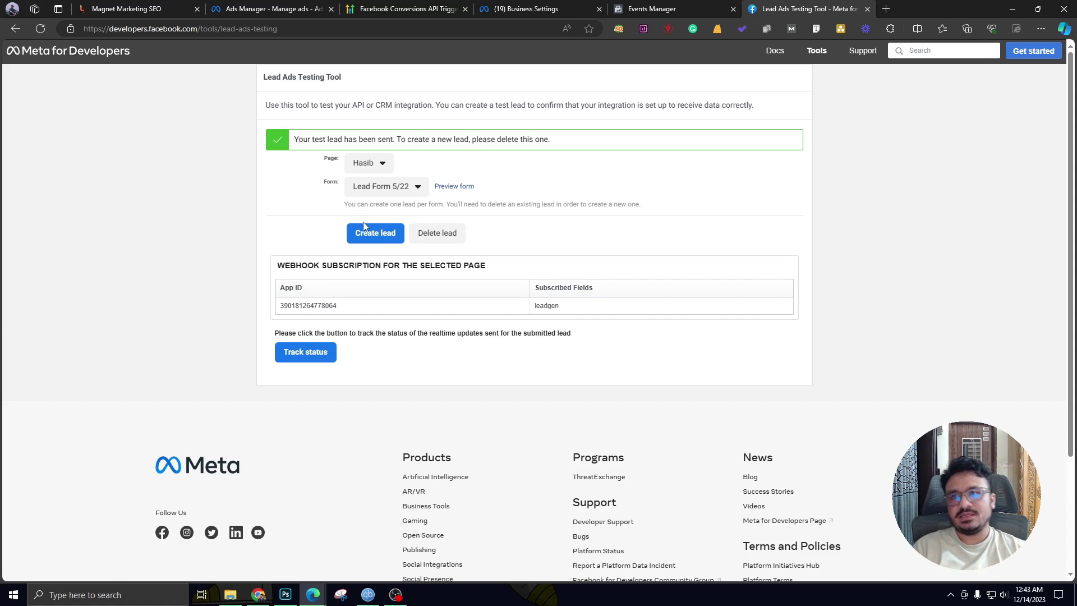
left_click(160, 8)
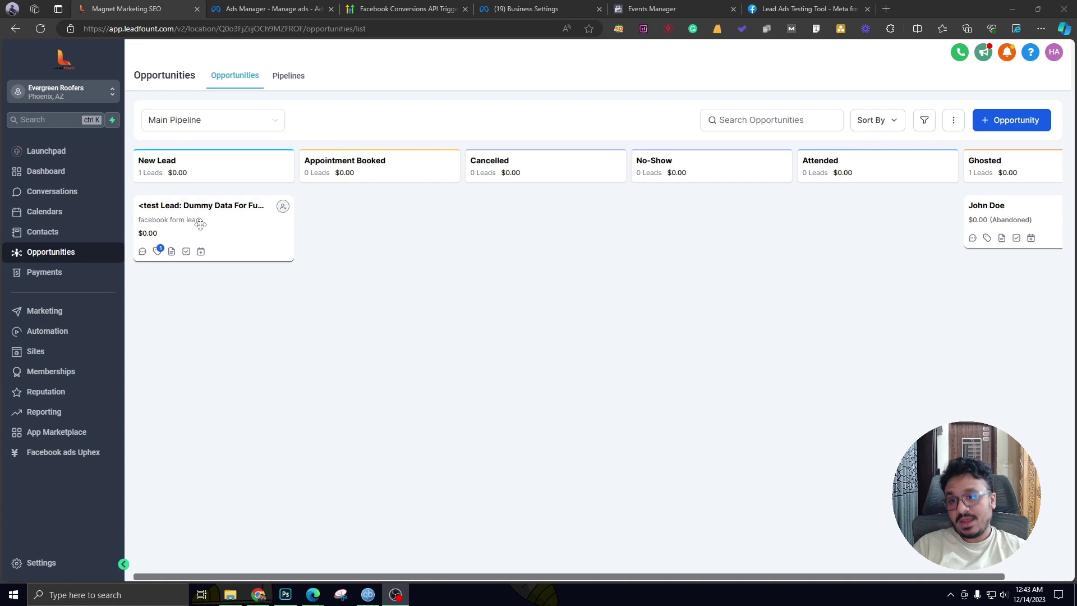
Step: Move the test lead's opportunity from New Lead to Appointment Booked, check the GHL CAPI dataset's settings in Events Manager, and return to HighLevel
left_click_drag(200, 224, 373, 219)
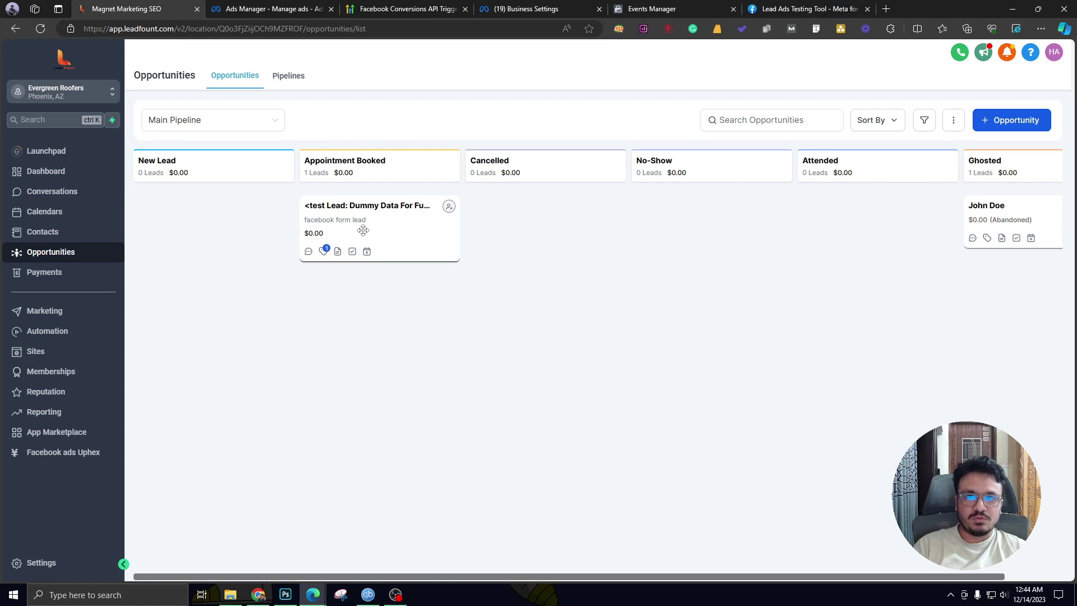
key("ctrl+5")
scroll(325, 373, "down", 3)
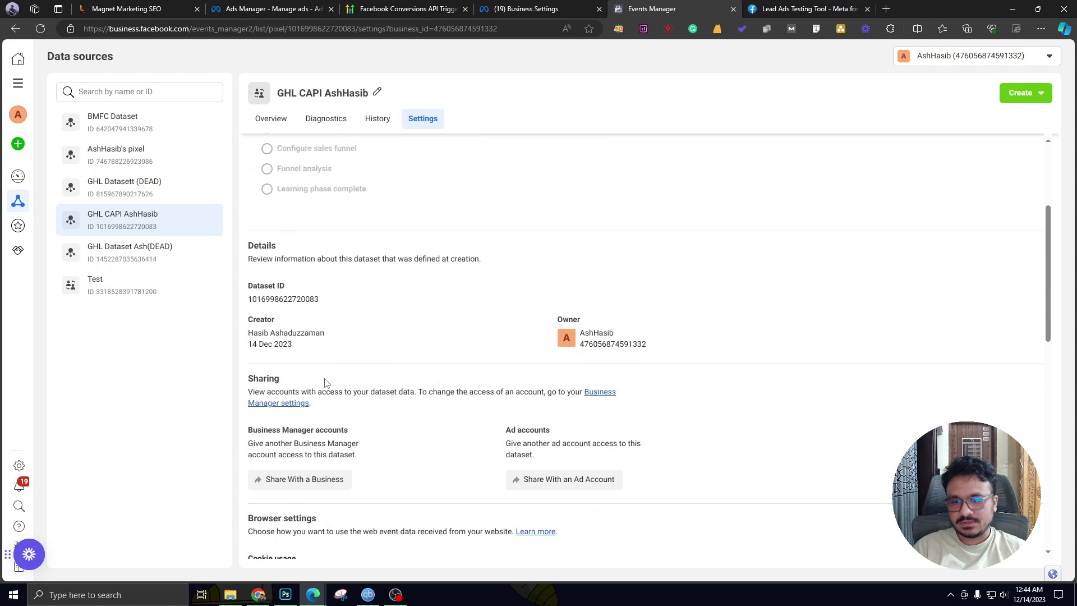
scroll(320, 381, "up", 3)
left_click(192, 5)
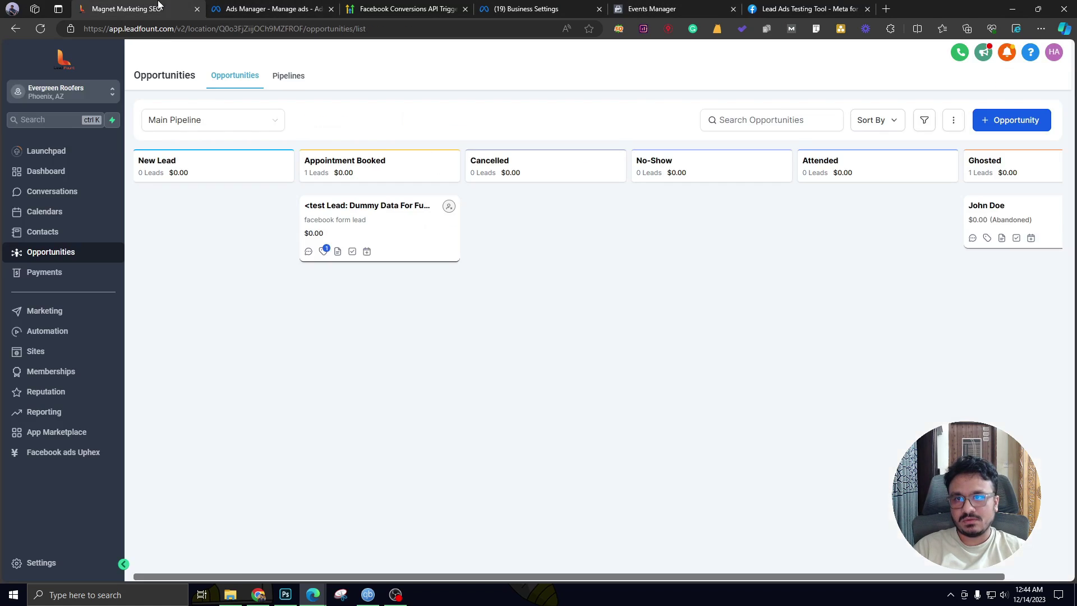
Step: Open the 1. FB Lead Form Automation workflow from the Facebook Ads folder and review its execution logs
left_click(66, 341)
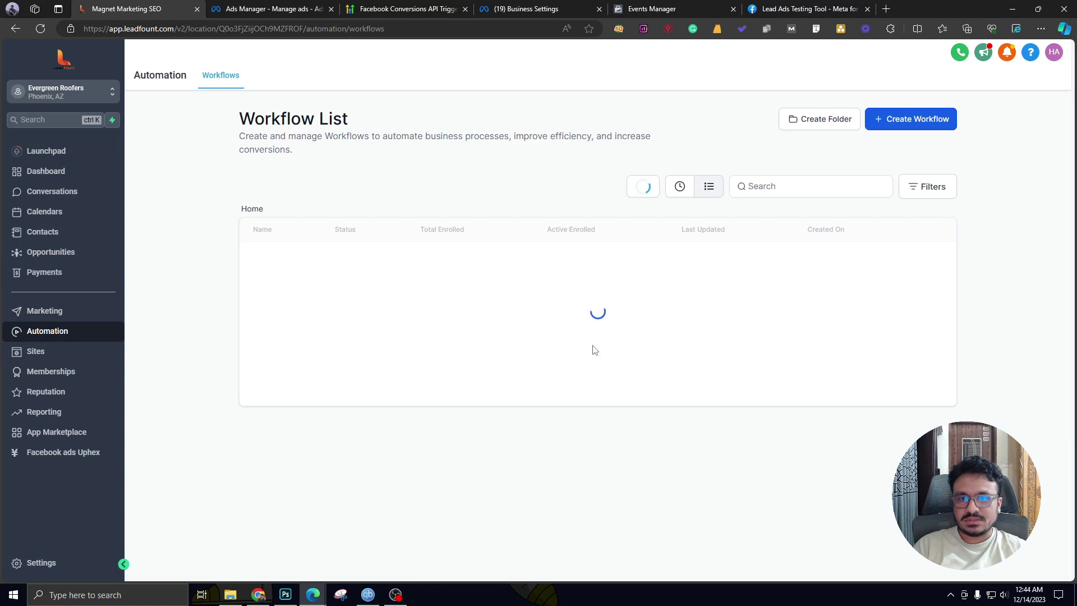
left_click(301, 273)
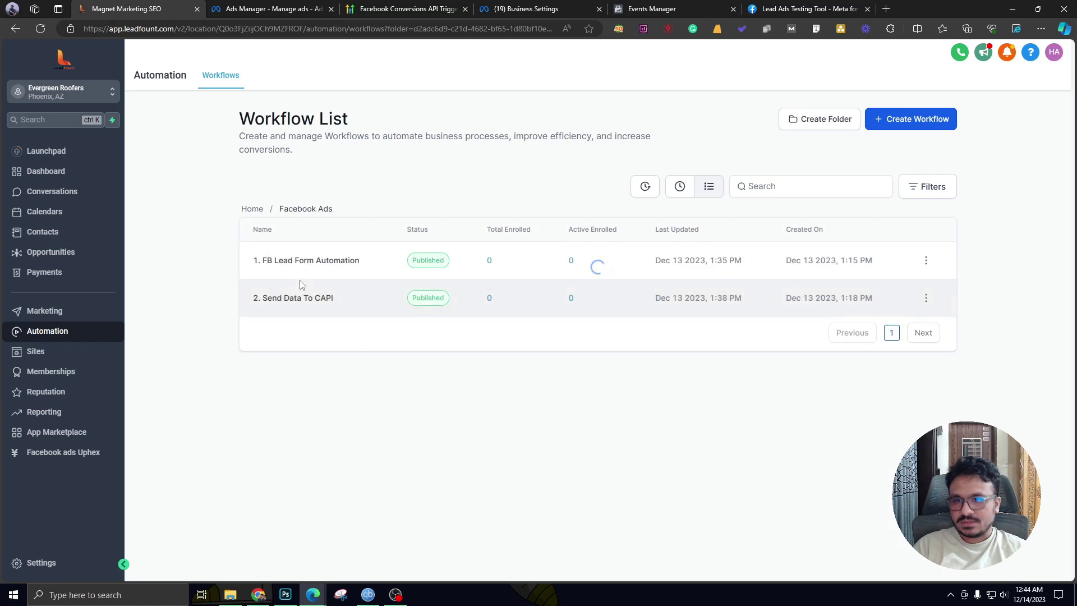
left_click(295, 269)
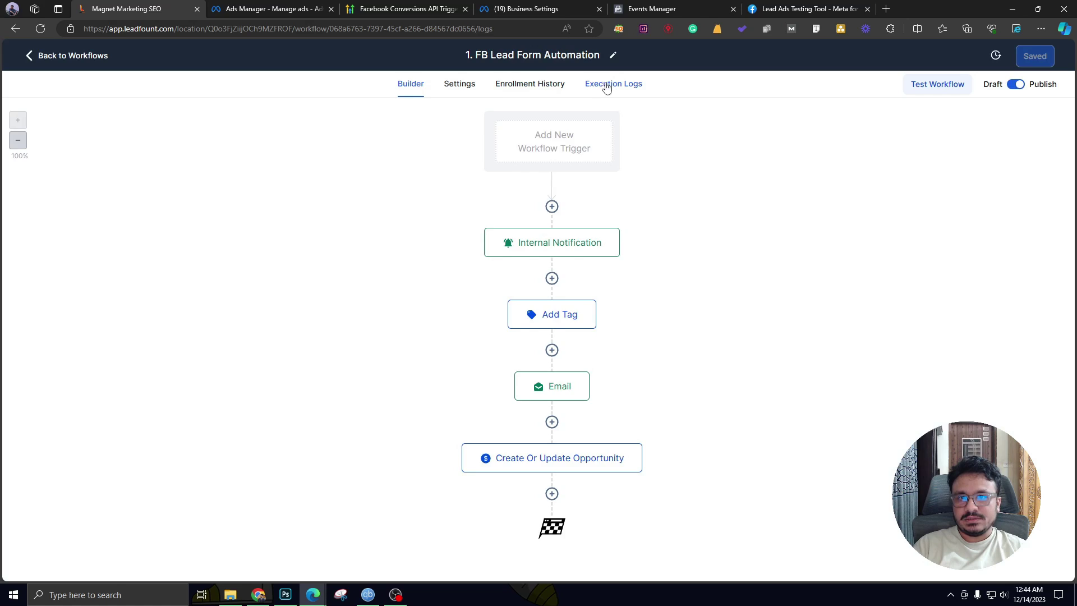
left_click(607, 84)
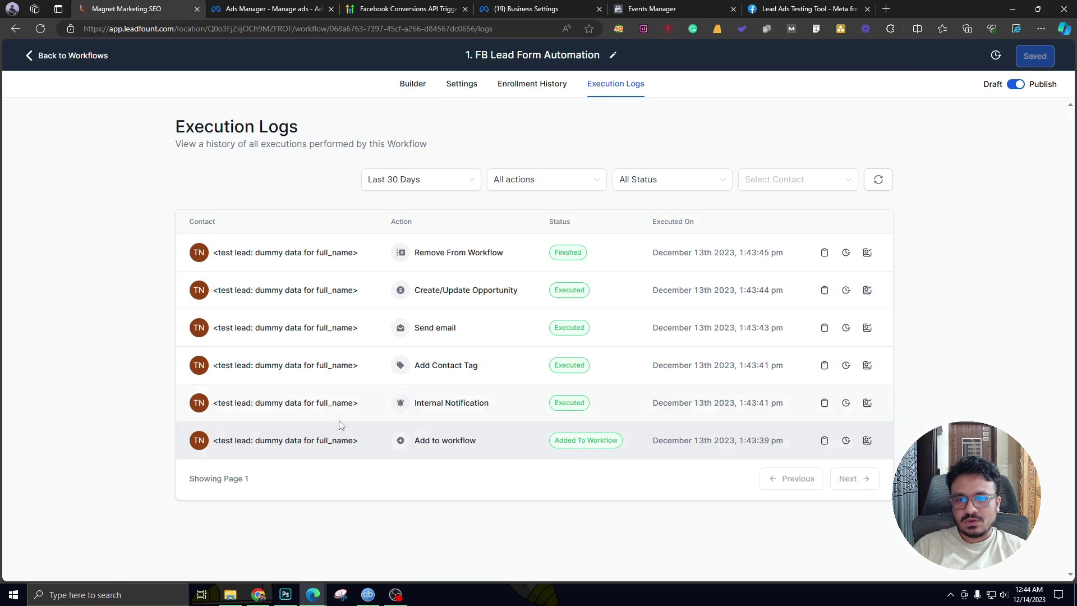
Step: In the 2. Send Data To CAPI workflow's execution logs, examine the event details and Facebook response of the Conversion API action
left_click(50, 61)
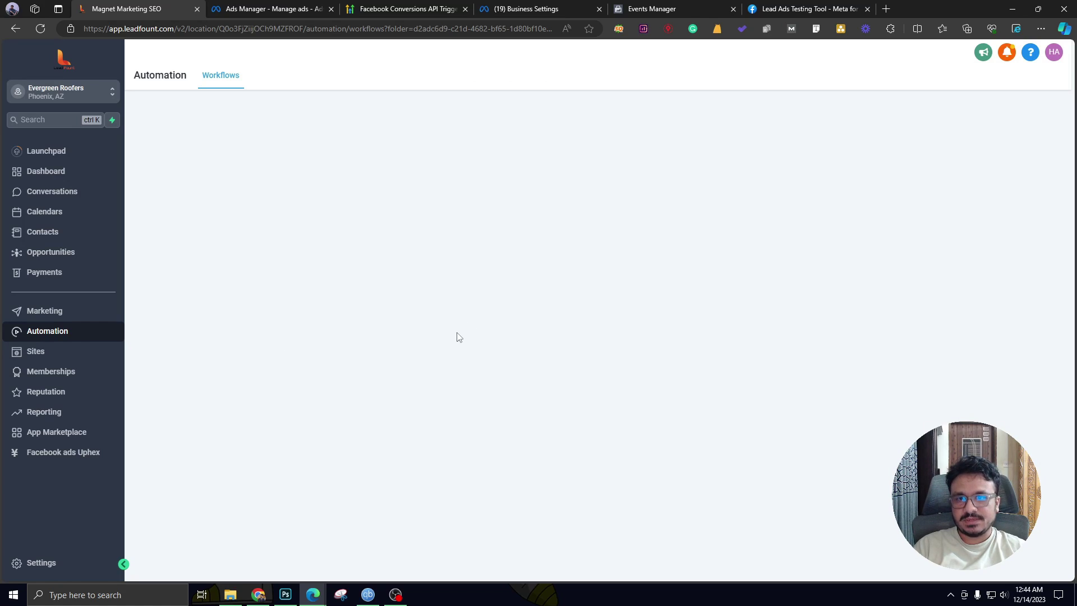
left_click(291, 299)
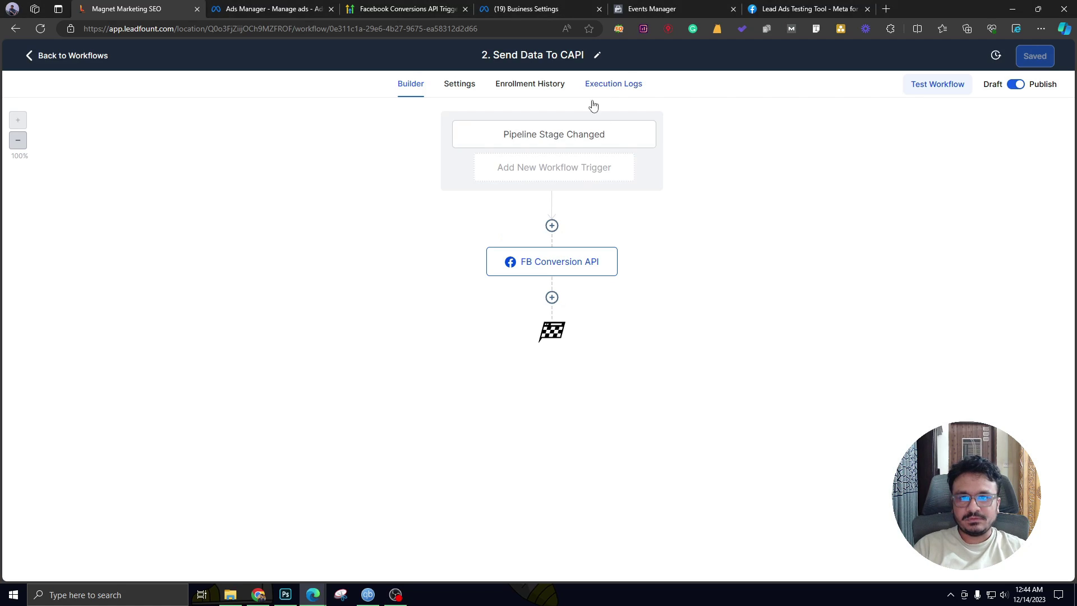
left_click(597, 90)
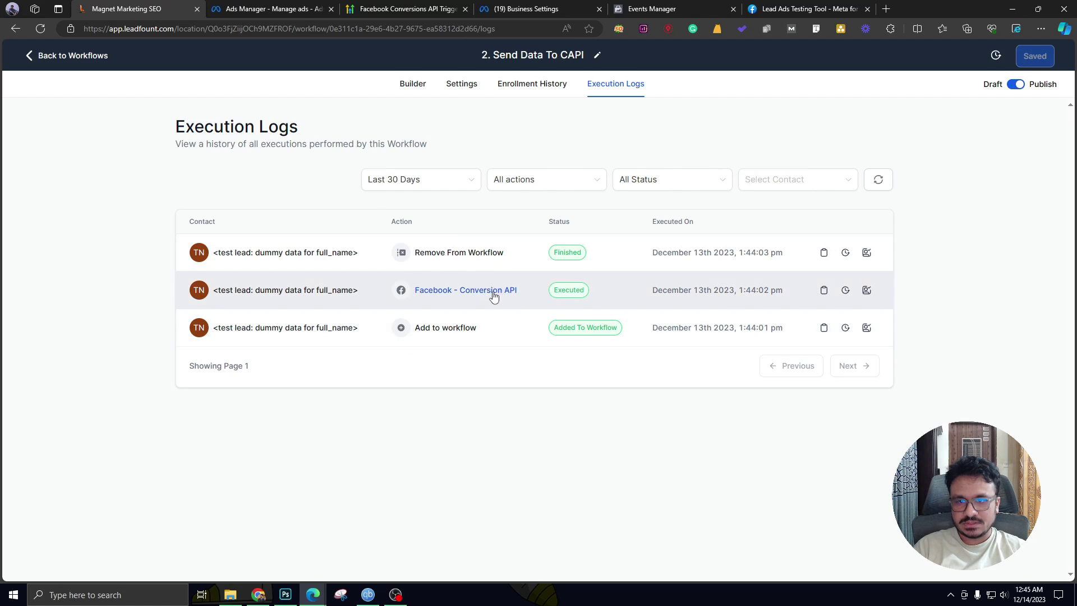
left_click(566, 293)
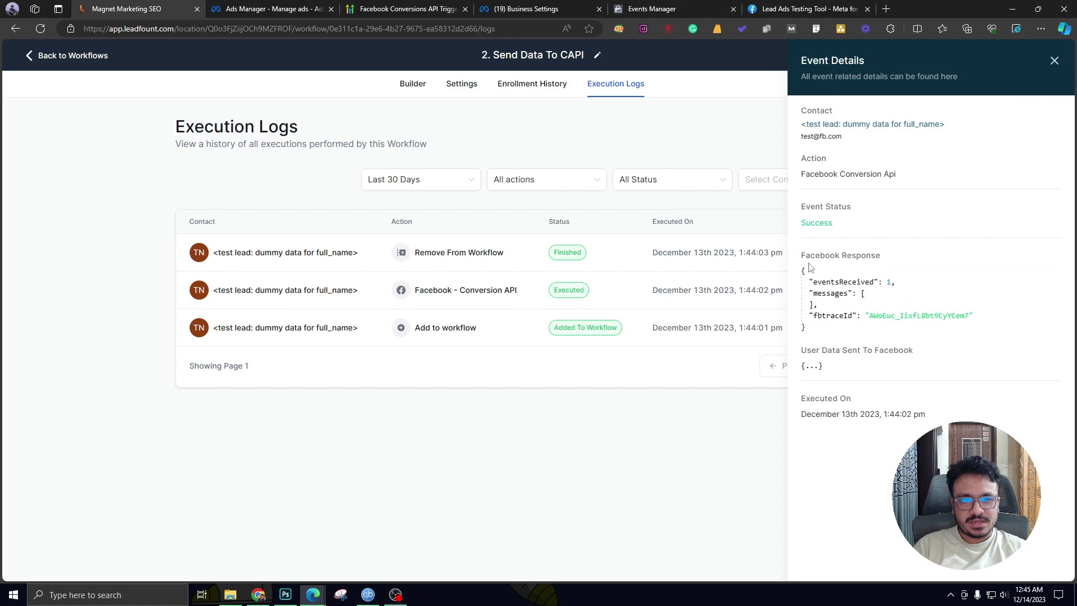
left_click_drag(802, 256, 853, 368)
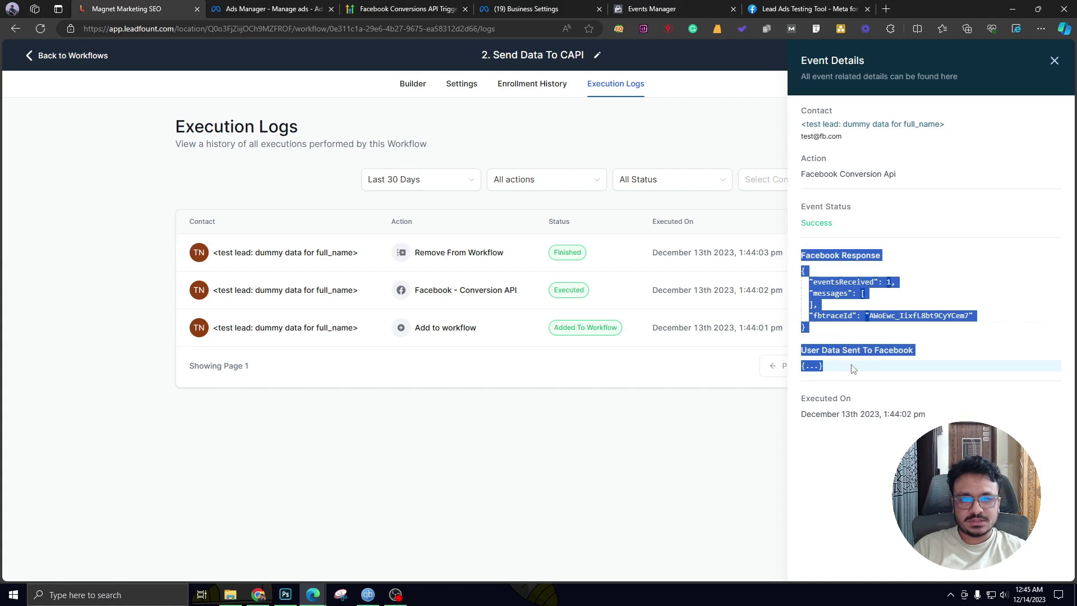
left_click(823, 272)
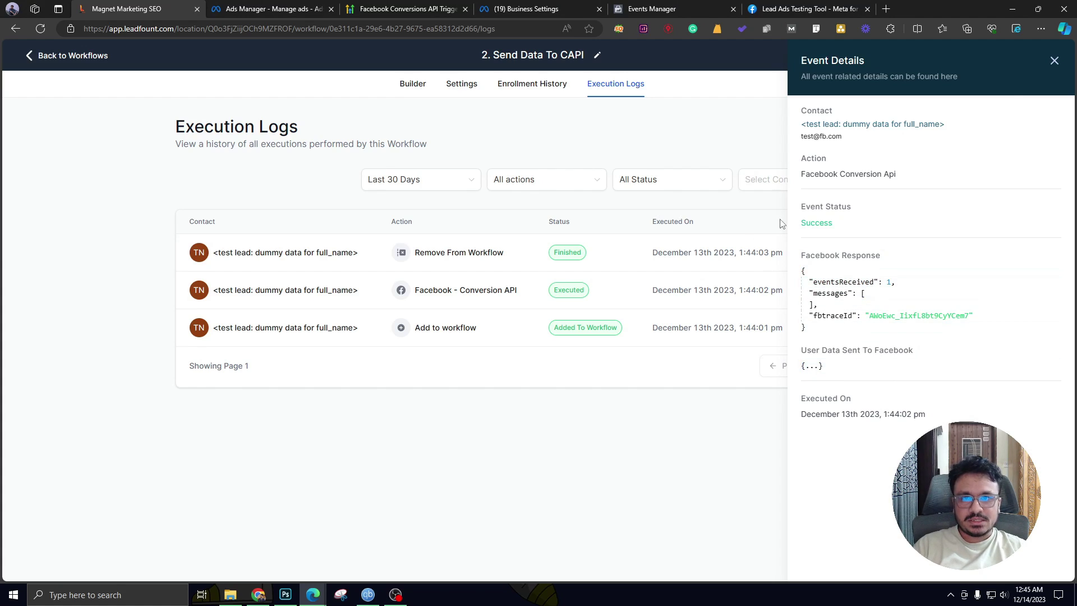
left_click(1053, 61)
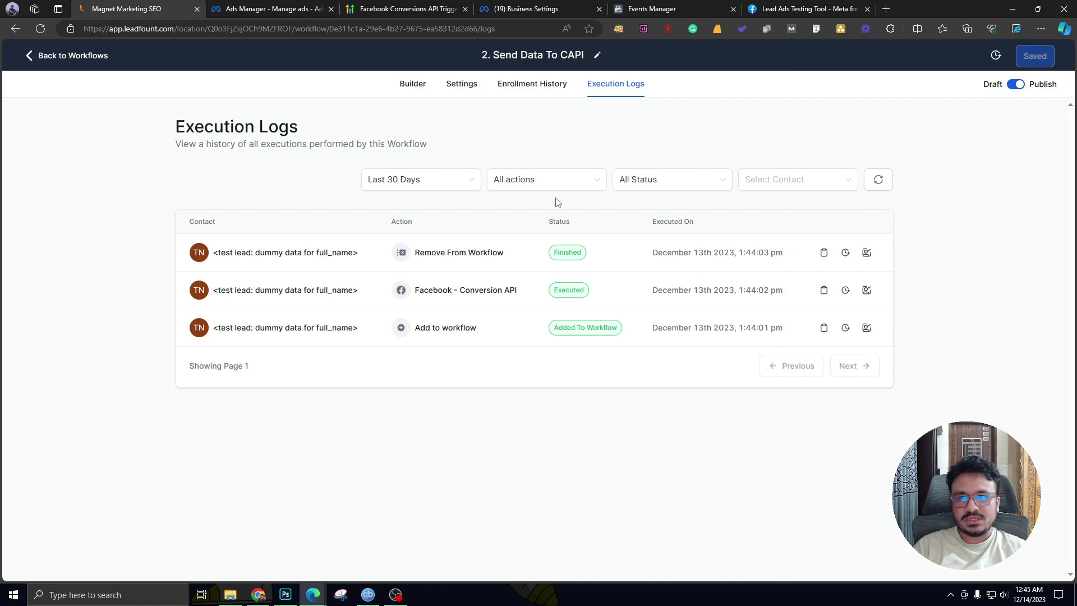
Step: Switch to Events Manager and check the GHL CAPI dataset's overview for event activity against the workflow's execution logs in HighLevel
left_click(638, 7)
scroll(377, 334, "down", 3)
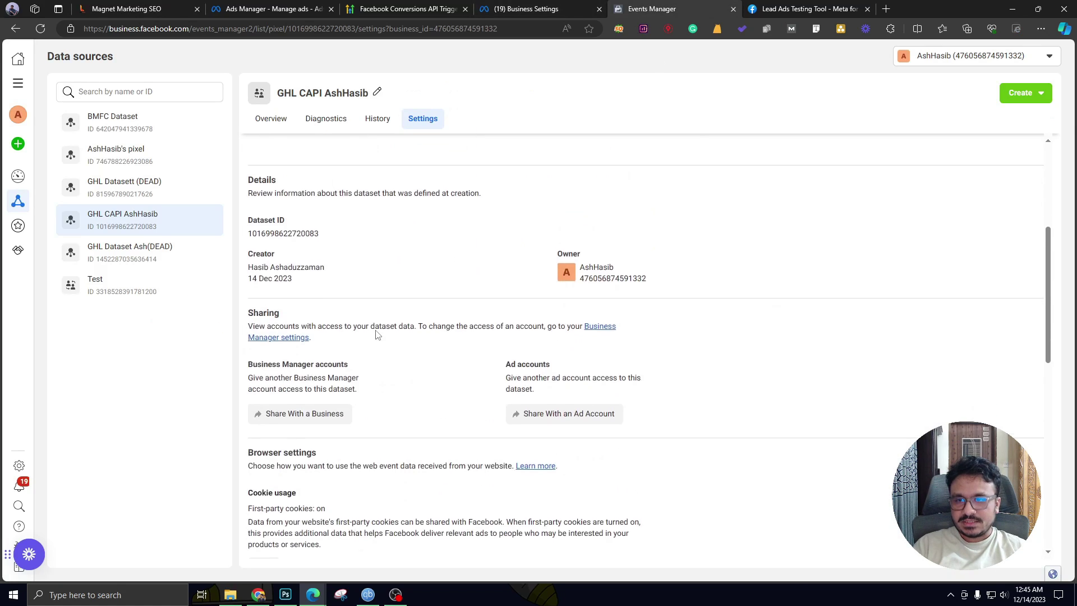
scroll(281, 131, "up", 3)
left_click(271, 119)
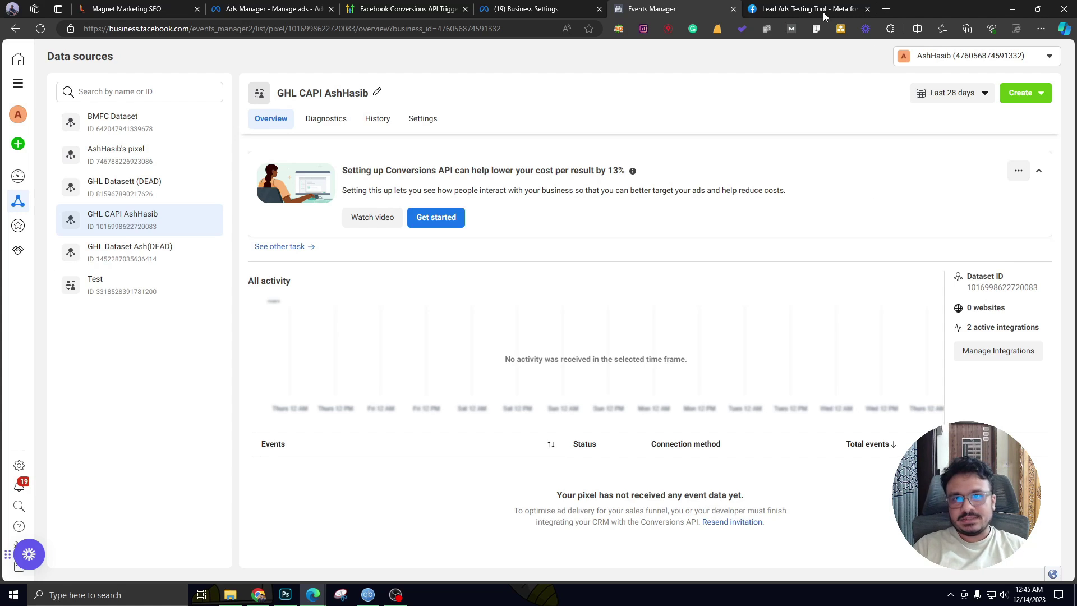
left_click(169, 8)
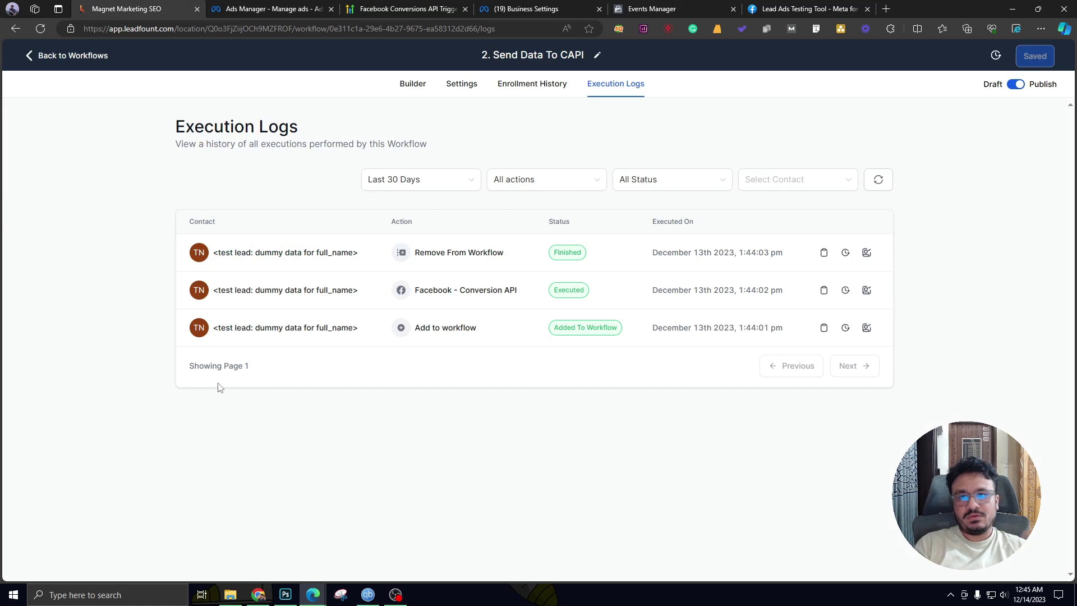
left_click(685, 9)
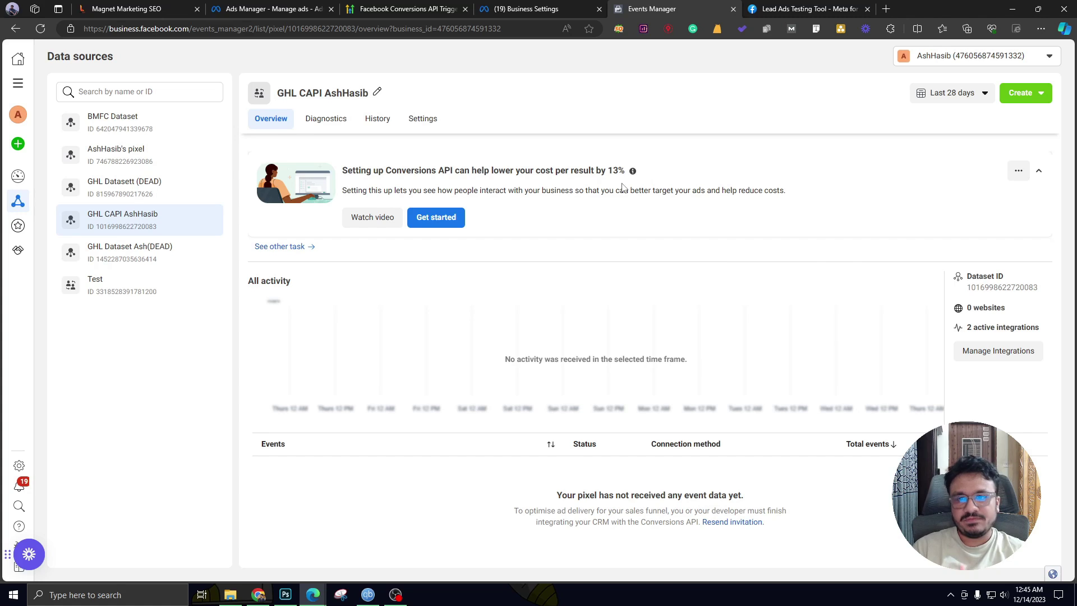
left_click(127, 8)
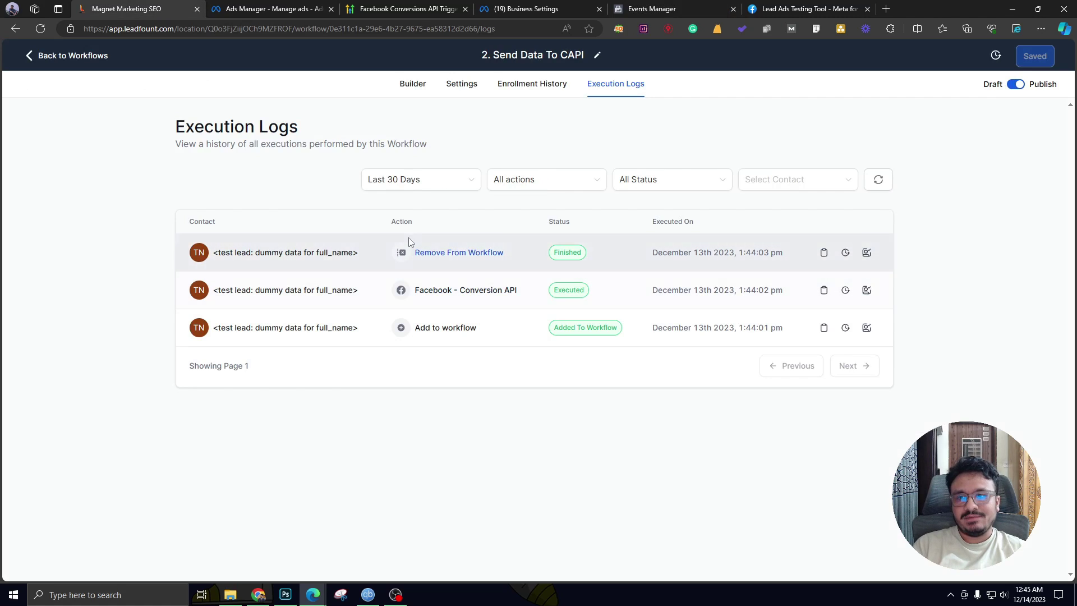
left_click(644, 6)
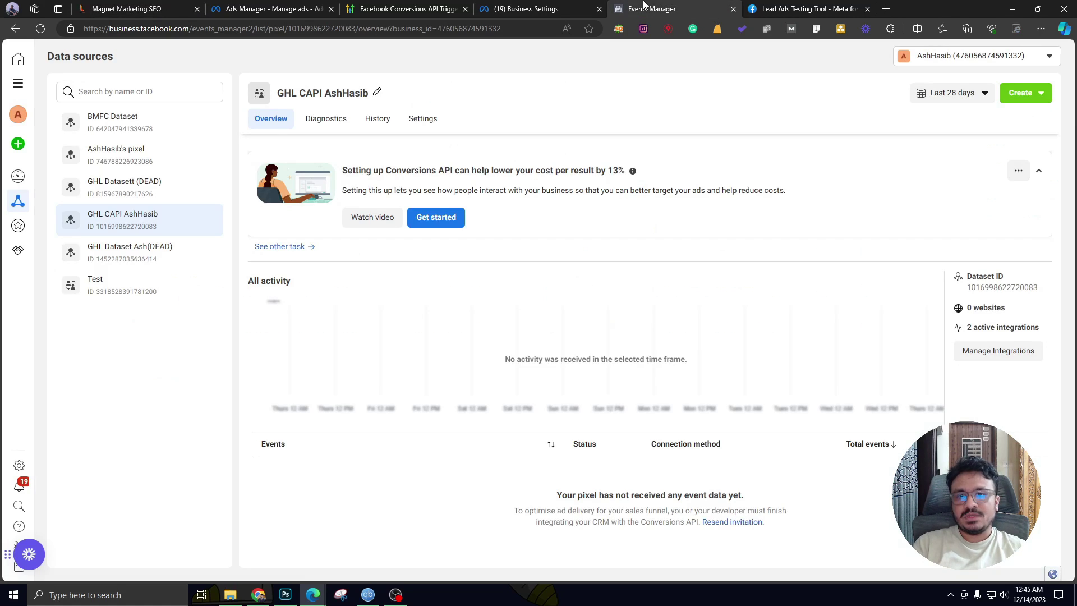